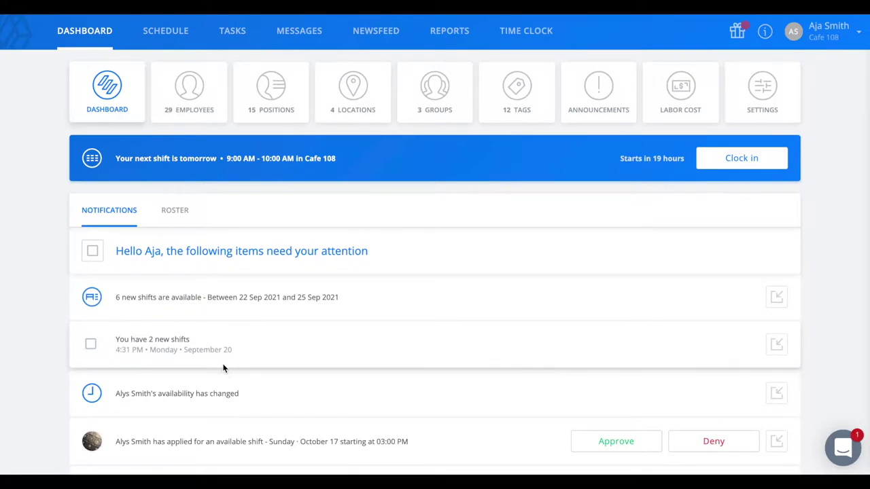
# Deny the pending October 17 shift application
pyautogui.scroll(-2, 244, 407)
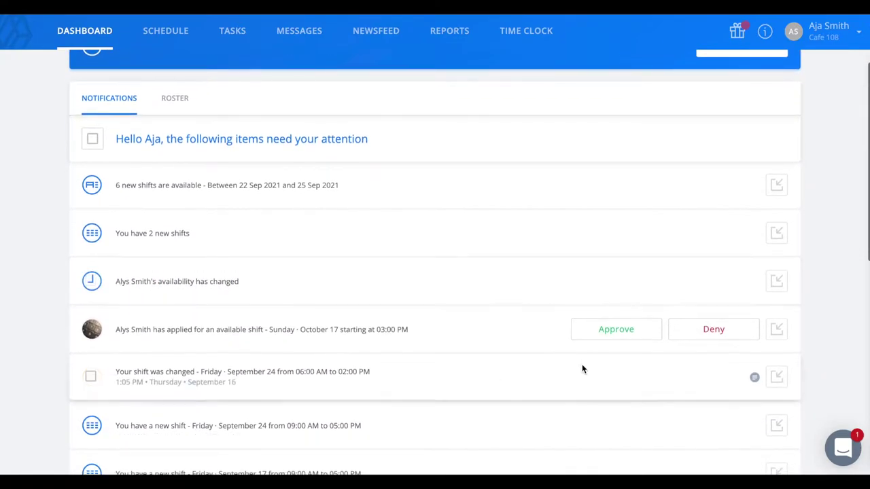
pyautogui.click(706, 331)
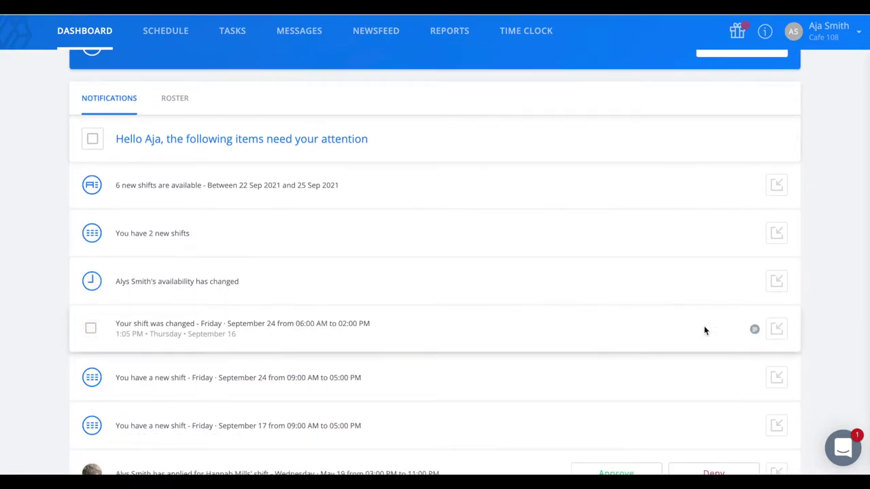
pyautogui.scroll(-3, 588, 387)
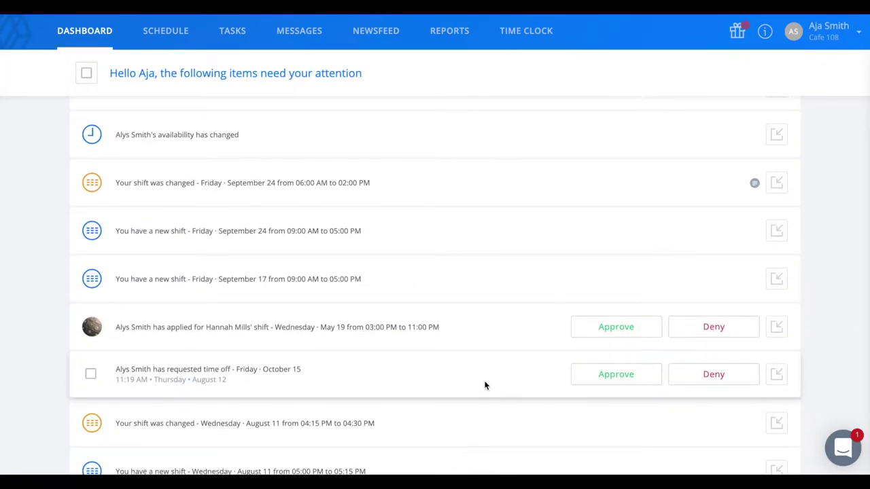
# Review the history of the October 15 vacation request, then approve it
pyautogui.click(282, 371)
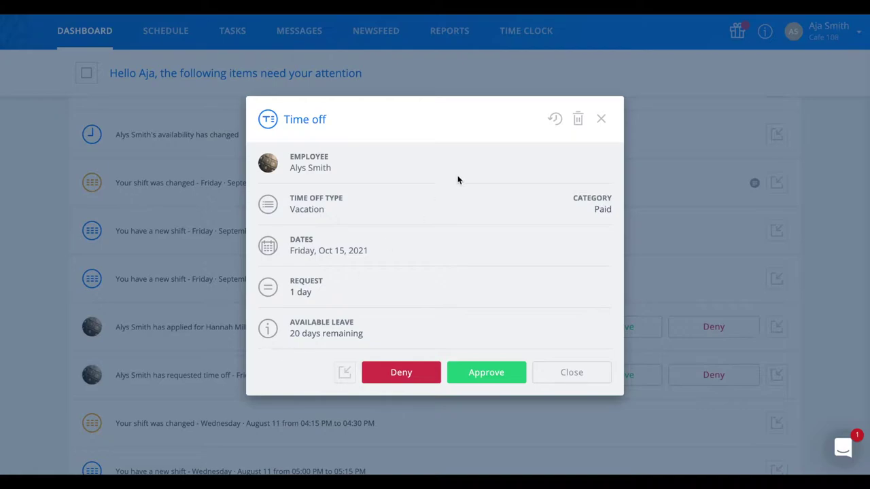
pyautogui.click(556, 119)
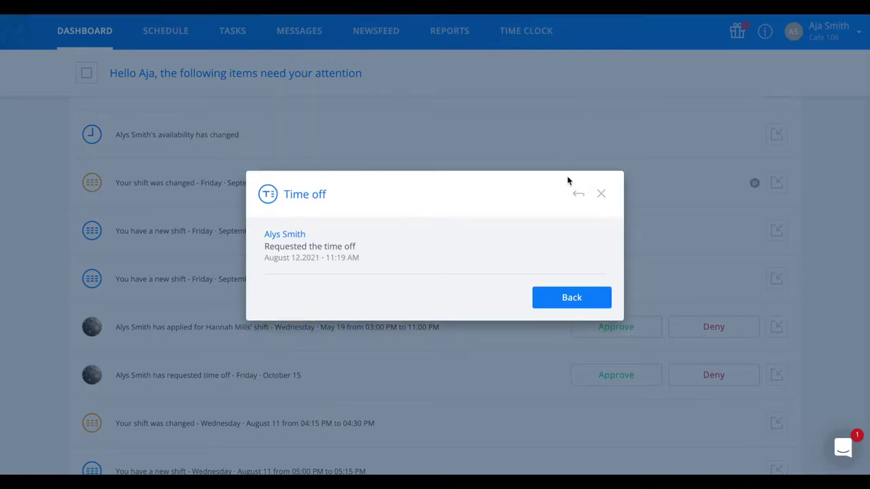
pyautogui.click(577, 195)
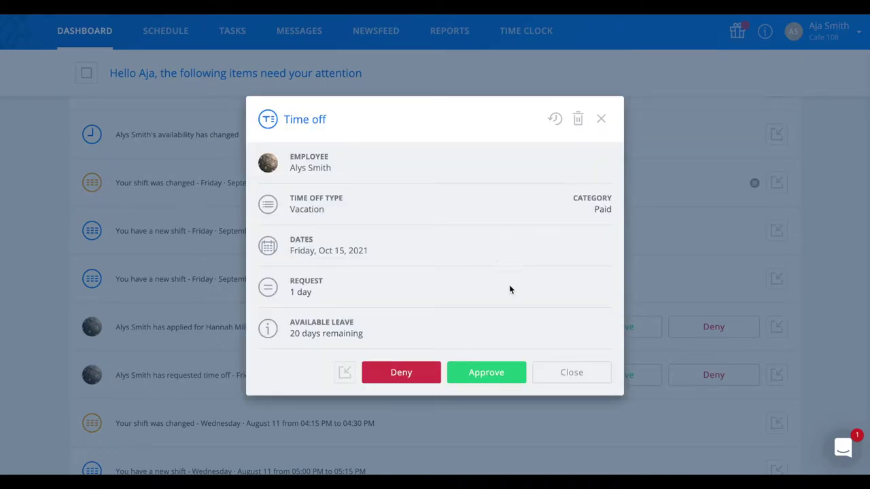
pyautogui.click(487, 373)
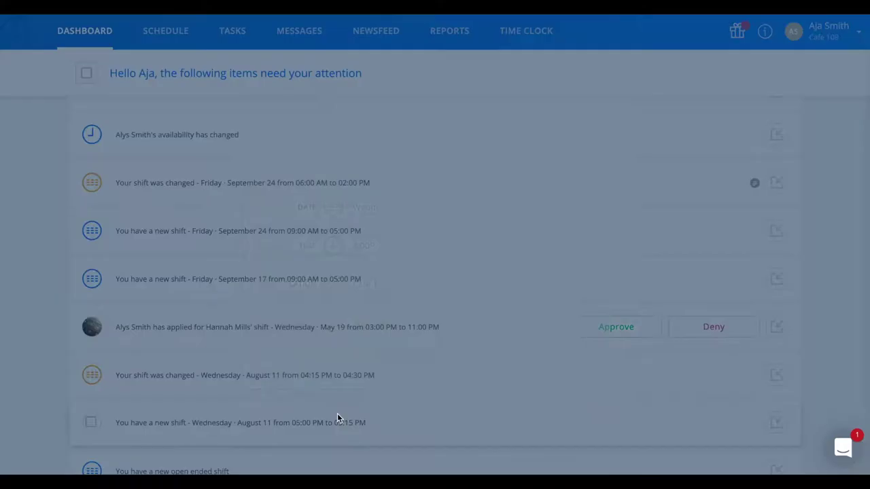
# Inspect the change history of the August 11 Meeting shift
pyautogui.click(337, 419)
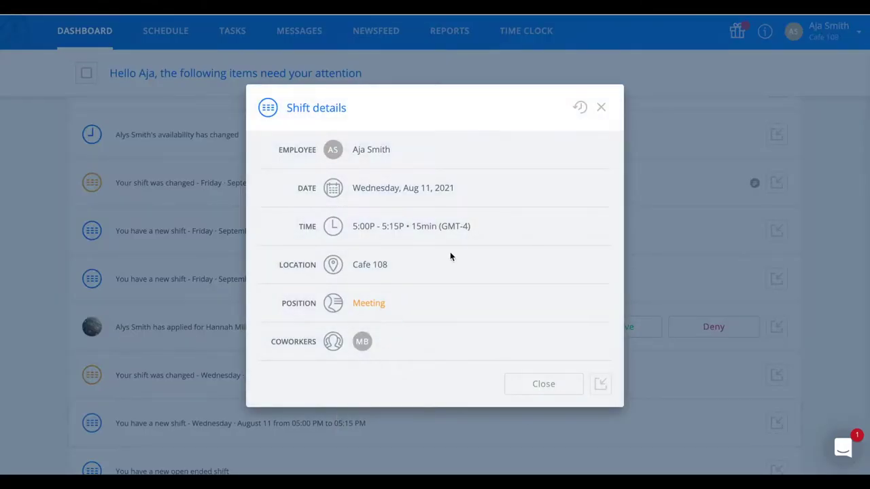
pyautogui.click(579, 108)
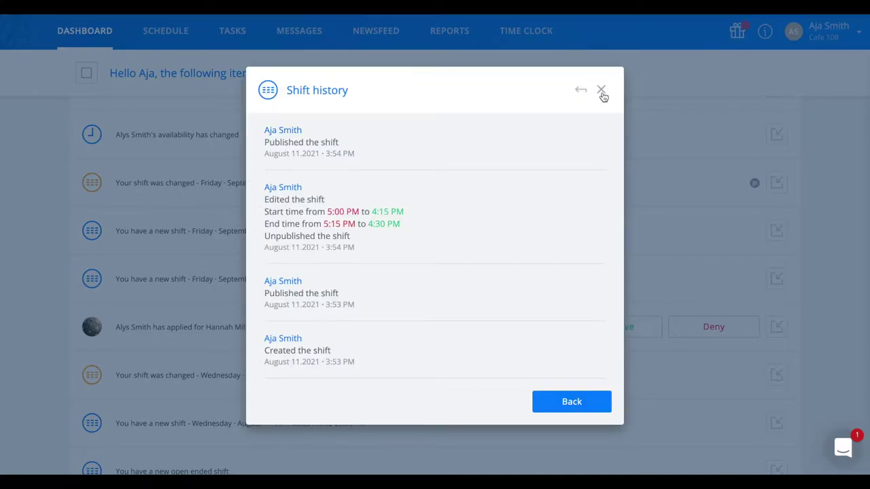
pyautogui.click(601, 93)
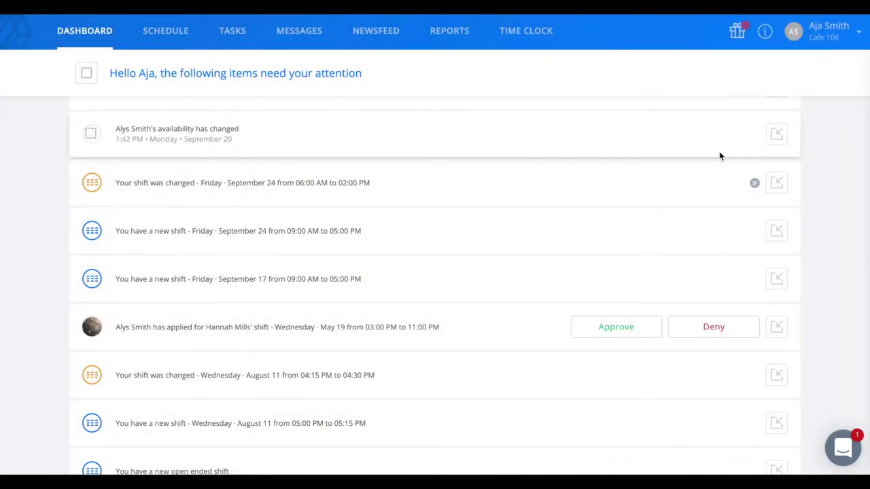
# Dismiss the September 24 shift-changed notification, then all remaining notifications
pyautogui.click(775, 183)
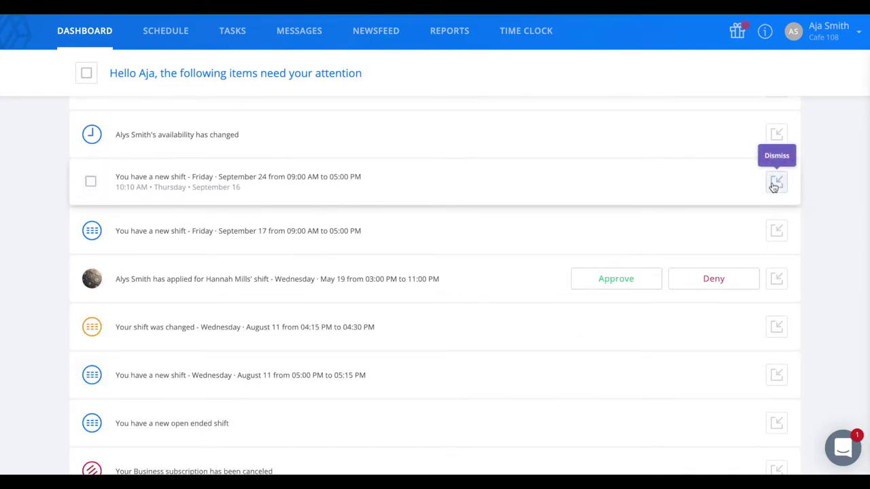
pyautogui.click(86, 73)
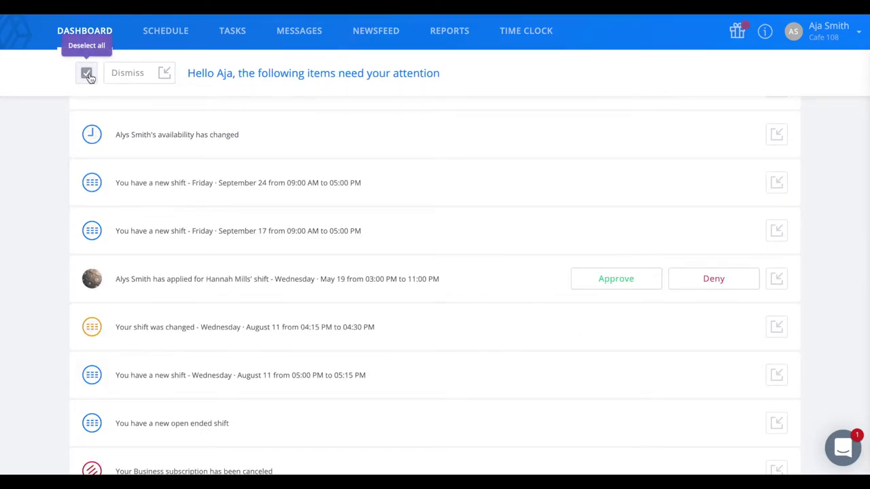
pyautogui.click(135, 76)
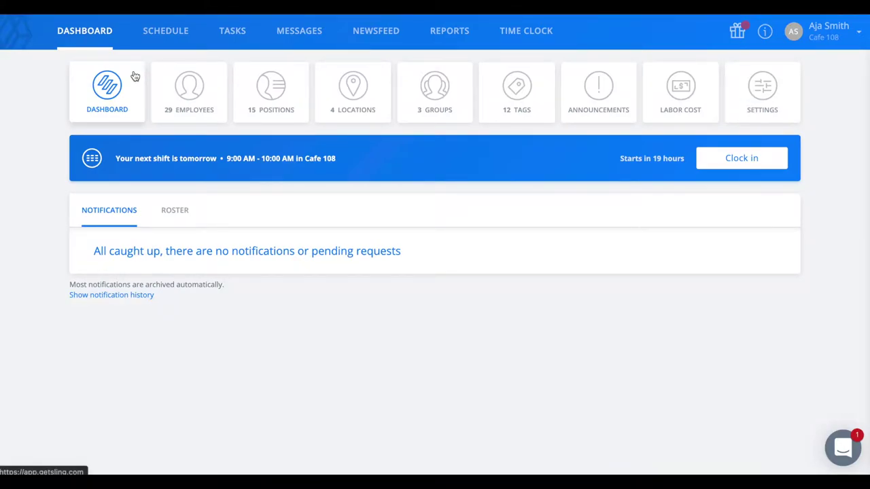
# Browse the archived notification history, then switch to the day's roster
pyautogui.click(142, 296)
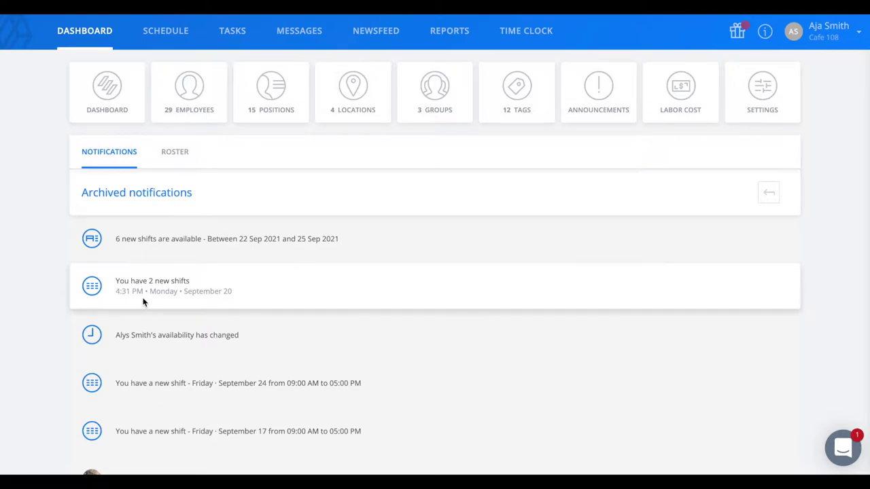
pyautogui.scroll(-2, 254, 371)
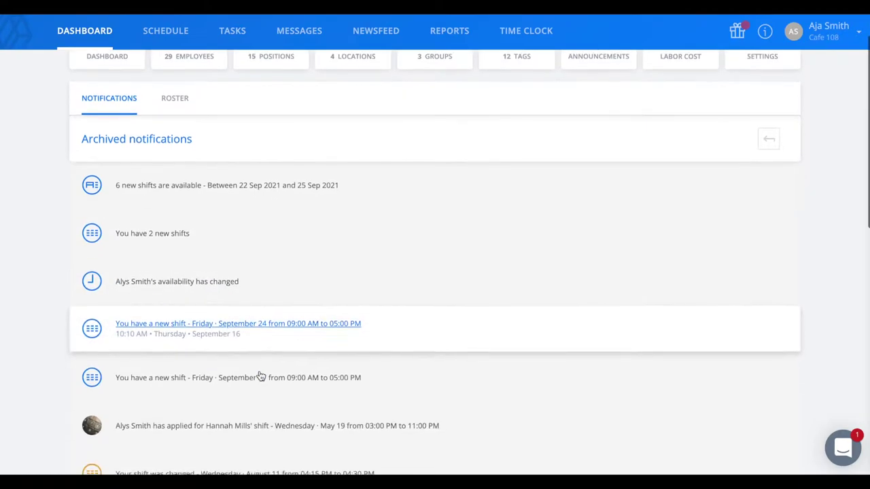
pyautogui.click(179, 145)
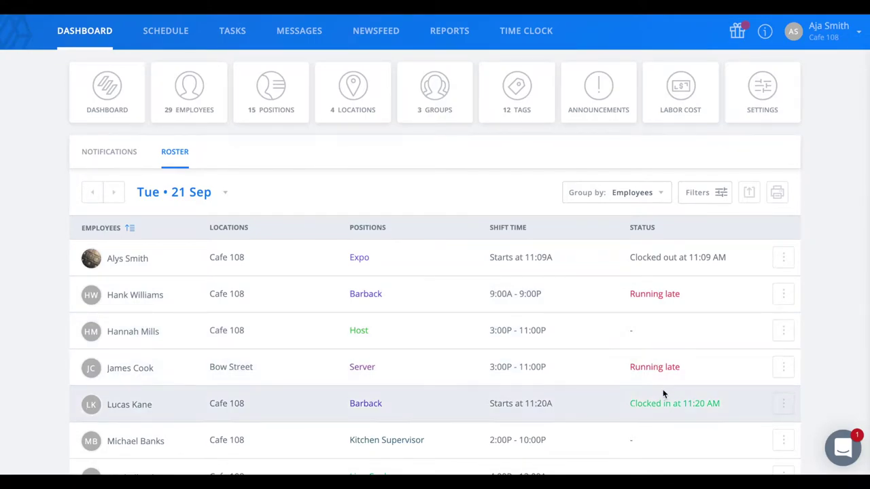
# Show the roster's filters and Locations choices, then open the 33-employee list
pyautogui.scroll(-2, 673, 413)
pyautogui.click(690, 138)
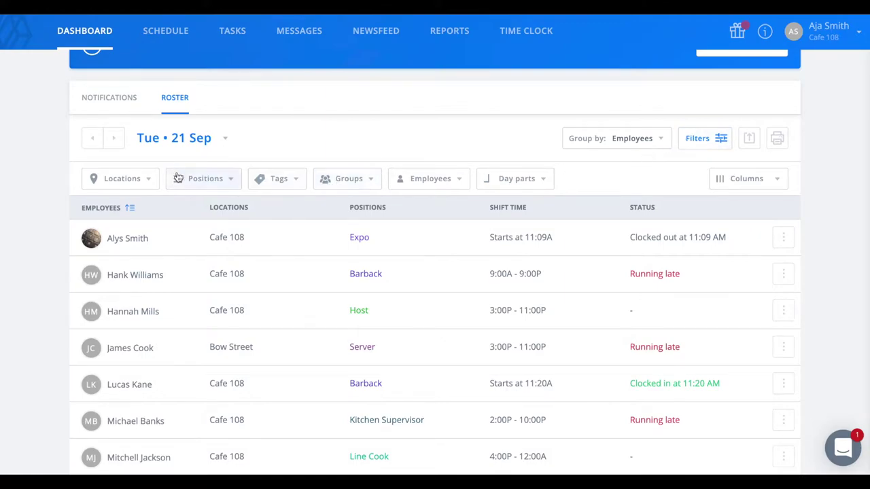
pyautogui.click(143, 181)
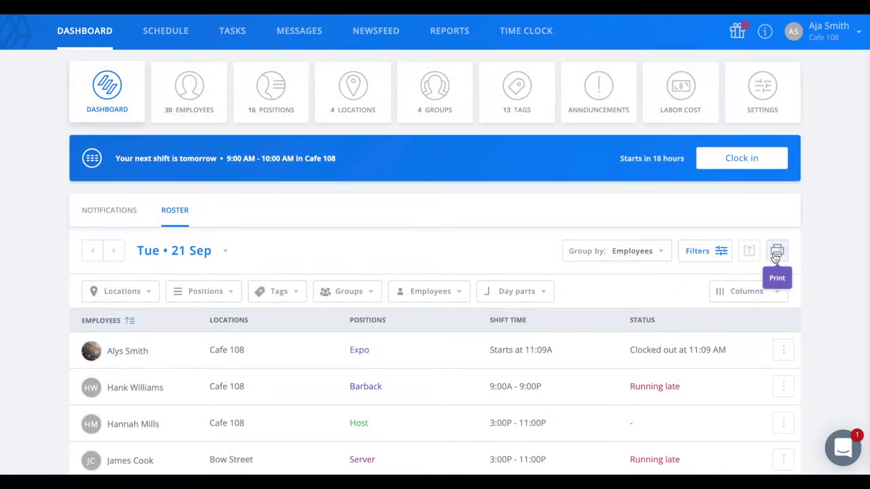
pyautogui.click(188, 101)
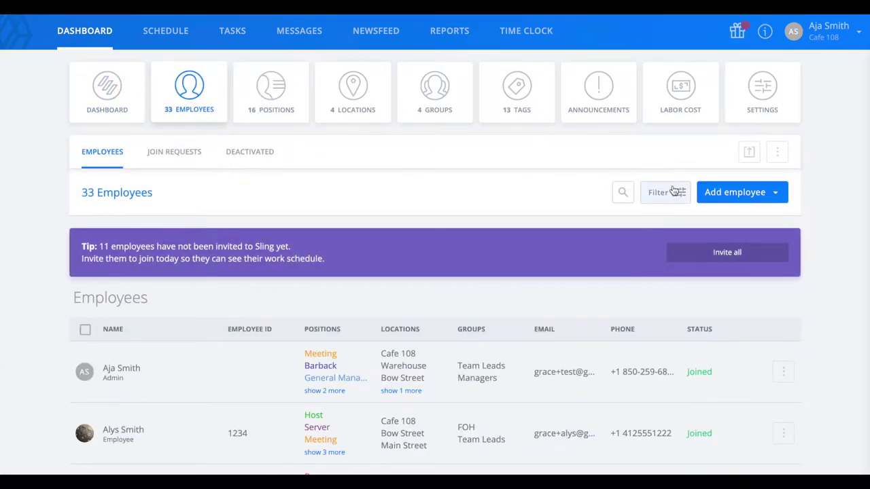
# Start adding an individual employee and enter their first name, last name and e-mail
pyautogui.click(719, 196)
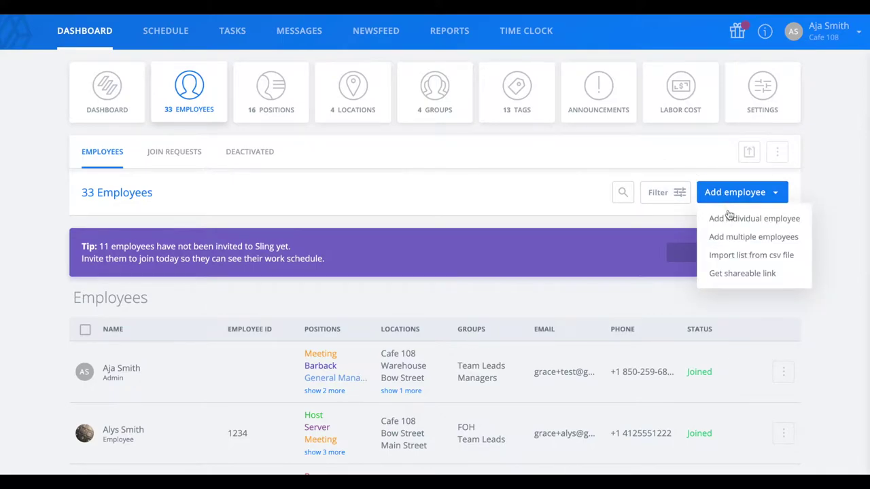
pyautogui.click(734, 219)
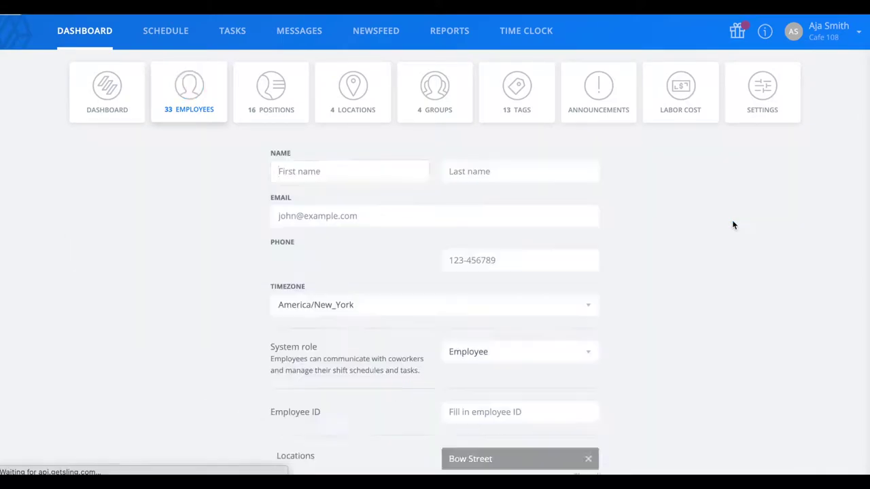
pyautogui.press('Tab')
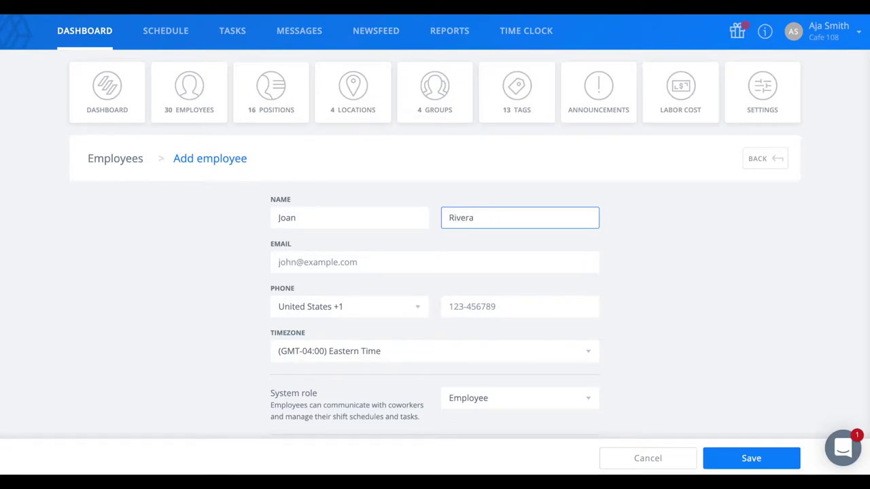
pyautogui.press('Tab')
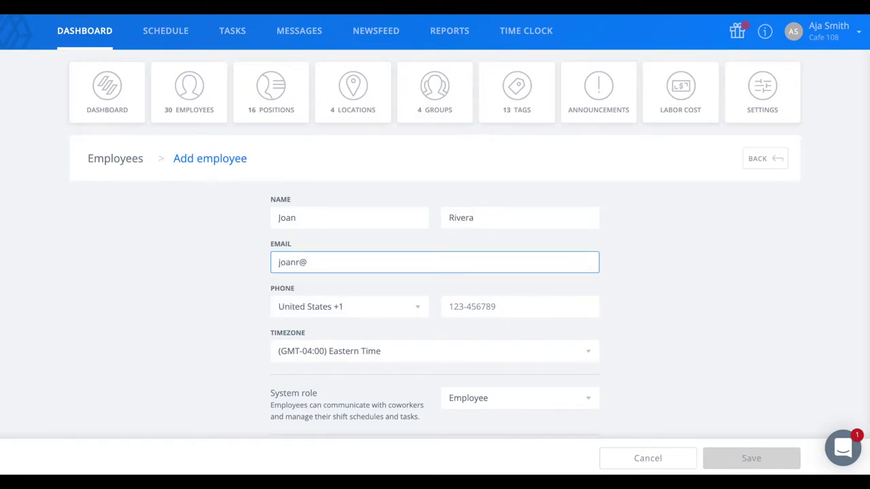
# Make them a Manager, Bartender at Cafe 108, set invitation and labor-cost toggles, and save
pyautogui.click(537, 398)
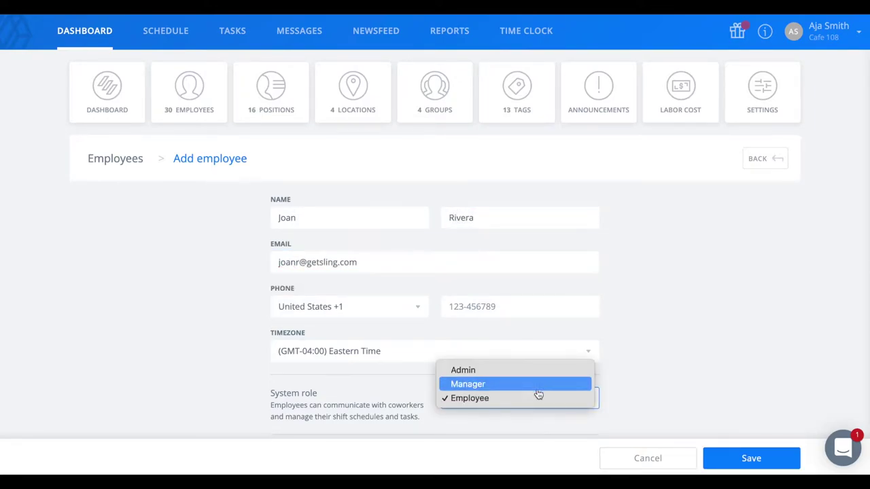
pyautogui.click(536, 384)
pyautogui.scroll(-4, 538, 388)
pyautogui.click(533, 310)
pyautogui.click(534, 310)
pyautogui.scroll(-3, 530, 315)
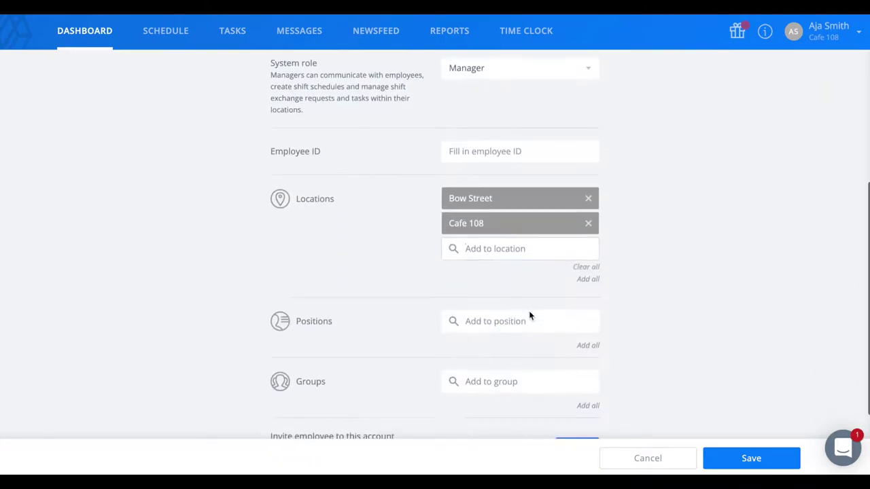
pyautogui.click(527, 296)
pyautogui.click(506, 368)
pyautogui.scroll(-4, 570, 328)
pyautogui.click(570, 328)
pyautogui.click(573, 378)
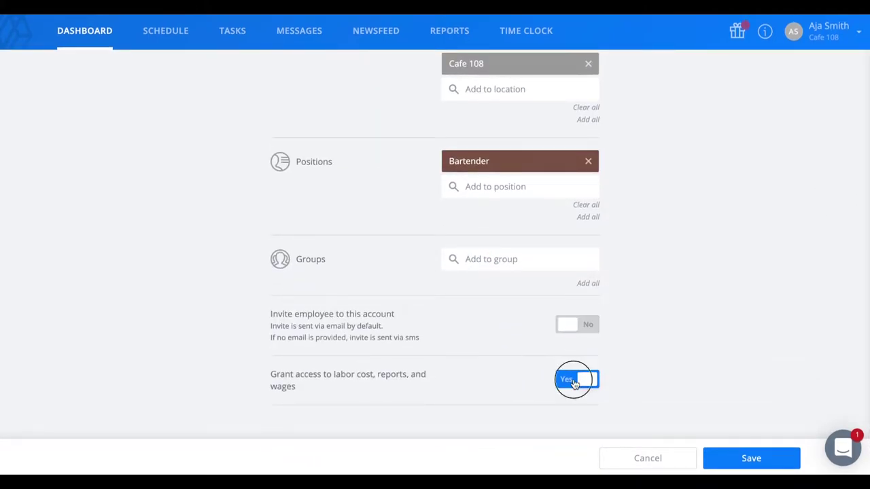
pyautogui.click(750, 459)
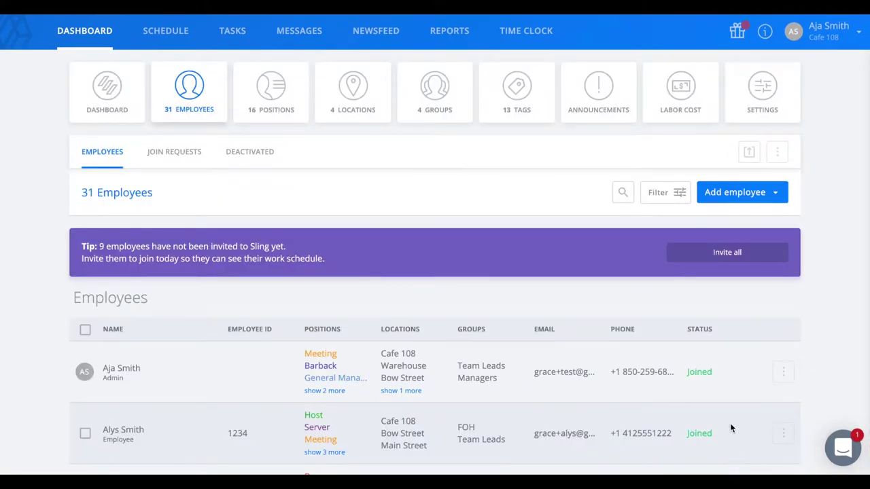
# In Add multiple employees, enter the first employee's name and set their location to Cafe 108
pyautogui.click(761, 195)
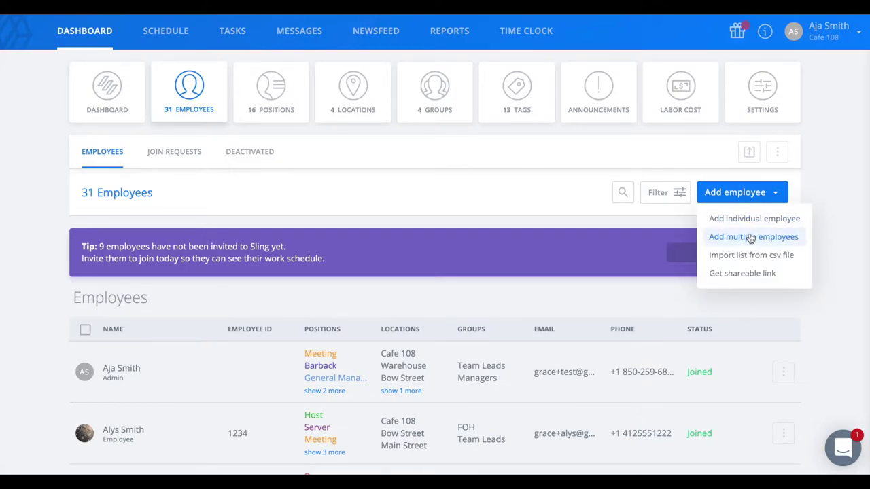
pyautogui.click(728, 237)
pyautogui.click(126, 228)
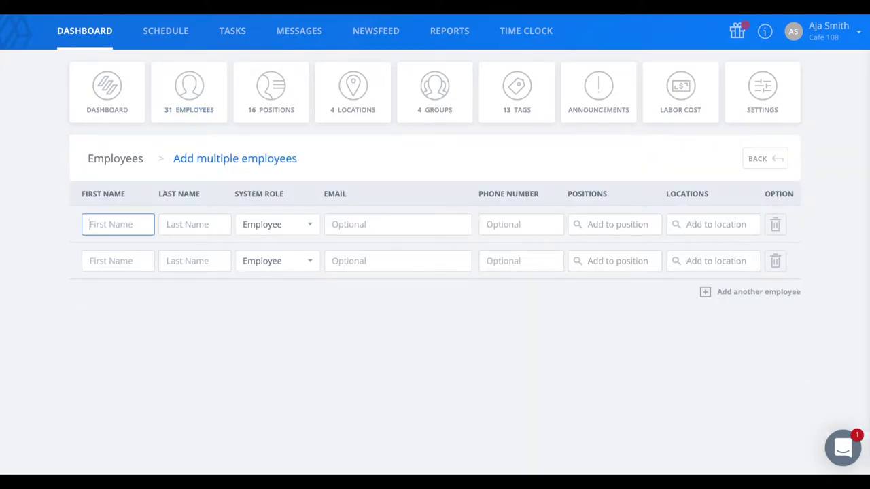
pyautogui.press('Tab')
pyautogui.press('Tab')
pyautogui.press('Tab')
pyautogui.press('Tab')
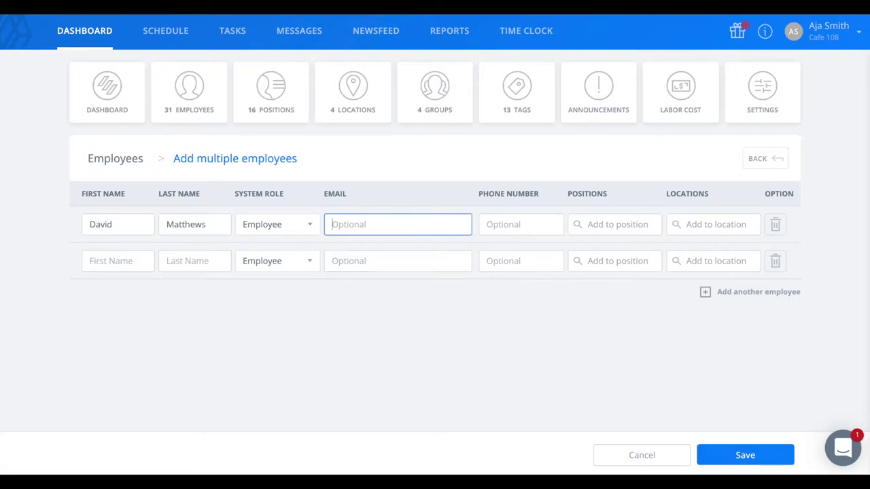
pyautogui.click(595, 224)
pyautogui.click(594, 323)
pyautogui.click(714, 224)
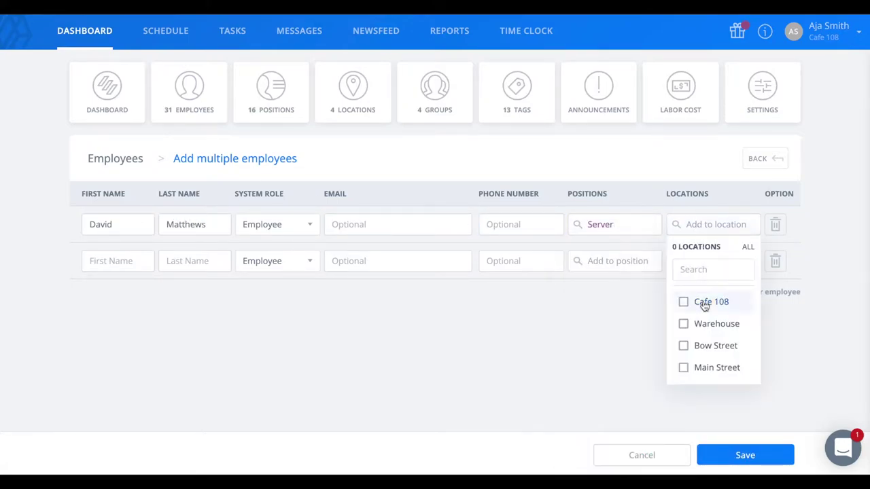
pyautogui.click(705, 301)
# Enter the second employee's name, make them a Server at Cafe 108, and save both
pyautogui.click(115, 261)
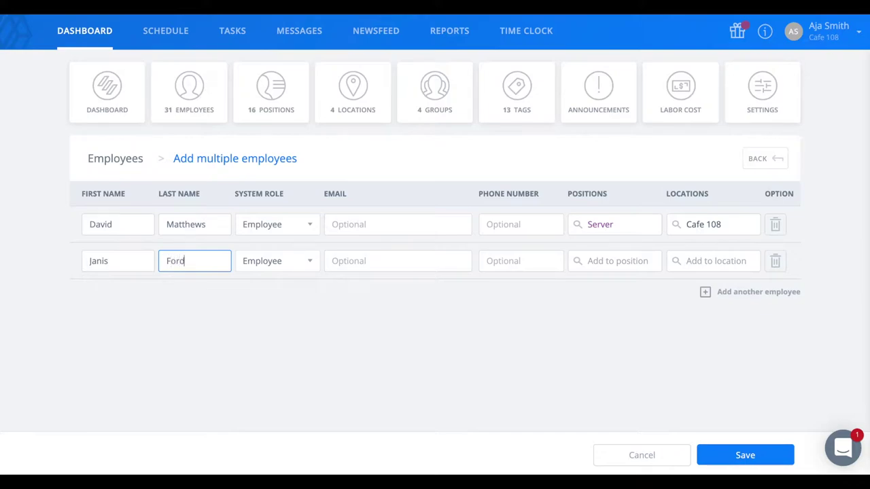
pyautogui.press('Tab')
pyautogui.click(608, 261)
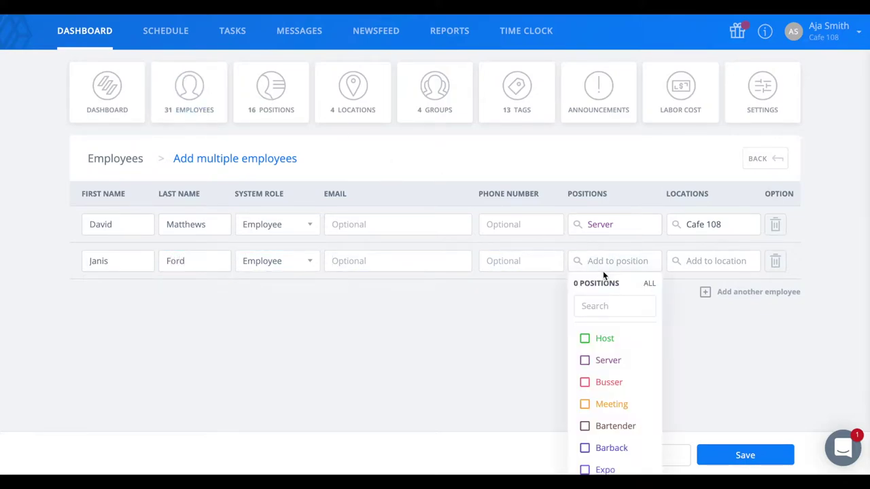
pyautogui.click(608, 359)
pyautogui.click(698, 261)
pyautogui.click(687, 337)
pyautogui.click(651, 334)
pyautogui.click(719, 457)
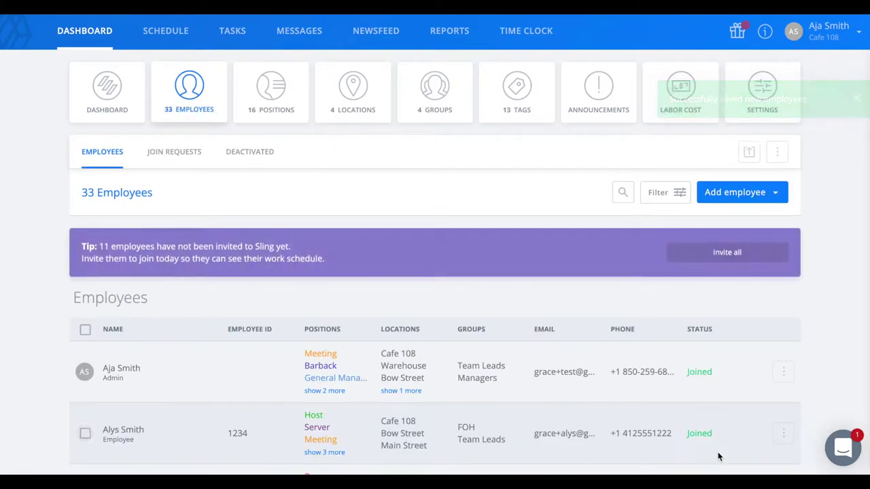
pyautogui.click(741, 196)
# Start a CSV import and map columns to Full name, Employee ID, Position, Location, Group, Email, Phone
pyautogui.click(760, 258)
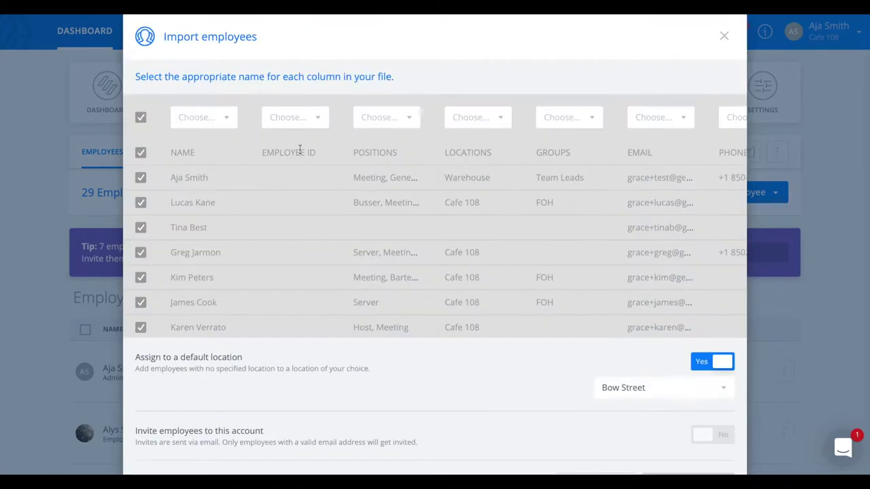
pyautogui.click(215, 122)
pyautogui.click(203, 143)
pyautogui.click(213, 121)
pyautogui.click(201, 179)
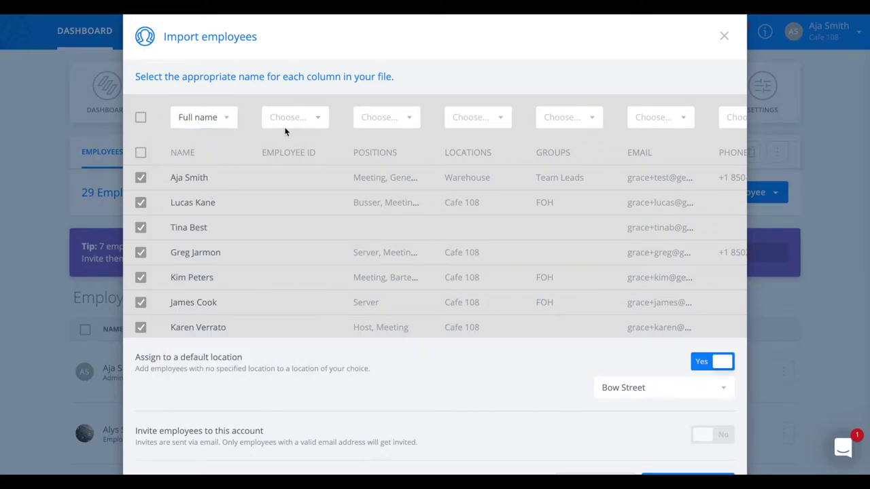
pyautogui.click(292, 119)
pyautogui.click(301, 197)
pyautogui.click(396, 123)
pyautogui.click(381, 271)
pyautogui.click(476, 122)
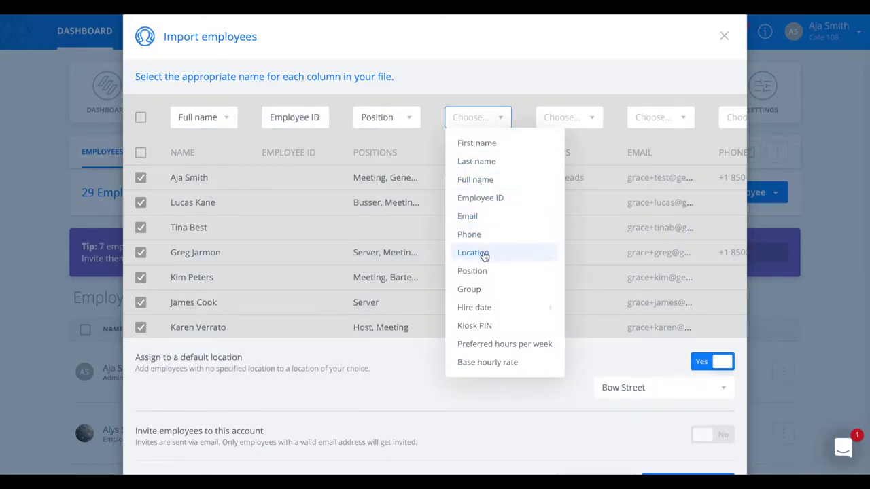
pyautogui.click(479, 252)
pyautogui.click(564, 119)
pyautogui.click(564, 289)
pyautogui.click(658, 120)
pyautogui.click(650, 216)
pyautogui.click(622, 119)
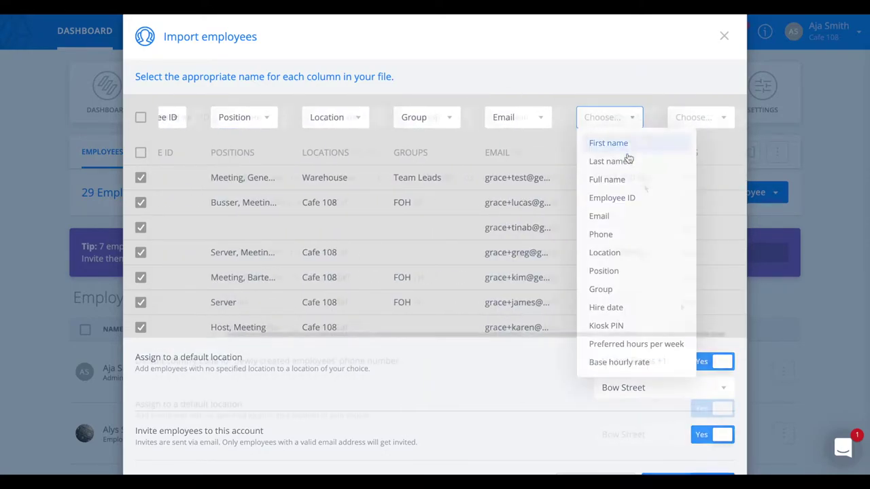
pyautogui.click(612, 233)
# Turn off the default location and invitations, then import the employees
pyautogui.scroll(-6, 643, 184)
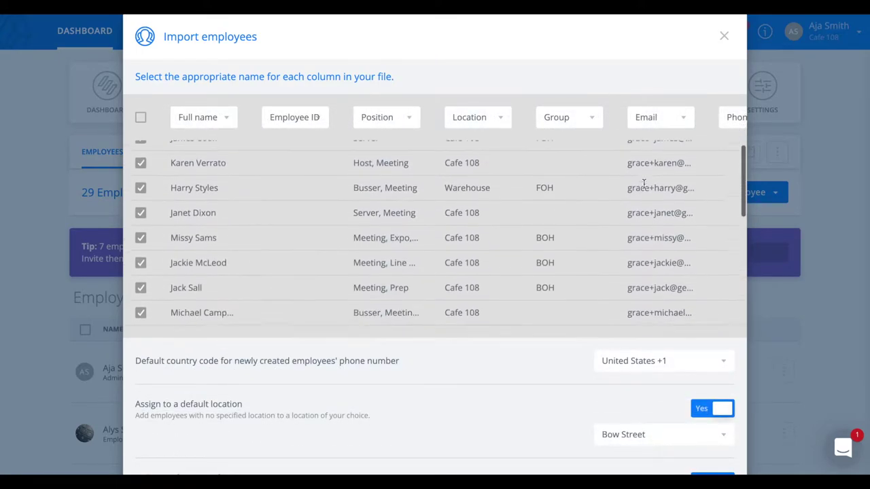
pyautogui.scroll(-2, 534, 364)
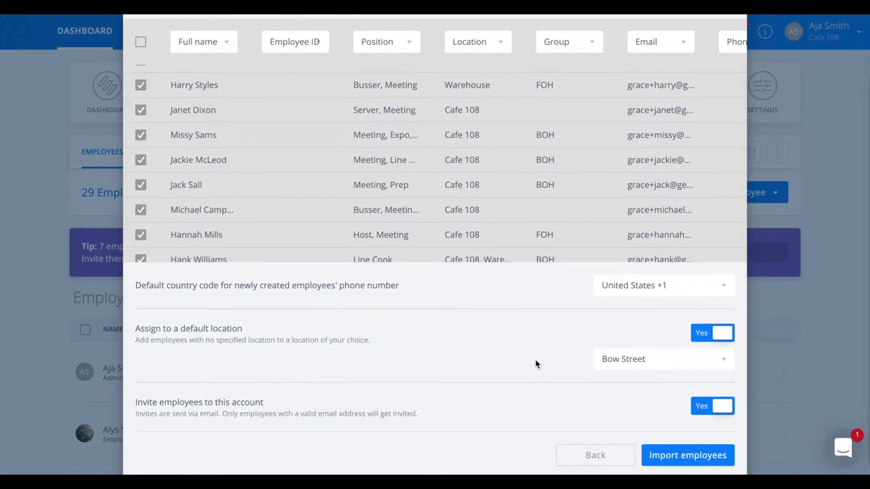
pyautogui.click(708, 338)
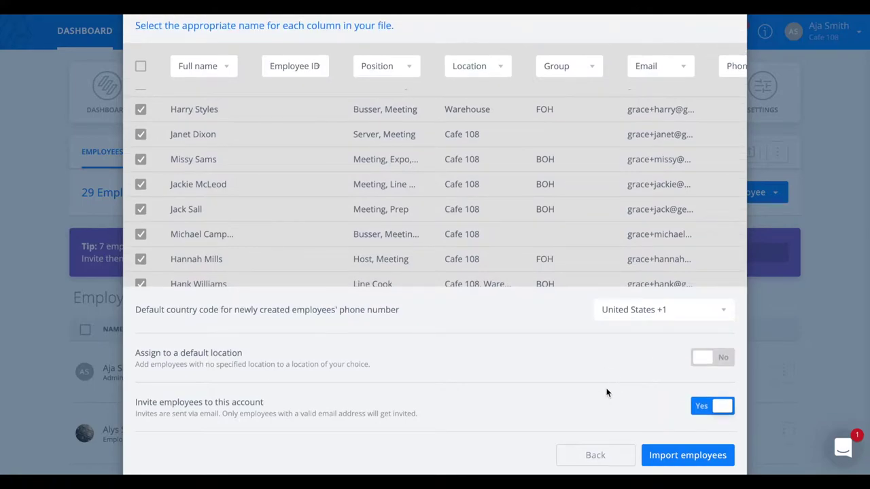
pyautogui.click(709, 409)
pyautogui.click(707, 461)
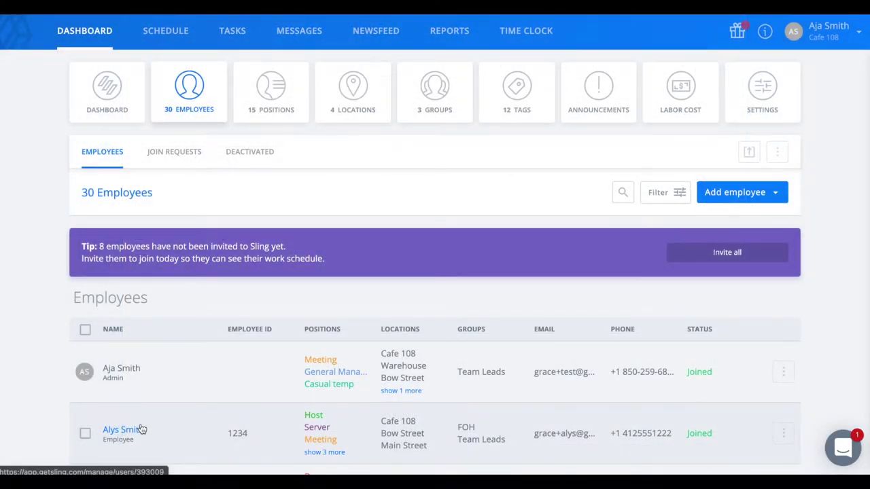
# Review an employee's Unavailability, Wages, Time Off and Notes tabs, then go to the Positions list
pyautogui.click(122, 429)
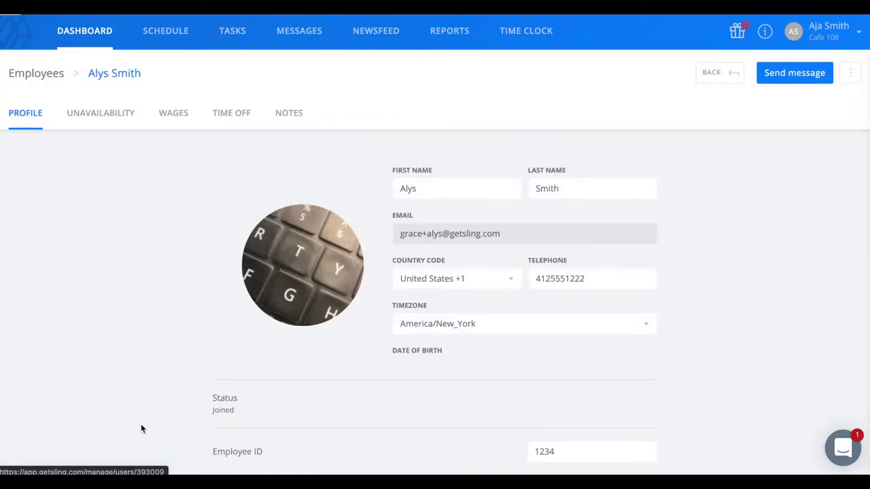
pyautogui.click(96, 119)
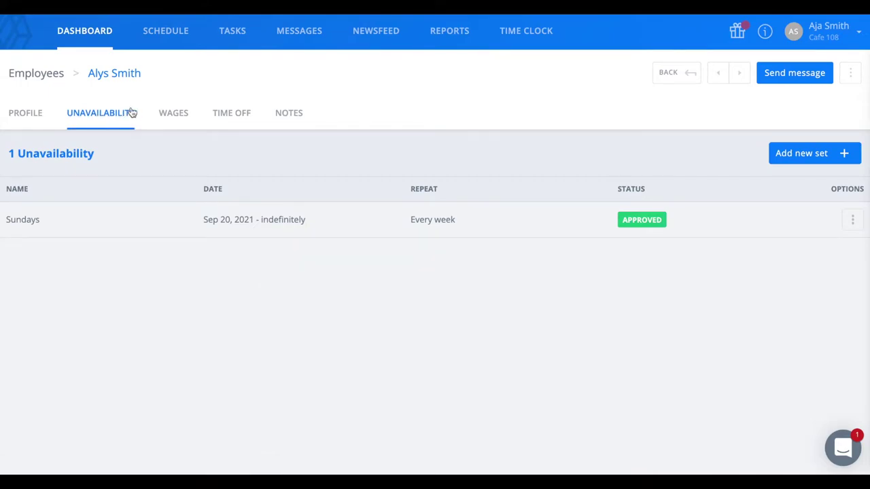
pyautogui.click(174, 121)
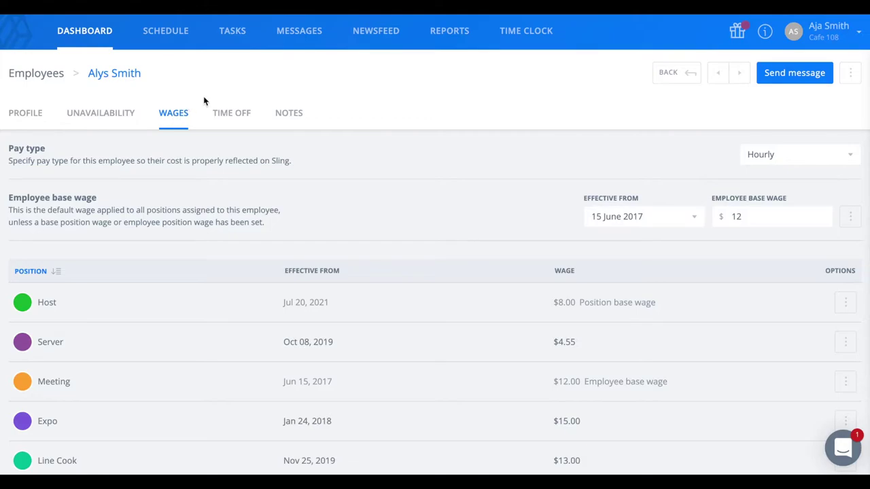
pyautogui.click(241, 117)
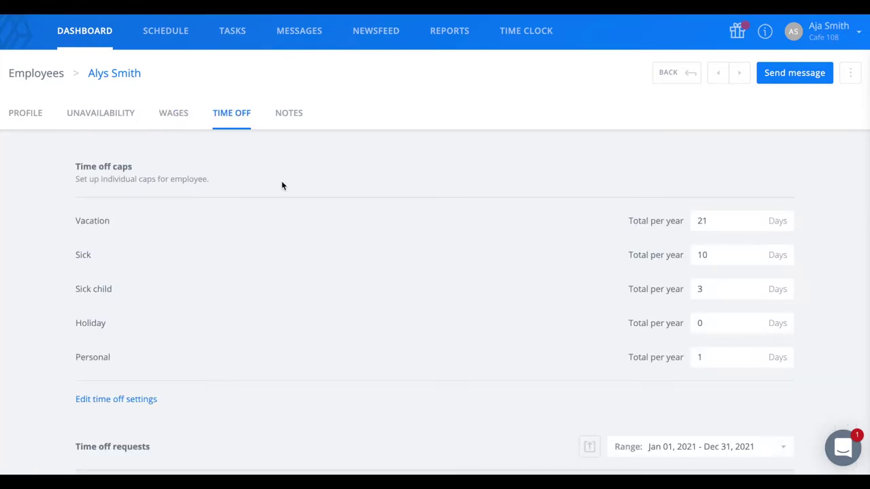
pyautogui.scroll(-3, 281, 181)
pyautogui.scroll(-3, 281, 187)
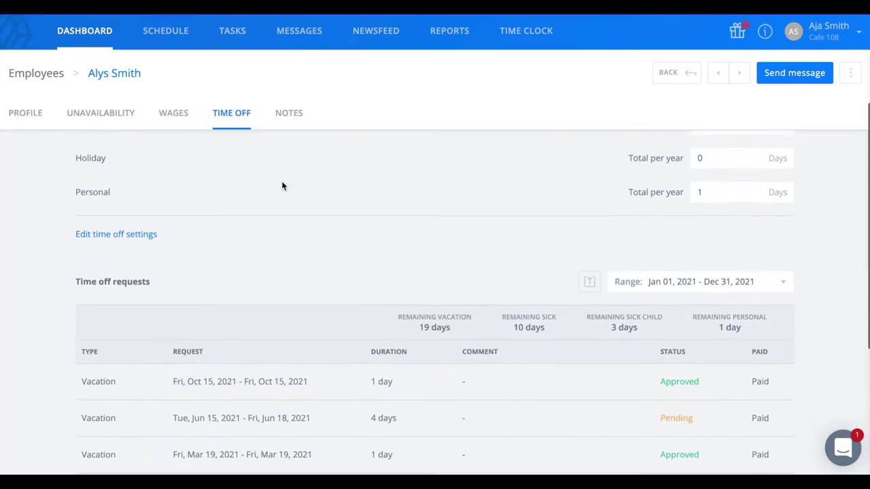
pyautogui.click(291, 116)
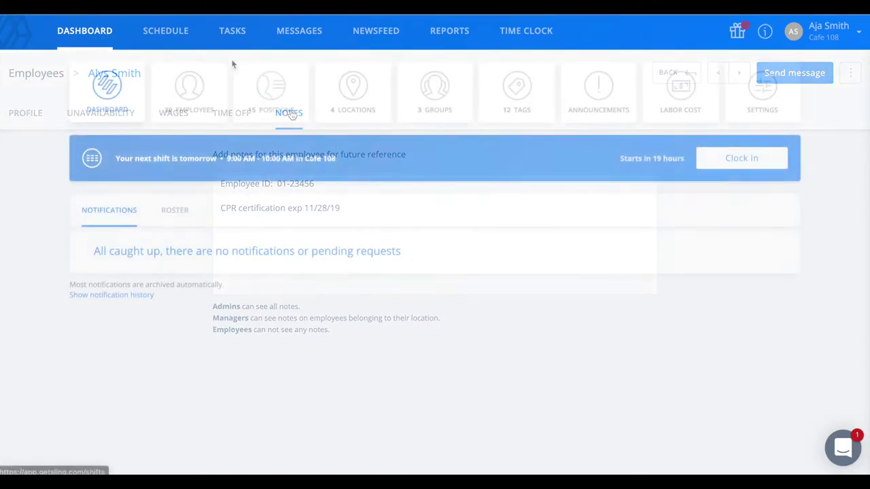
pyautogui.click(278, 107)
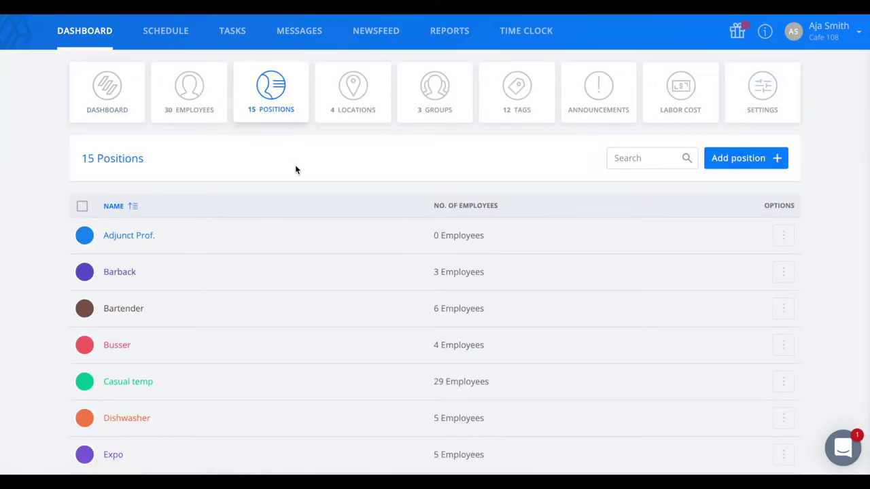
# Add a pink Pastry position with one assigned employee and a $12.00 base wage
pyautogui.scroll(-2, 295, 165)
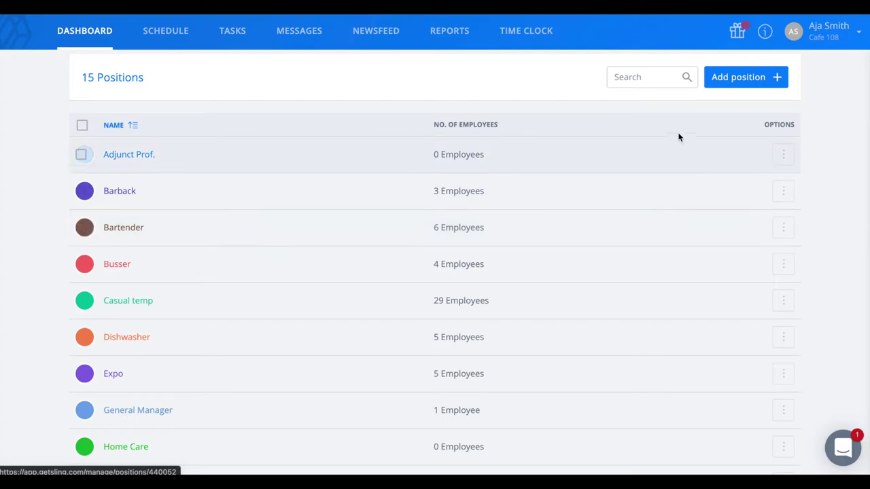
pyautogui.click(726, 82)
pyautogui.write('Pastr')
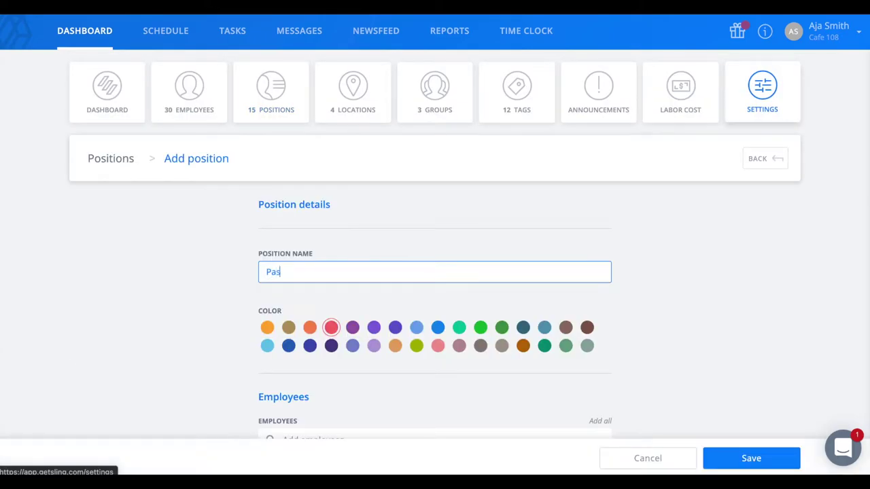
pyautogui.write('y')
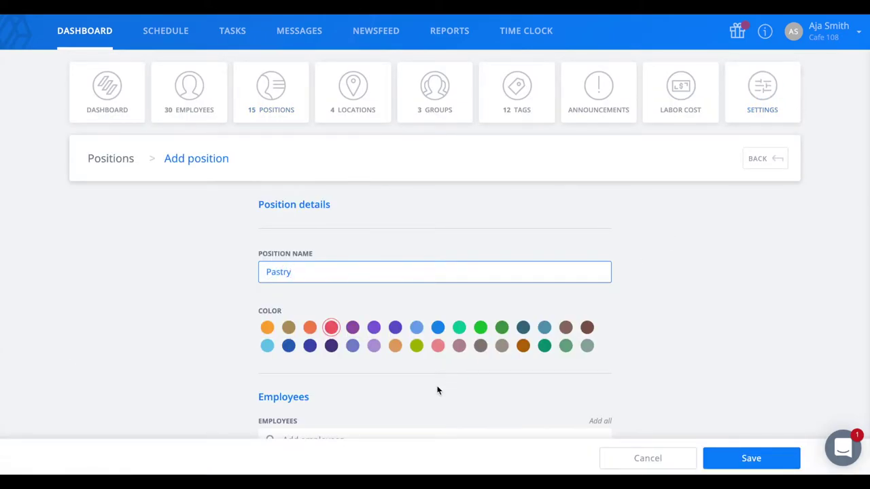
pyautogui.click(438, 347)
pyautogui.scroll(-4, 441, 349)
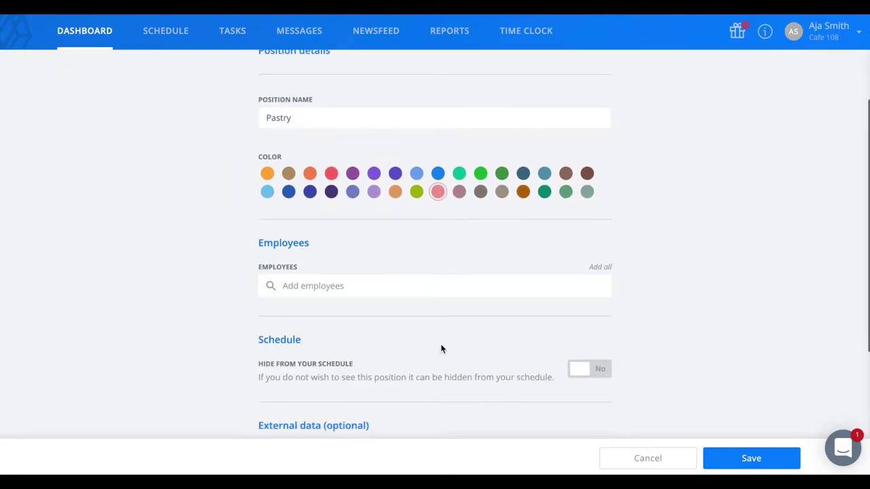
pyautogui.click(484, 294)
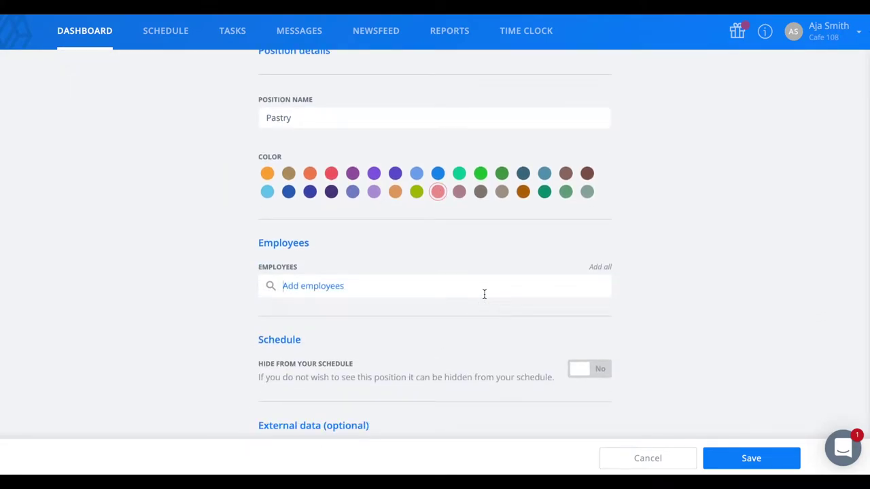
pyautogui.click(472, 311)
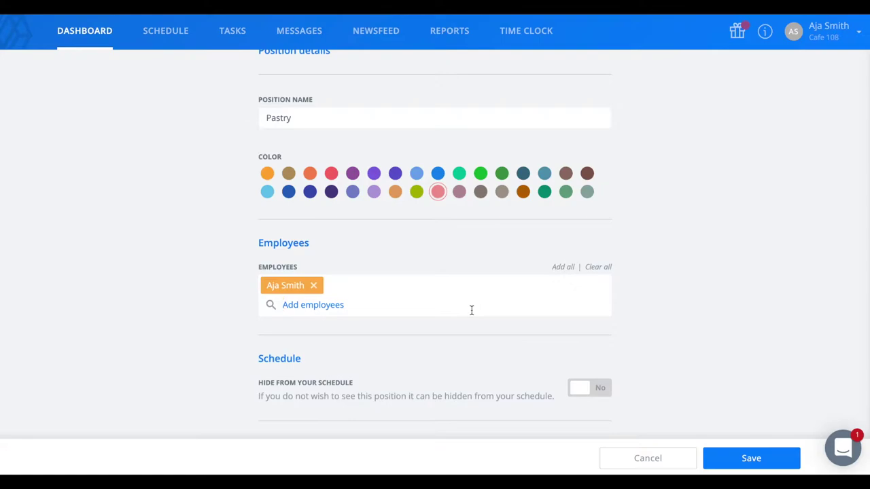
pyautogui.scroll(-5, 471, 310)
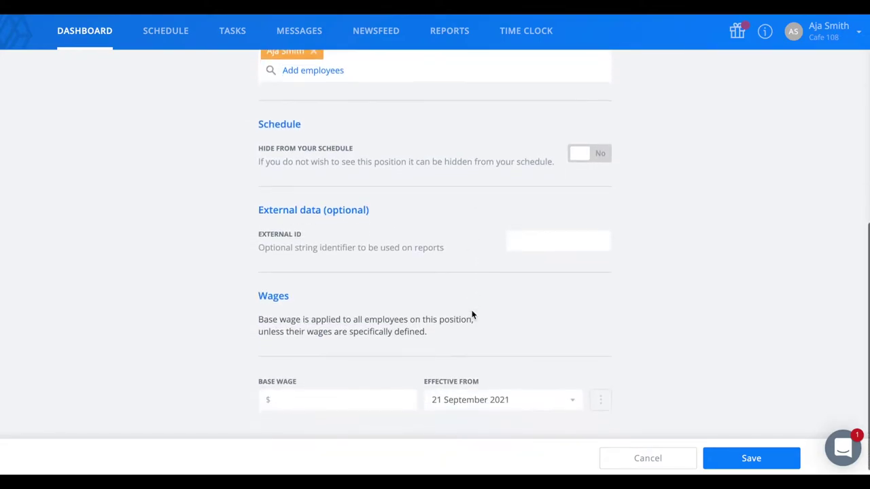
pyautogui.click(383, 400)
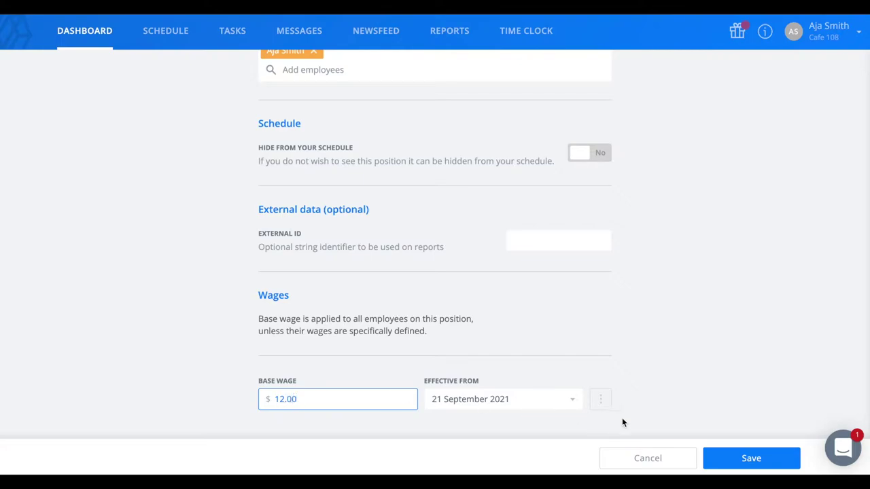
pyautogui.click(715, 457)
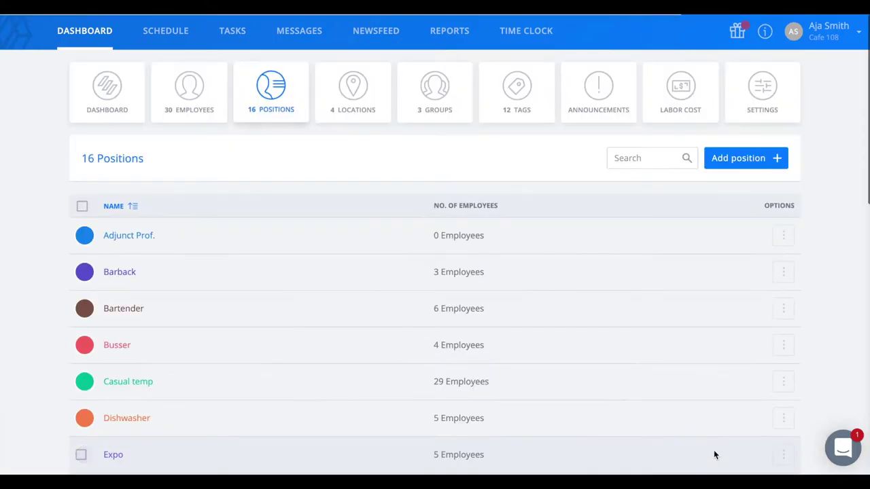
# Give Cafe 108 its suggested Modesto address and a contact phone number, and save
pyautogui.click(362, 101)
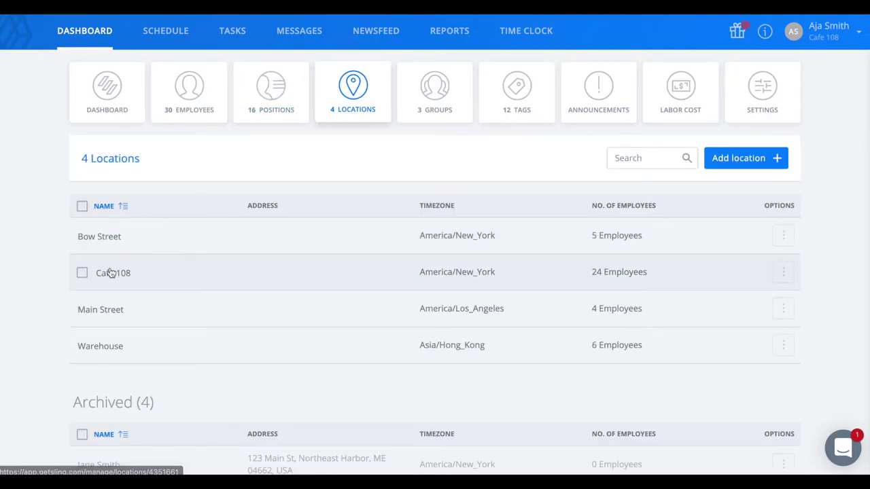
pyautogui.click(111, 272)
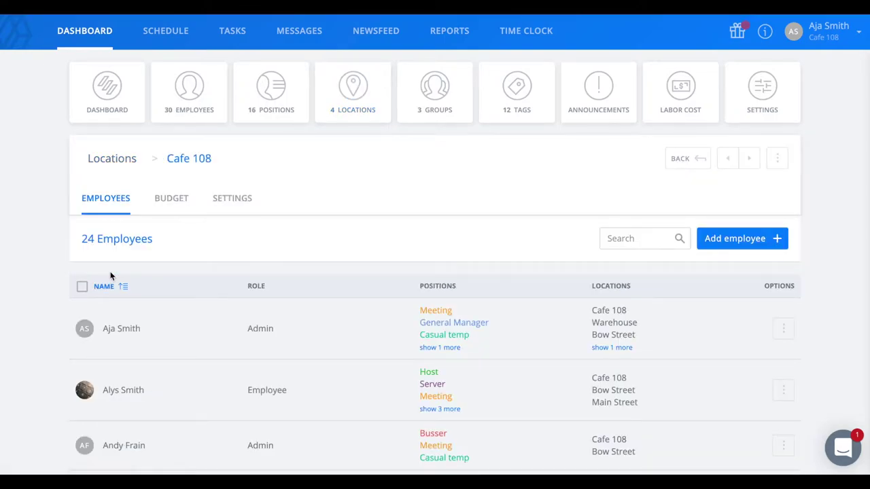
pyautogui.click(224, 199)
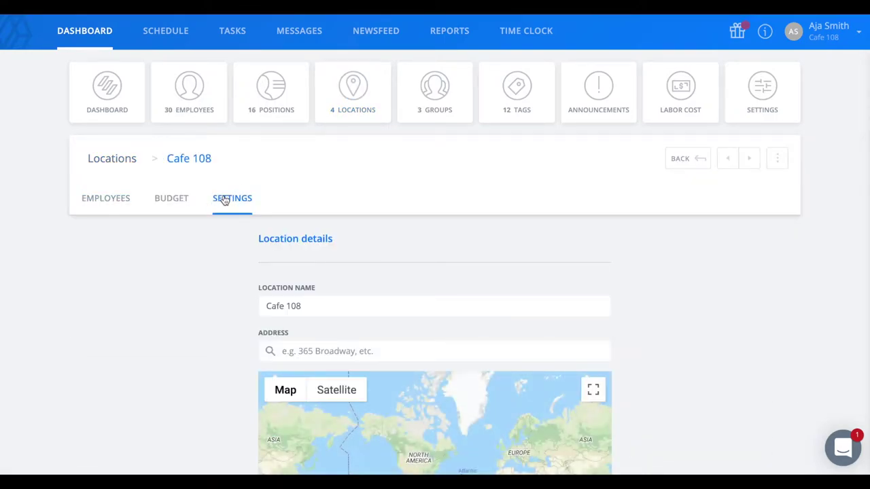
pyautogui.click(290, 351)
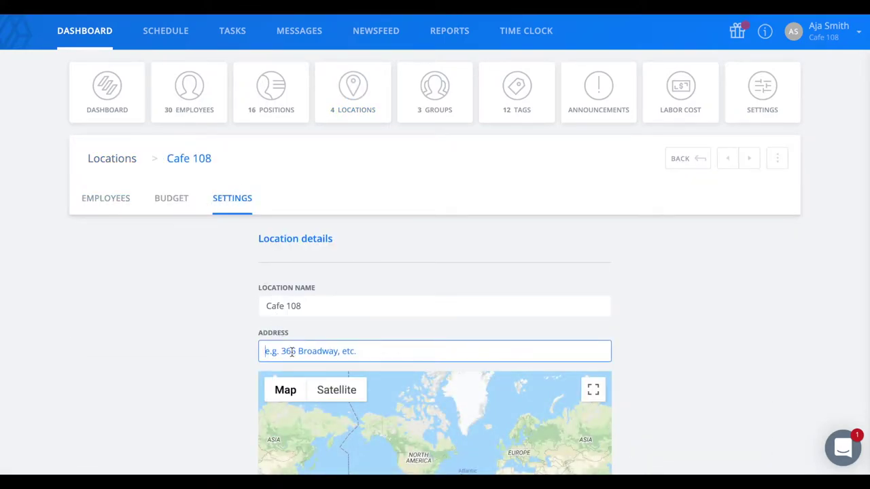
pyautogui.write('123 highway 1')
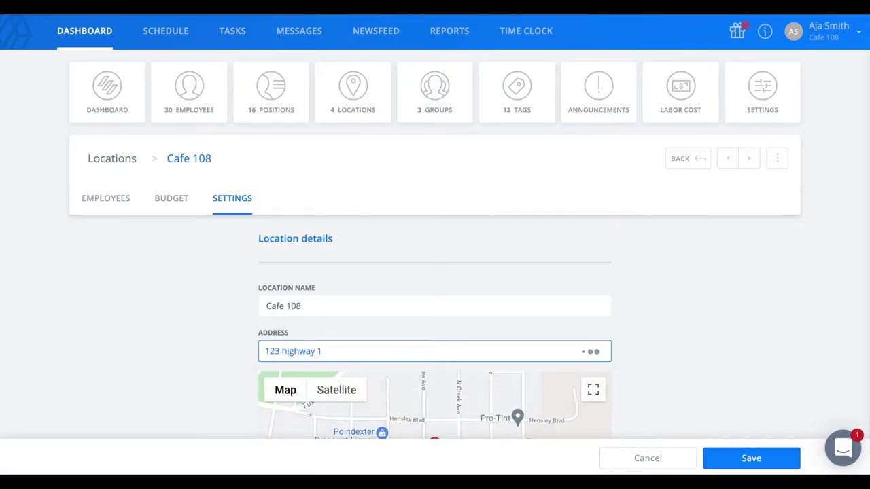
pyautogui.write('08')
pyautogui.click(333, 376)
pyautogui.scroll(-4, 247, 384)
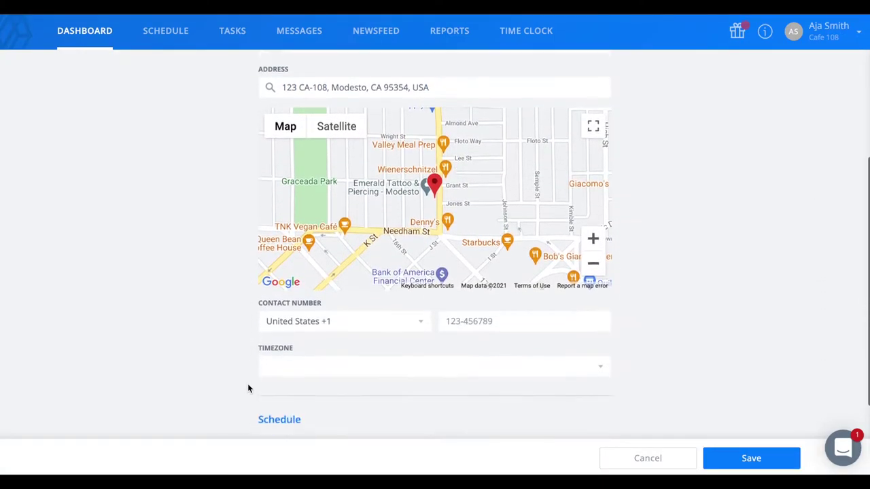
pyautogui.scroll(-2, 247, 388)
pyautogui.click(524, 190)
pyautogui.write('72')
pyautogui.write('212')
pyautogui.click(751, 458)
# Raise Cafe 108's maximum labor hours per week to 500 in its budget and save
pyautogui.click(177, 198)
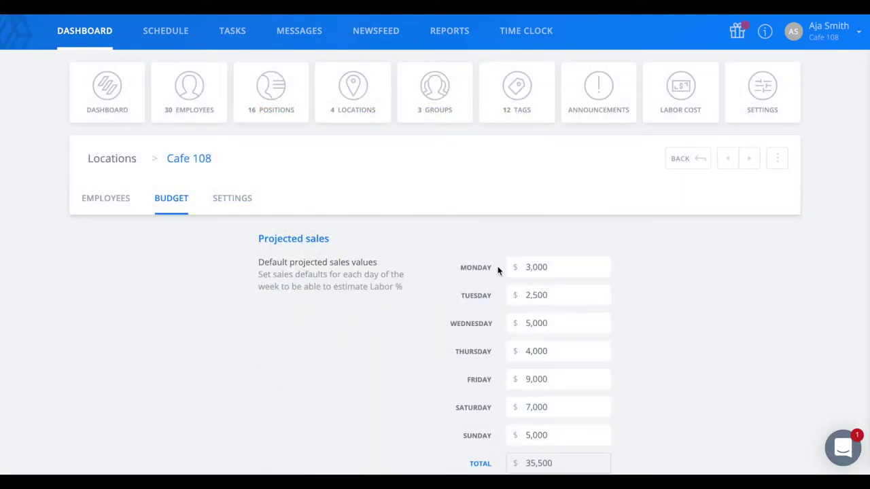
pyautogui.scroll(-1, 582, 393)
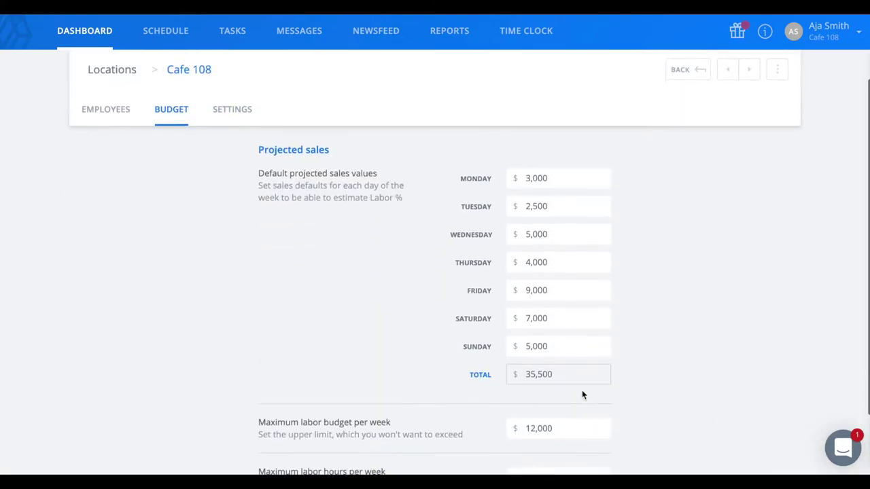
pyautogui.scroll(-1, 582, 395)
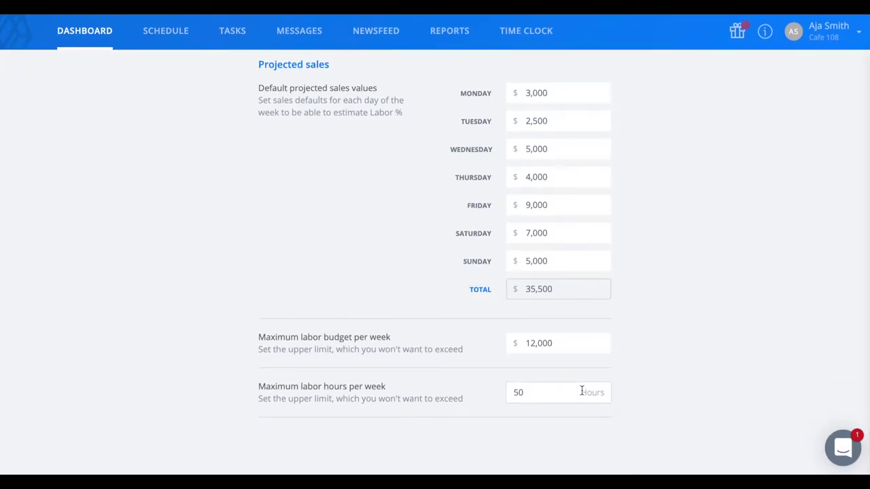
pyautogui.click(538, 392)
pyautogui.write('0')
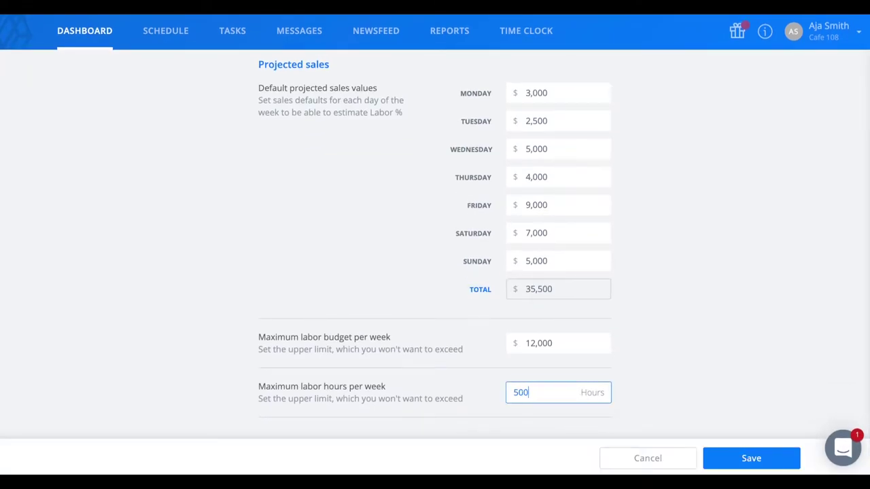
pyautogui.click(728, 461)
pyautogui.scroll(3, 464, 301)
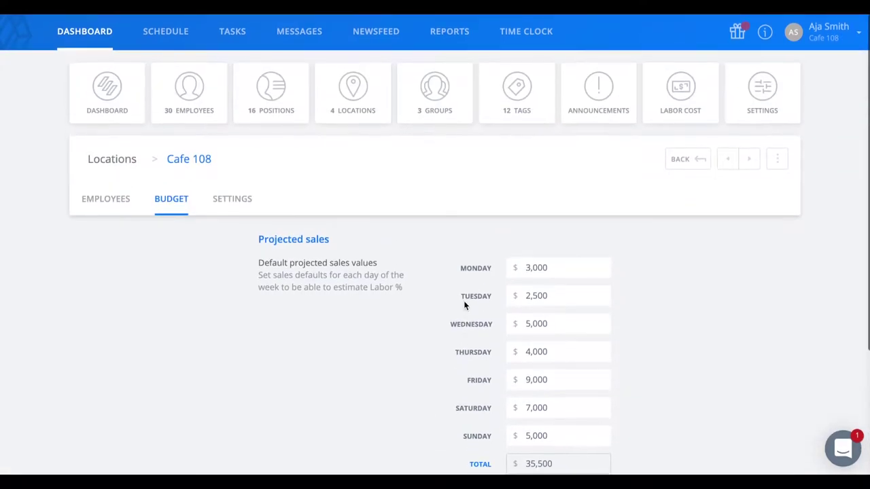
# Create a group named 'Managers' and add three employees from the Employees dropdown
pyautogui.click(421, 110)
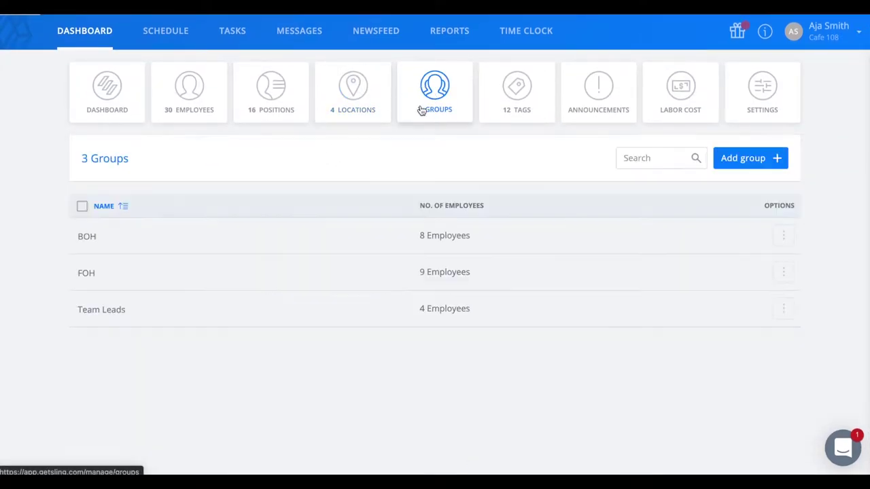
pyautogui.click(747, 165)
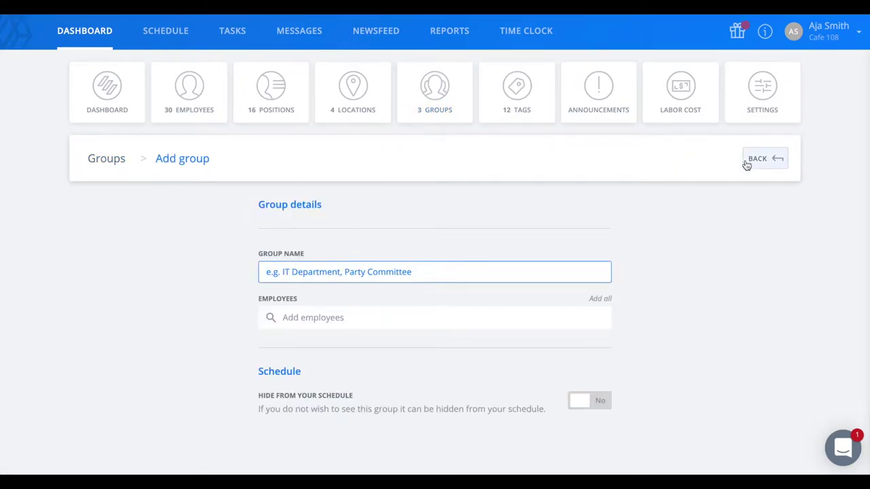
pyautogui.write('Managers')
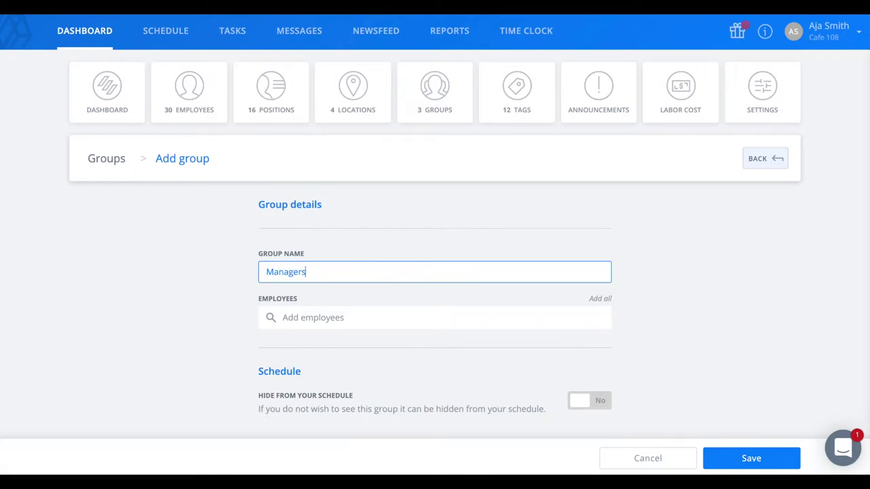
pyautogui.click(570, 317)
pyautogui.click(511, 346)
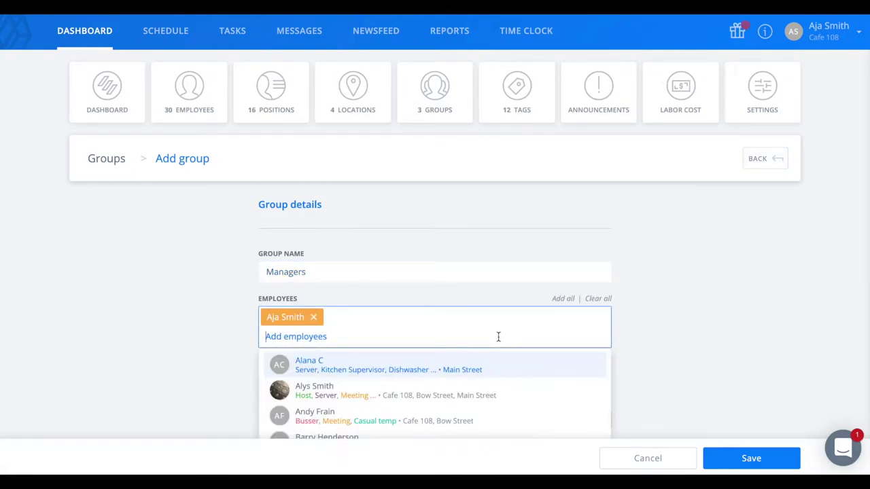
pyautogui.click(462, 416)
pyautogui.click(474, 324)
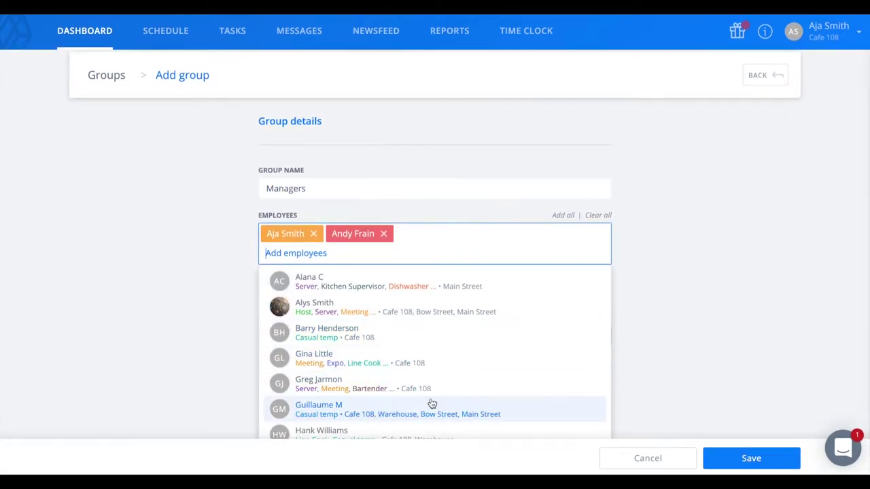
pyautogui.click(431, 406)
pyautogui.click(744, 464)
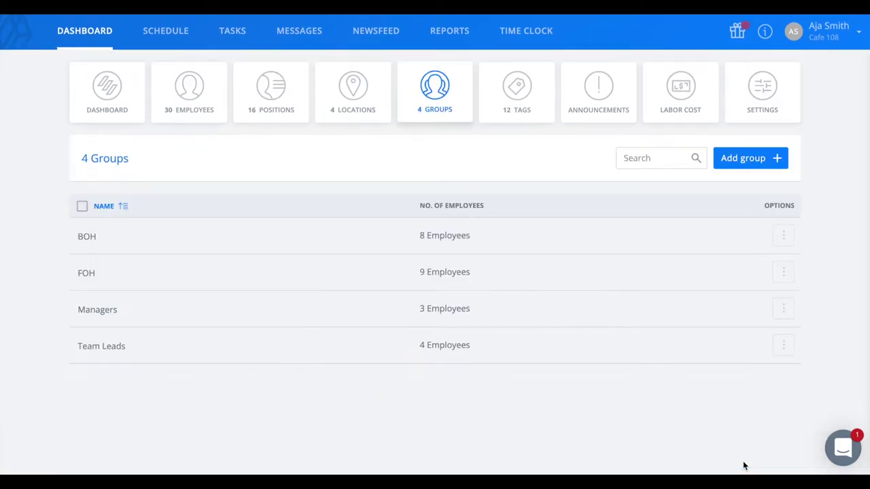
pyautogui.click(511, 102)
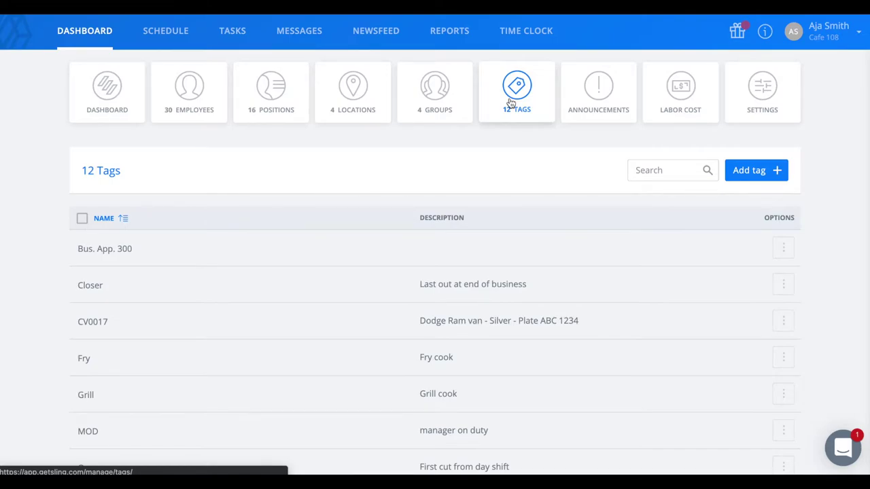
# Create and save a tag named 'Banquet room event', bringing the list to 13 tags
pyautogui.click(759, 175)
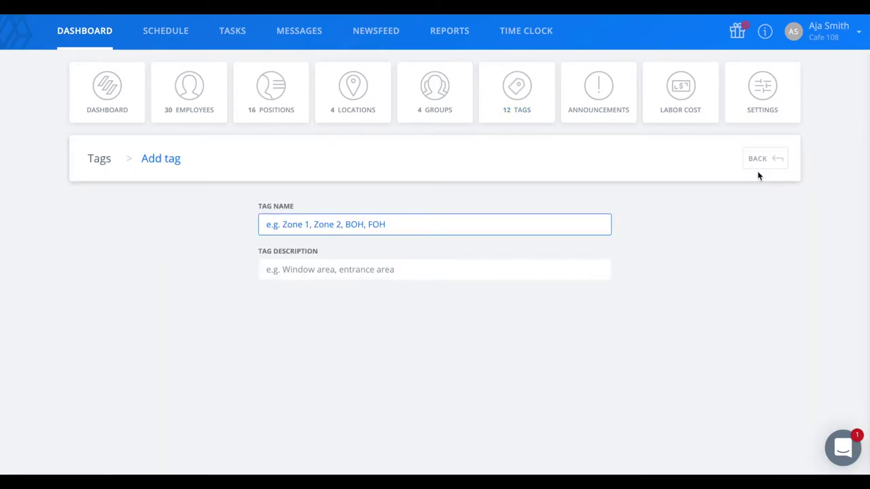
pyautogui.write('Banquet room event')
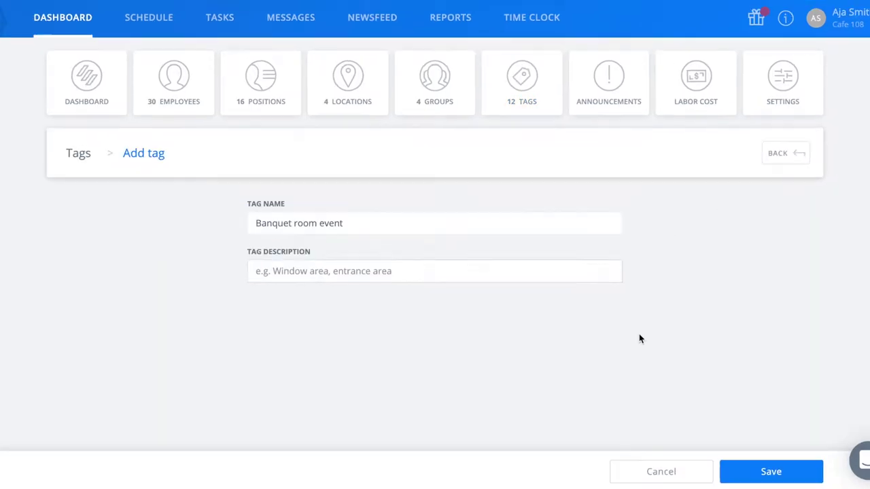
pyautogui.click(721, 466)
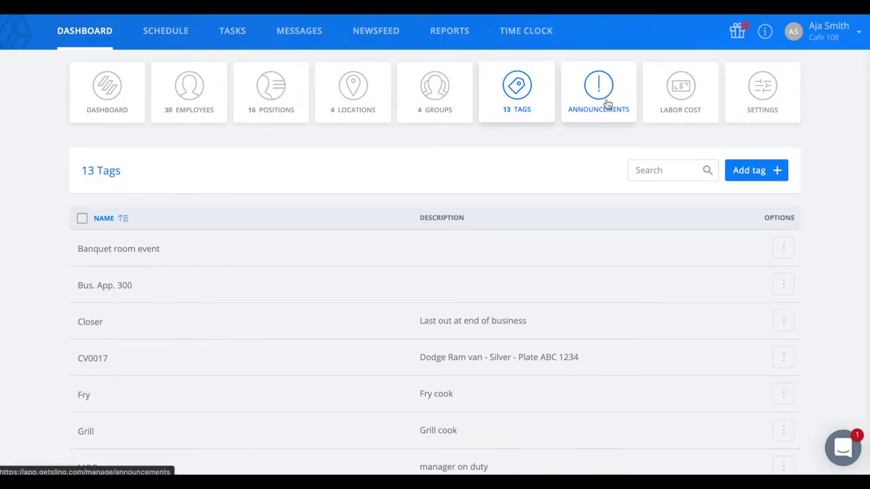
# Post an announcement to Everyone asking staff to update their contact information in the app
pyautogui.click(608, 103)
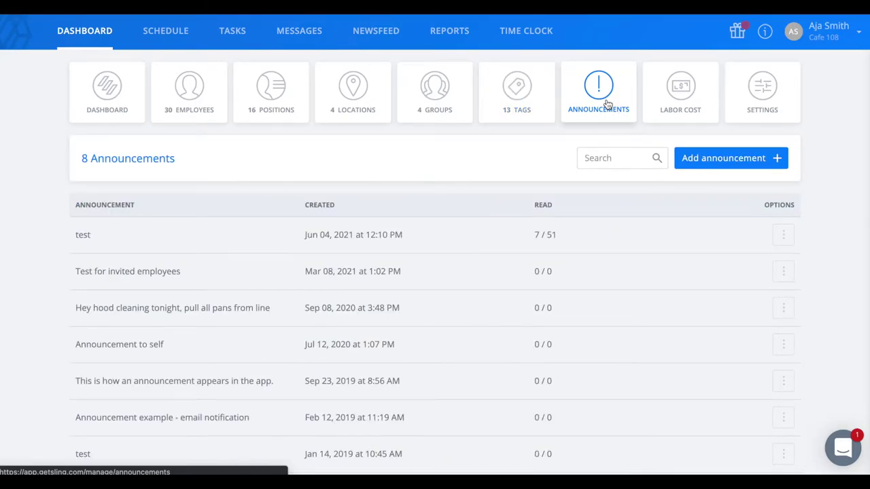
pyautogui.click(693, 160)
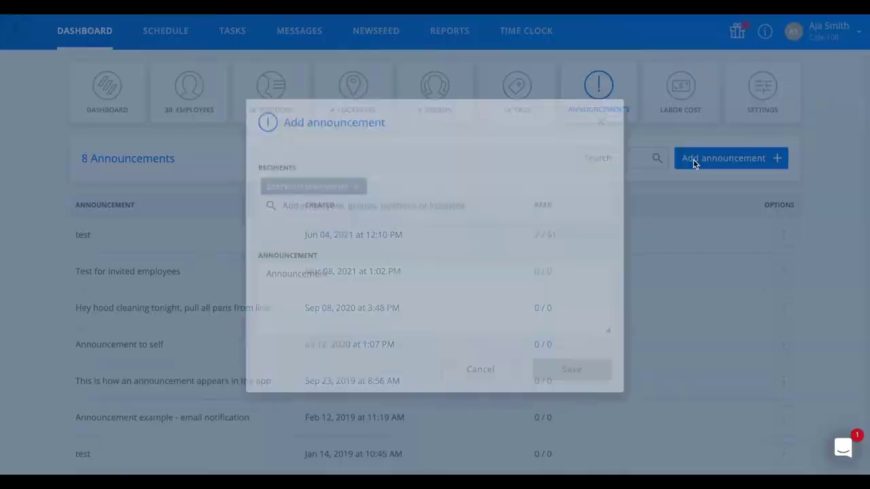
pyautogui.click(463, 290)
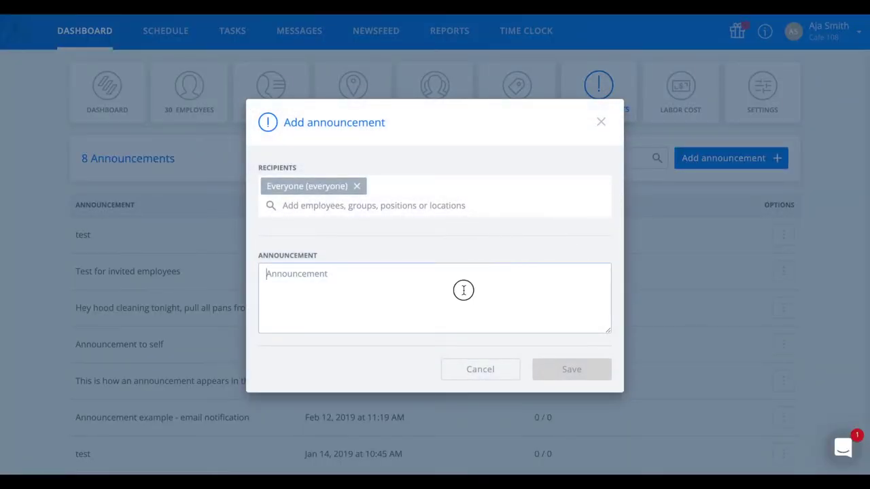
pyautogui.write('Please update your contact information in the app')
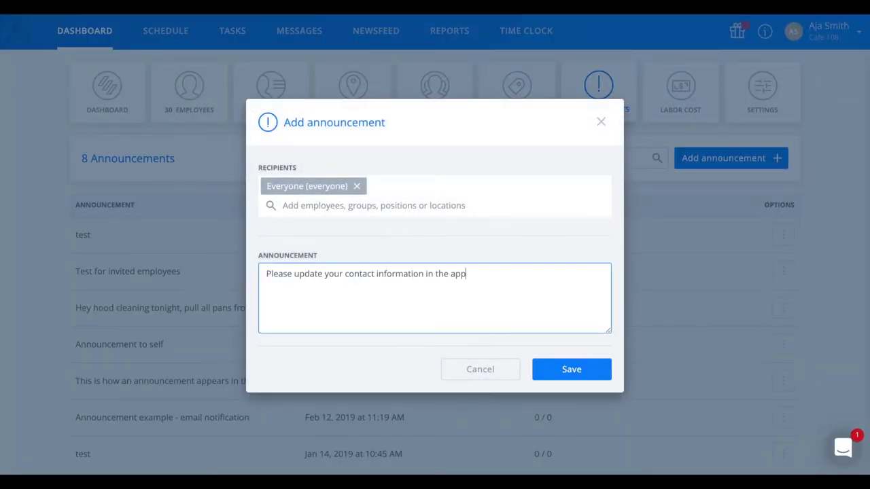
pyautogui.write(')')
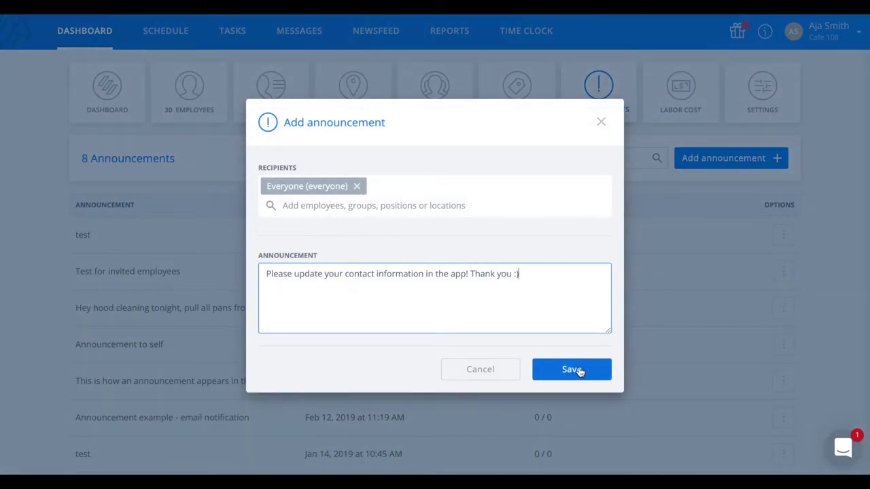
pyautogui.click(580, 371)
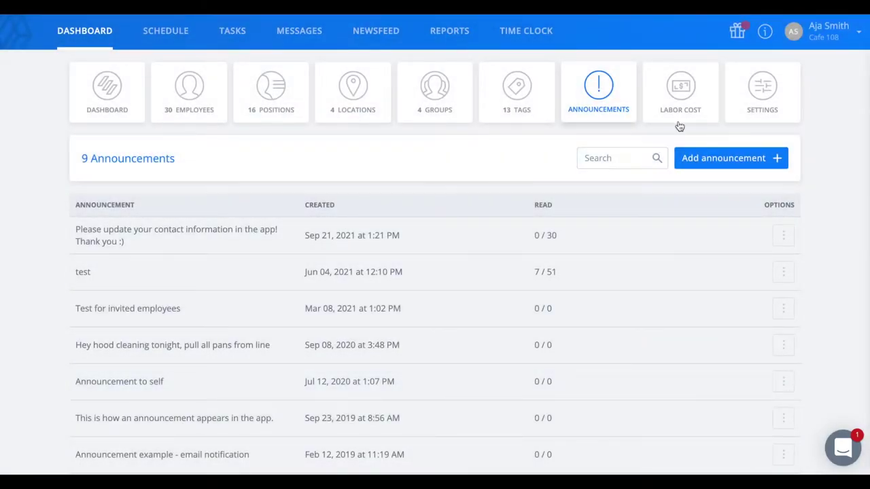
# In the Labor cost Locations view, set Bow Street's maximum budget to $20,000
pyautogui.click(683, 120)
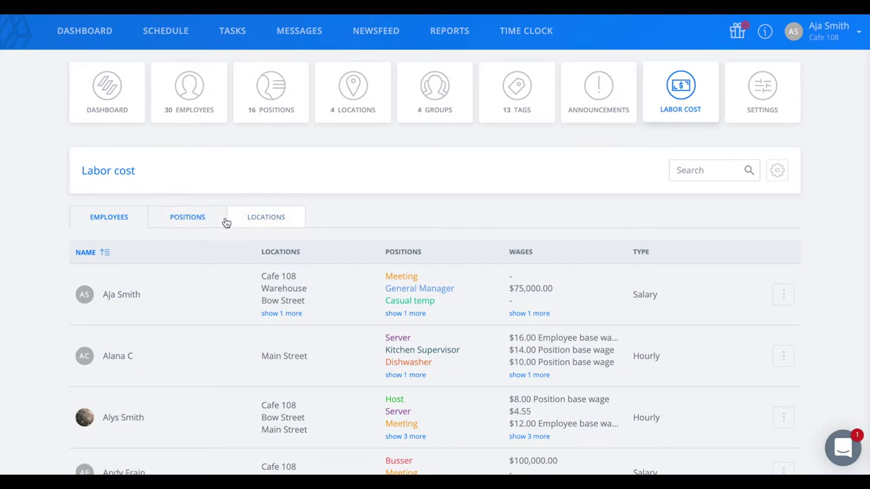
pyautogui.click(204, 223)
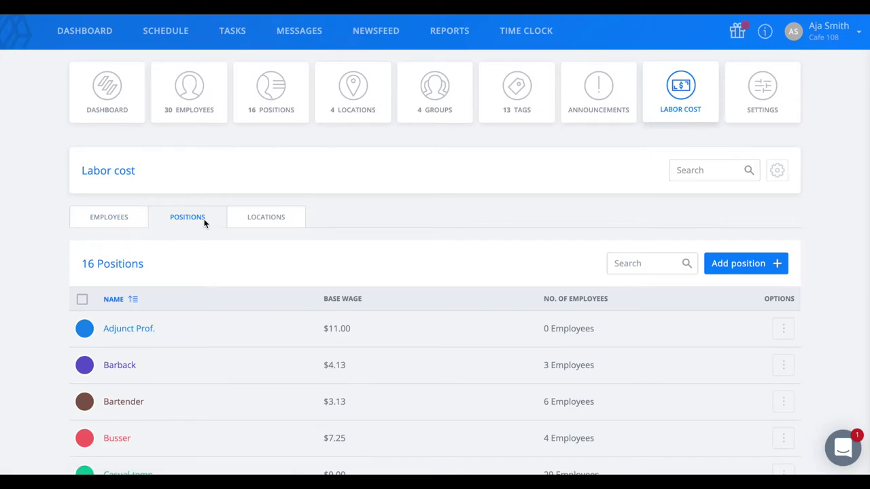
pyautogui.click(266, 221)
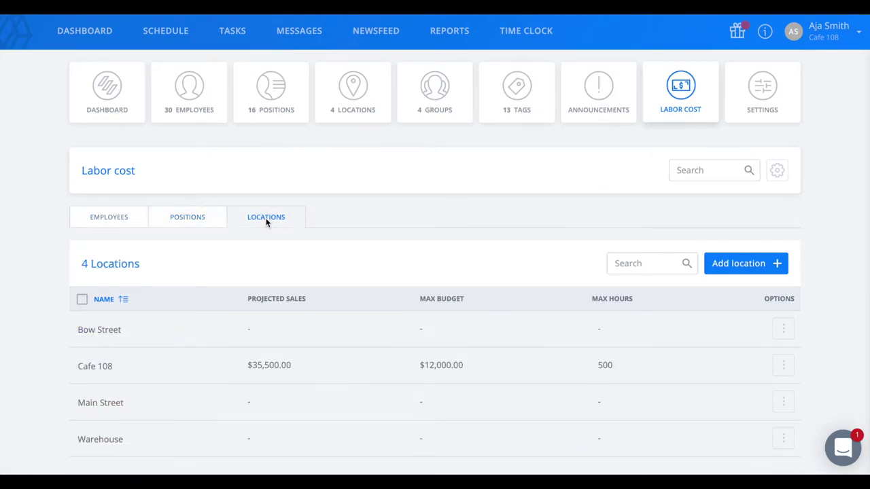
pyautogui.click(424, 329)
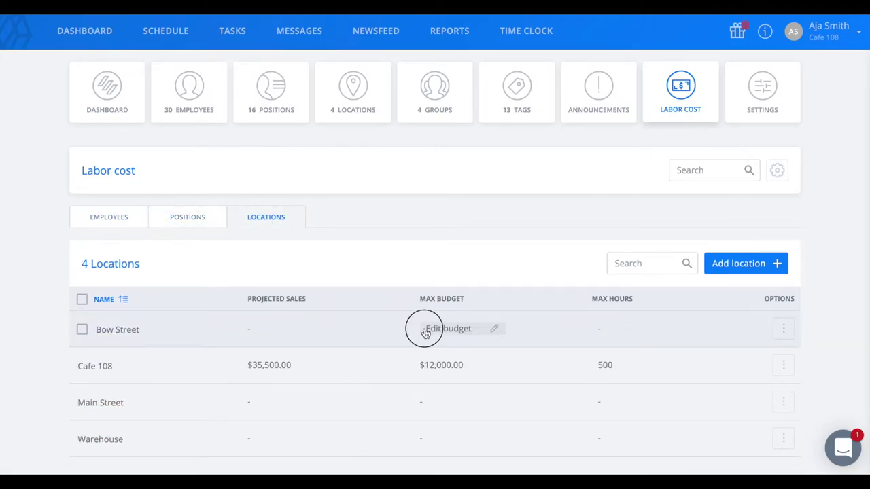
pyautogui.click(442, 330)
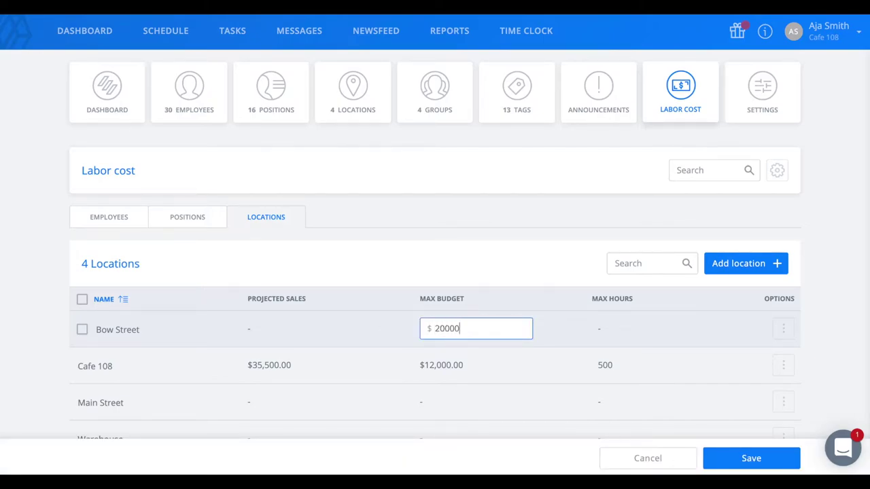
pyautogui.press('Return')
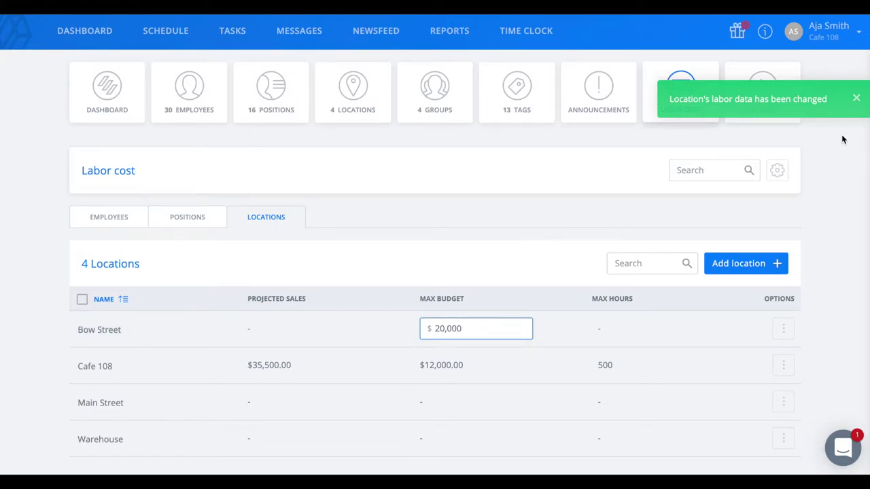
# Browse the notification settings for shift alarms, dashboard, messages, newsfeed, daily report and timeclock alerts
pyautogui.click(777, 97)
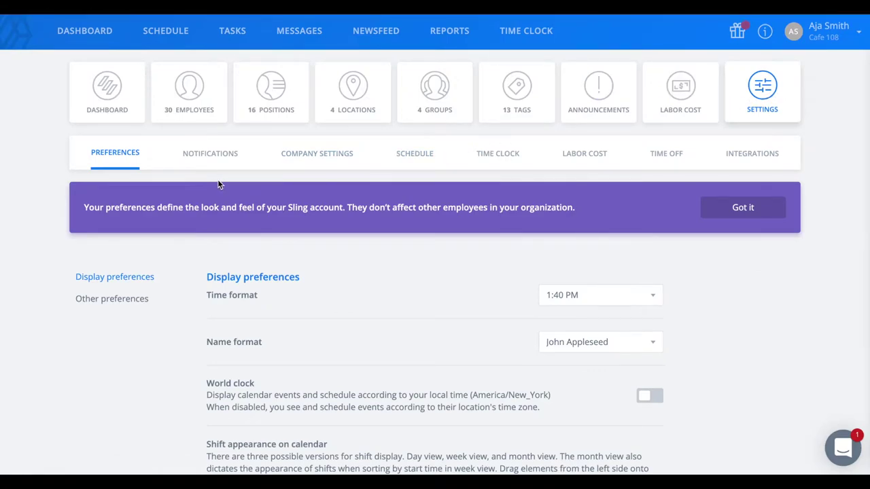
pyautogui.scroll(-8, 303, 303)
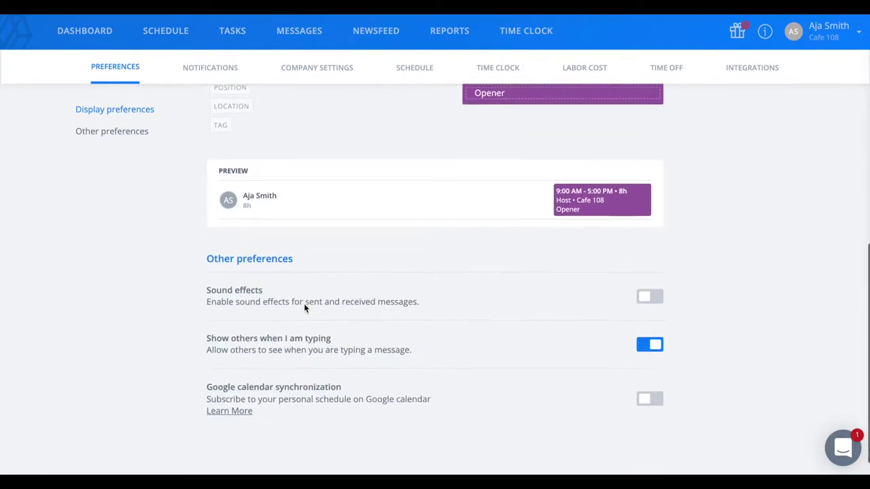
pyautogui.scroll(8, 303, 303)
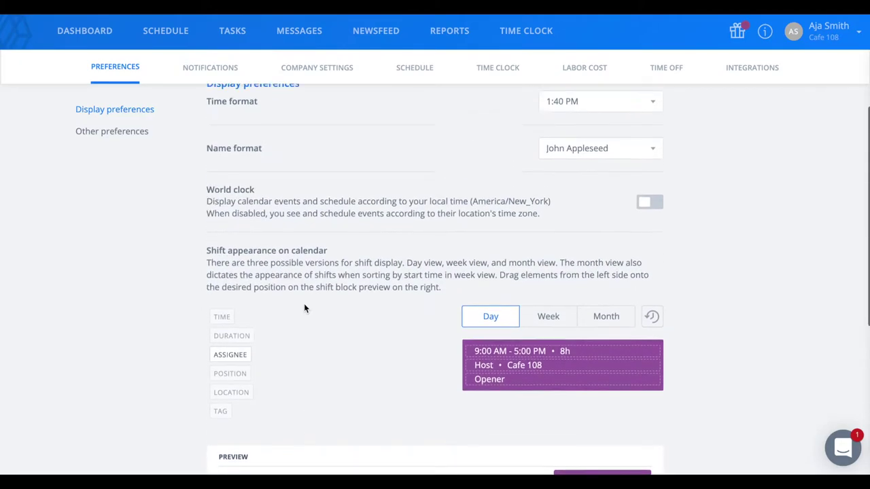
pyautogui.click(230, 96)
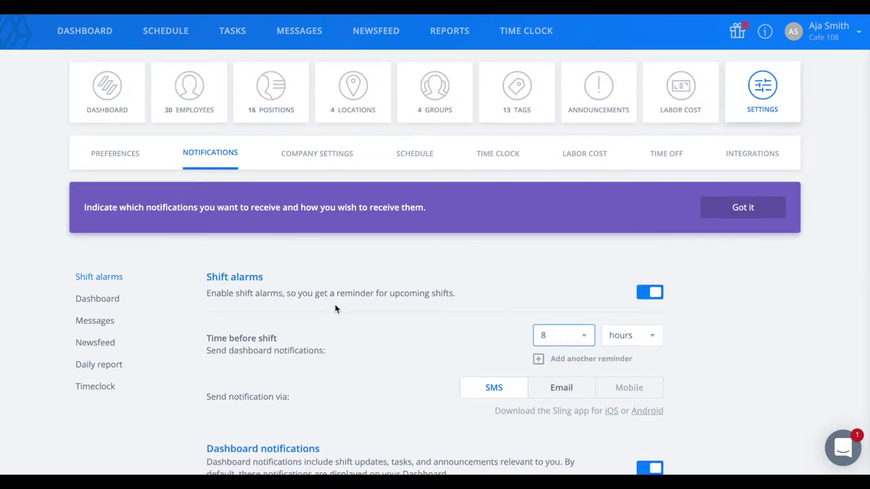
pyautogui.scroll(-5, 337, 306)
pyautogui.scroll(-5, 340, 308)
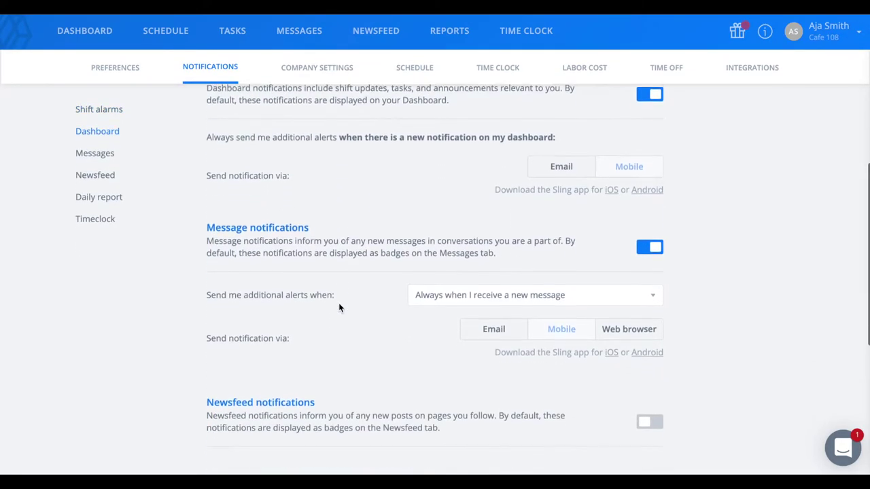
pyautogui.scroll(-3, 339, 308)
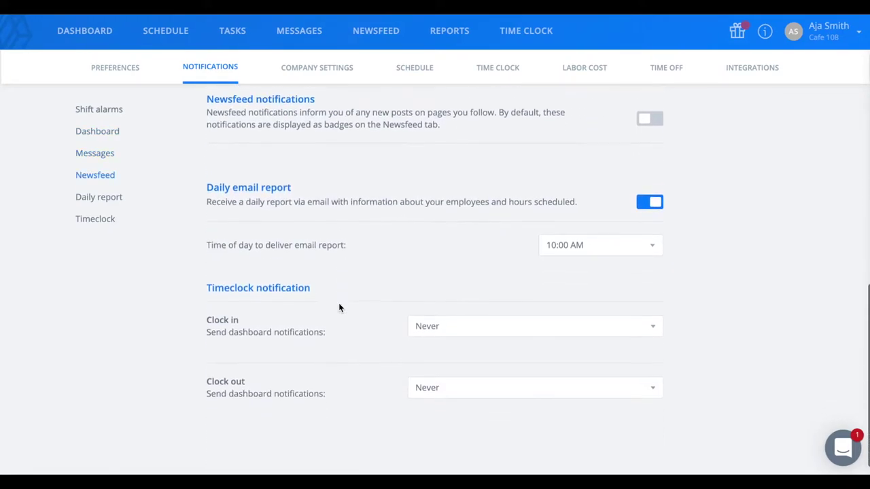
pyautogui.scroll(5, 339, 308)
pyautogui.scroll(5, 338, 307)
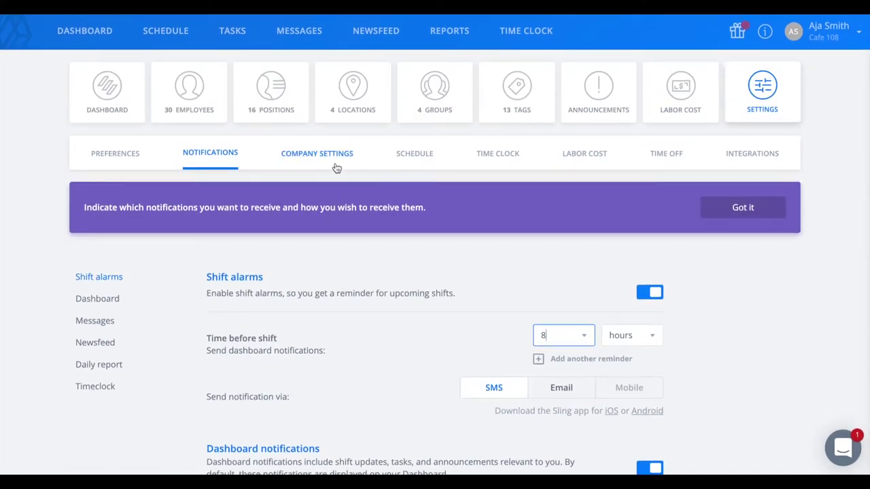
pyautogui.click(335, 159)
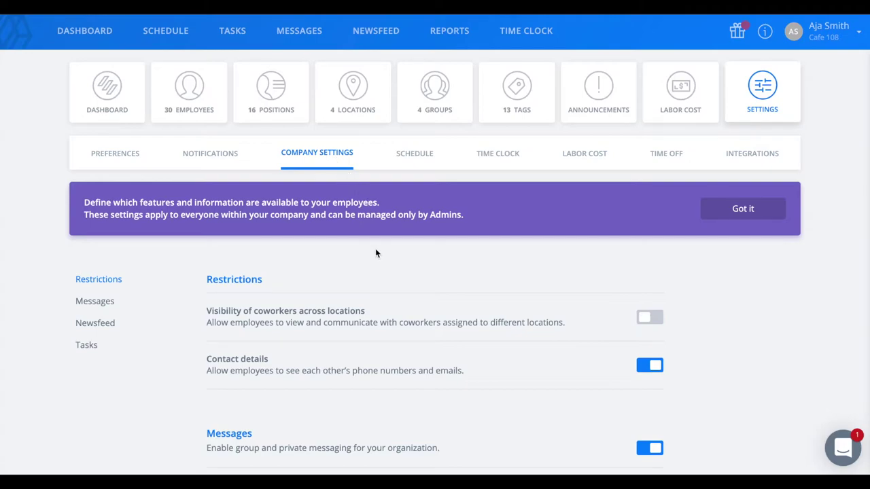
# Turn off 'Allow employees to start conversations' and 'Allow employees to create pages', and save
pyautogui.scroll(-3, 379, 294)
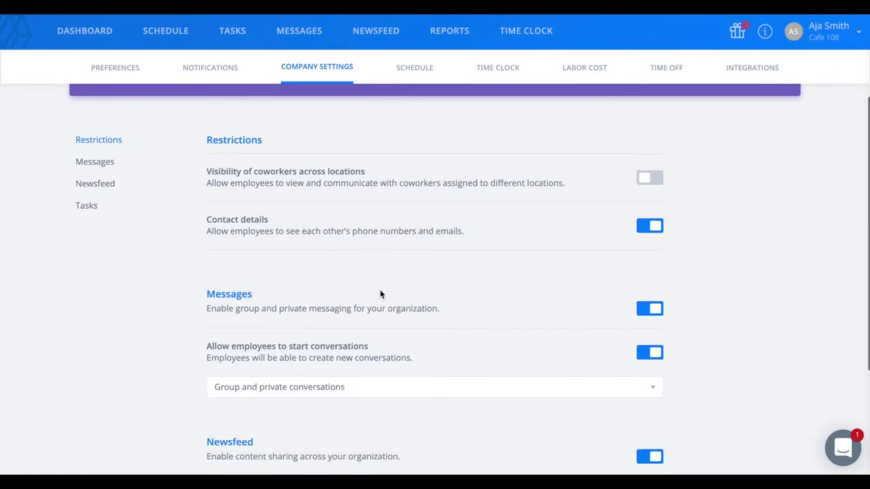
pyautogui.scroll(-3, 380, 294)
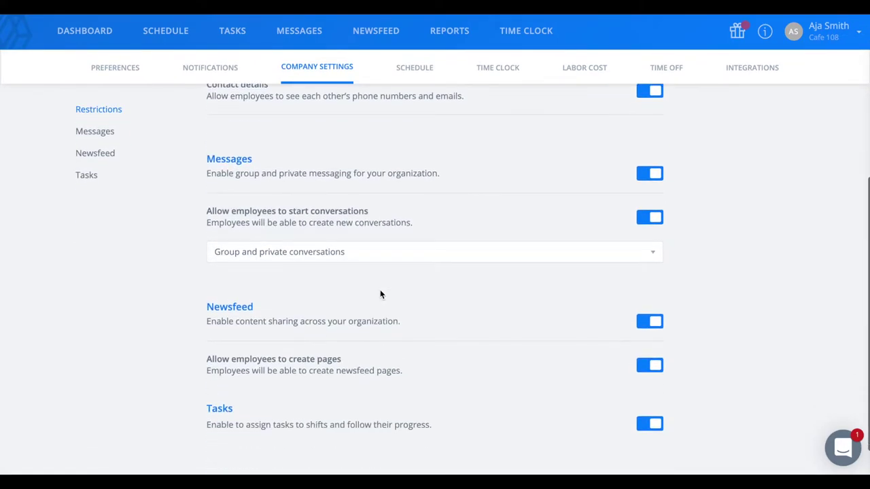
pyautogui.click(651, 219)
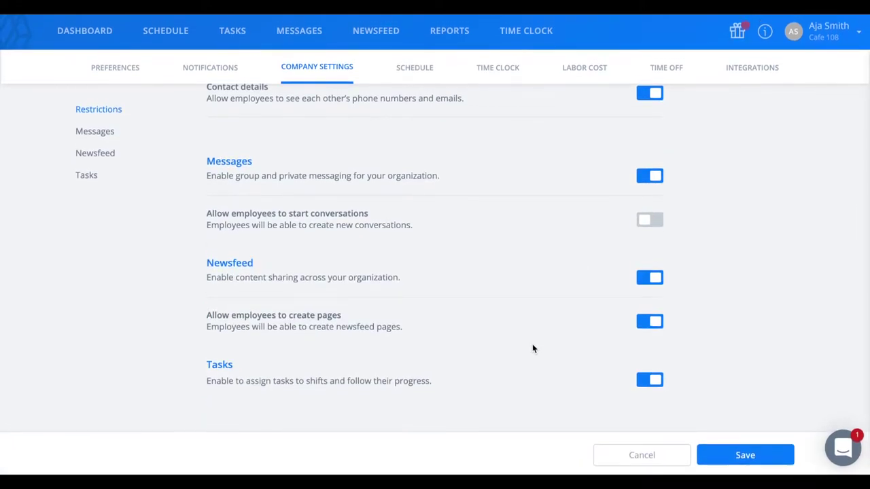
pyautogui.click(649, 321)
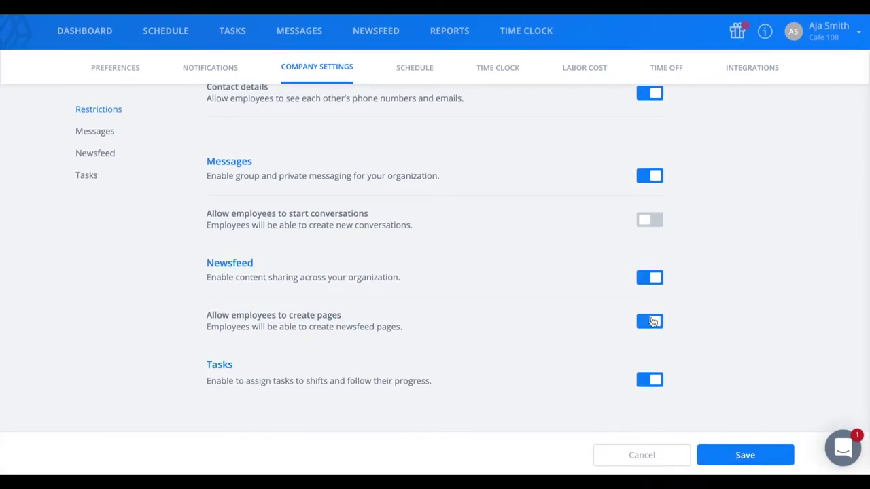
pyautogui.click(735, 451)
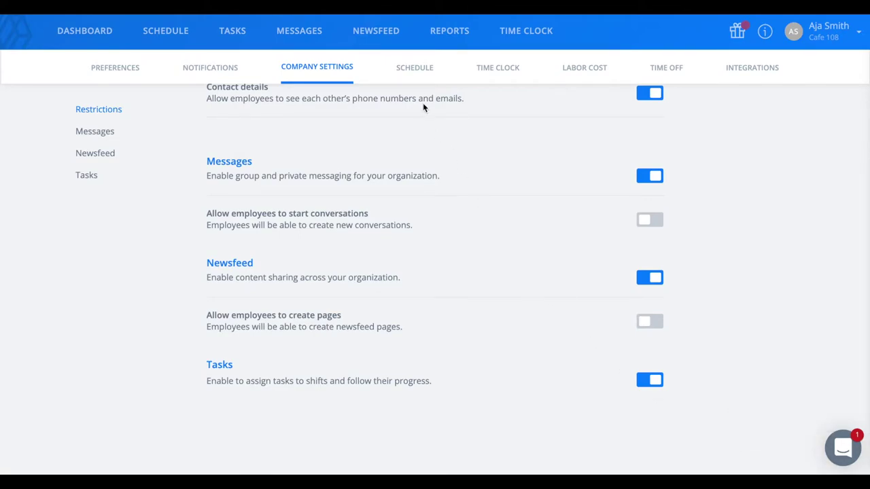
pyautogui.click(411, 68)
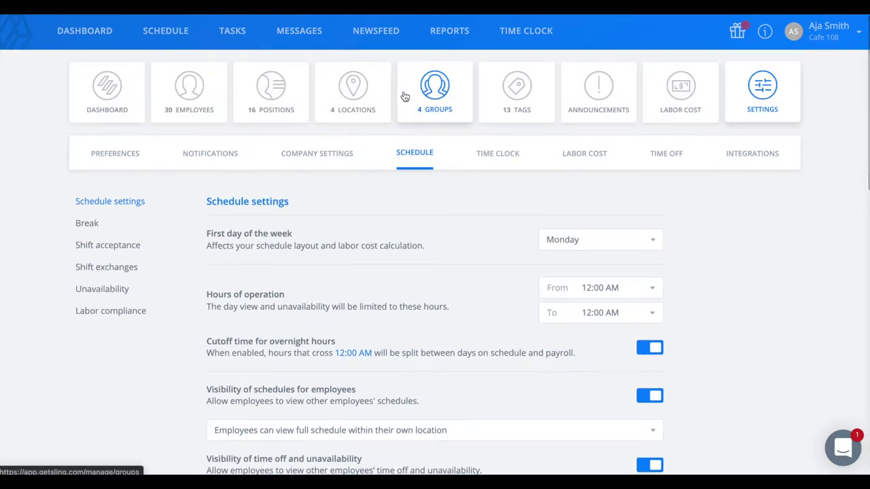
# Start the week on Sunday, show employees only their position's schedules, hide coworkers' time off, and save
pyautogui.click(578, 249)
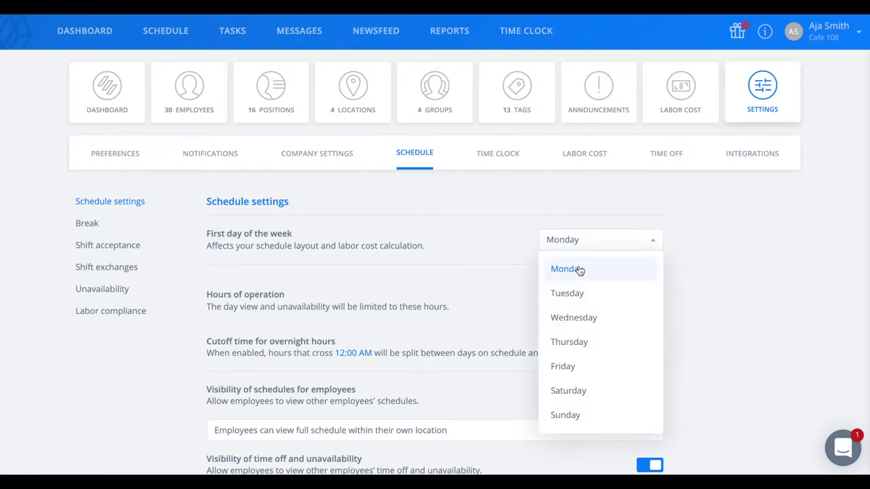
pyautogui.click(572, 413)
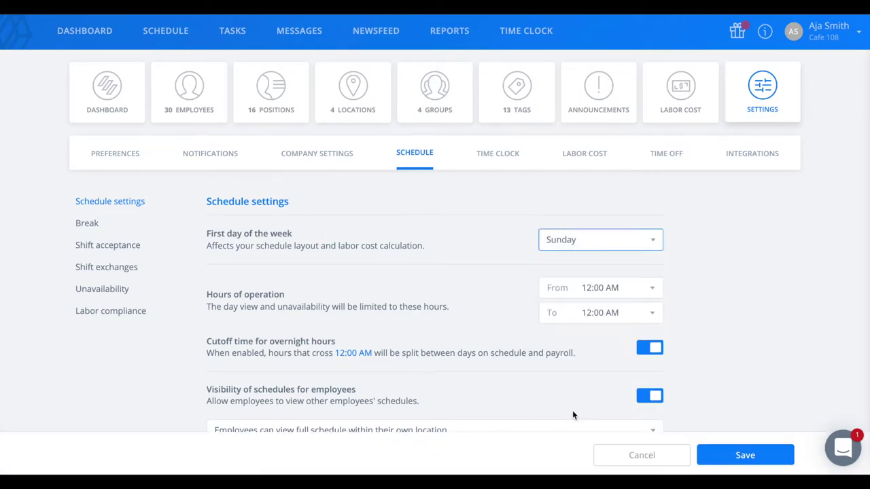
pyautogui.scroll(-3, 568, 411)
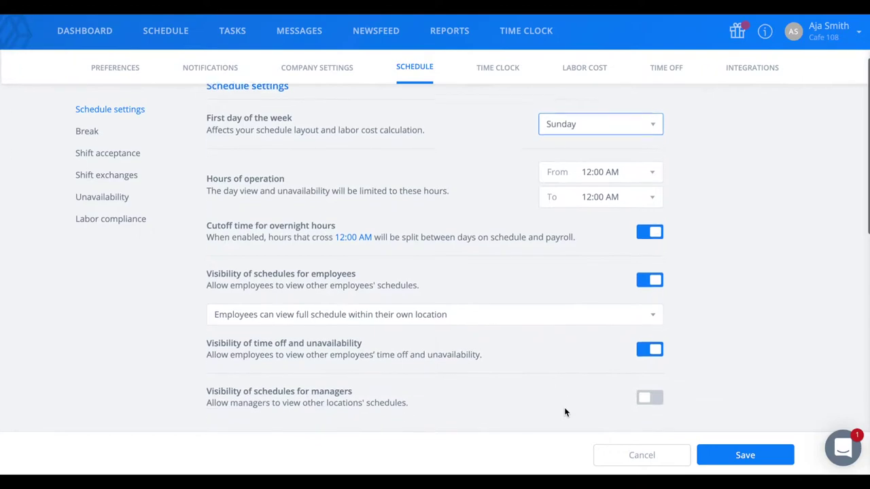
pyautogui.click(498, 315)
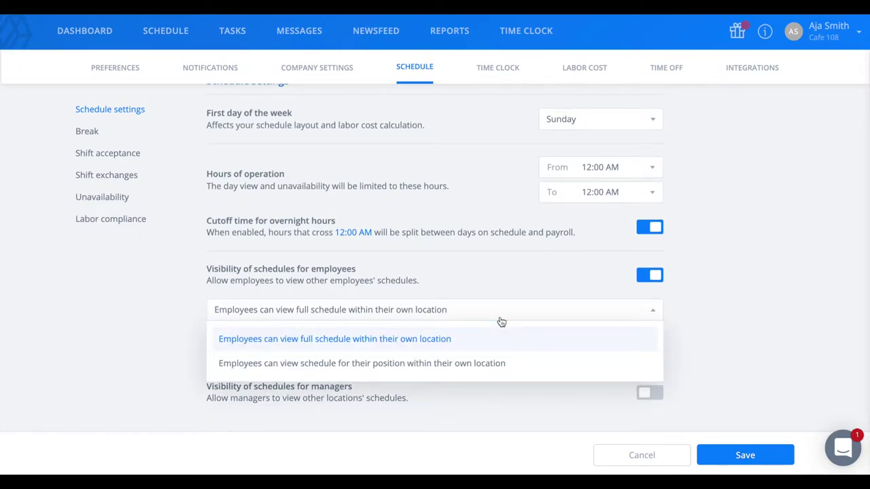
pyautogui.click(481, 362)
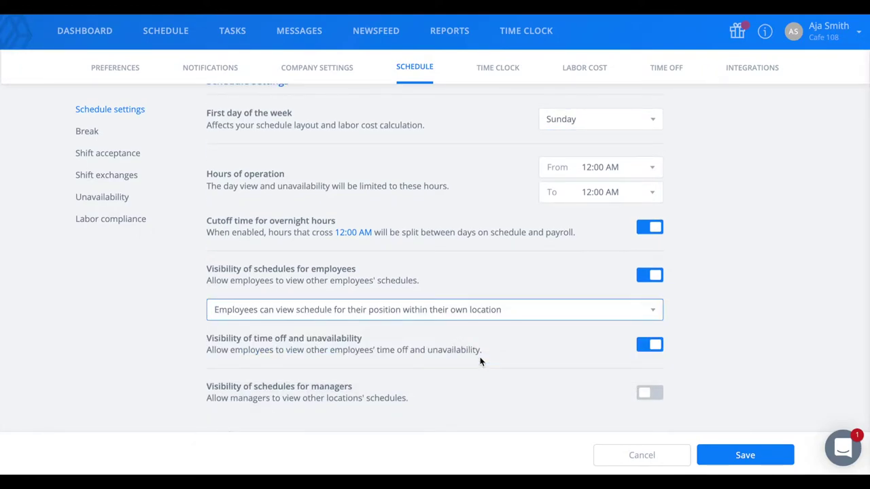
pyautogui.click(647, 346)
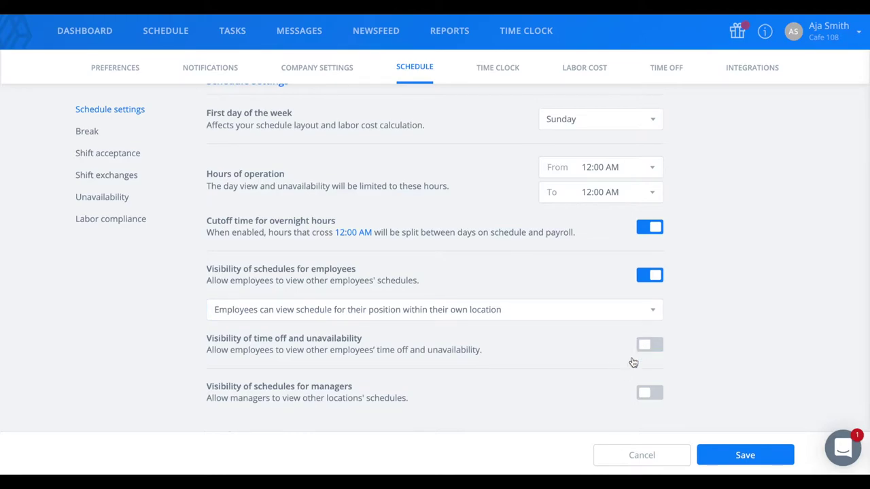
pyautogui.scroll(-3, 608, 387)
pyautogui.scroll(-5, 610, 389)
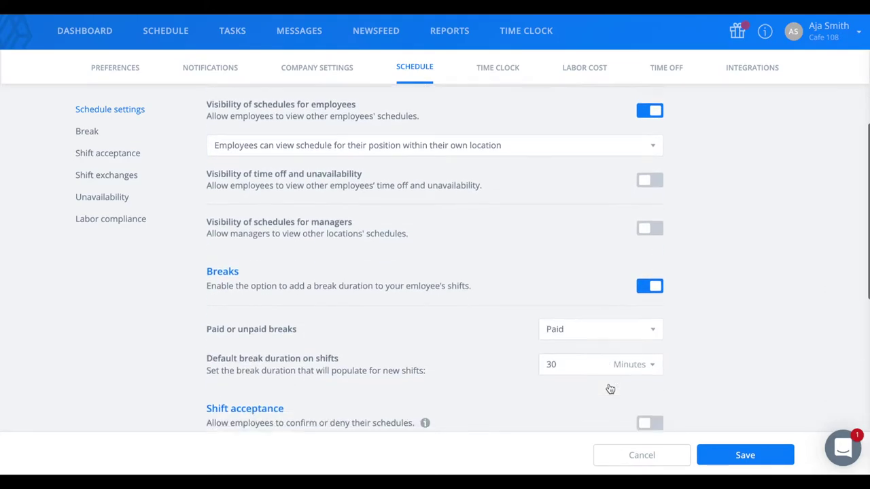
pyautogui.scroll(-7, 610, 389)
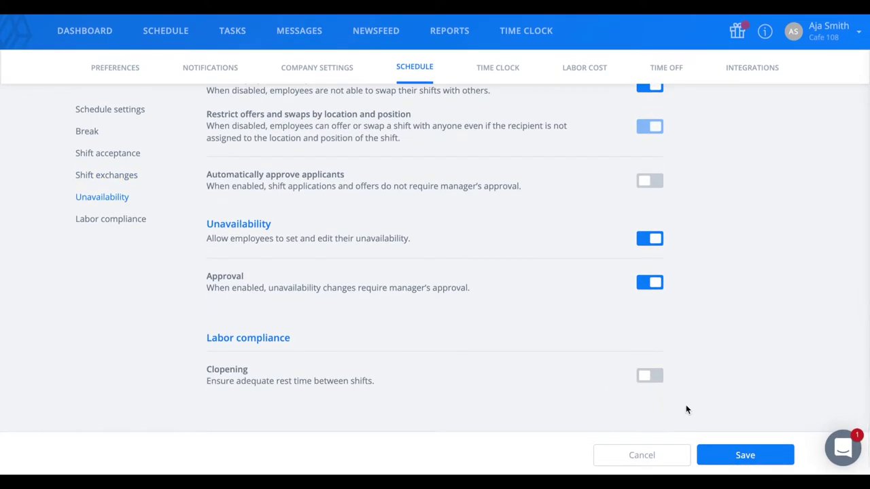
pyautogui.click(729, 460)
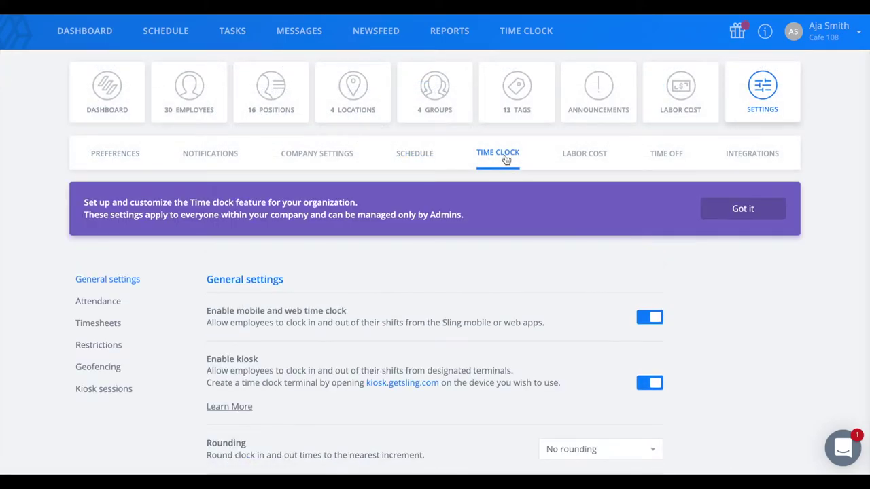
# Turn off kiosk clock-in and automatic clock out in the Time Clock settings
pyautogui.scroll(-3, 488, 245)
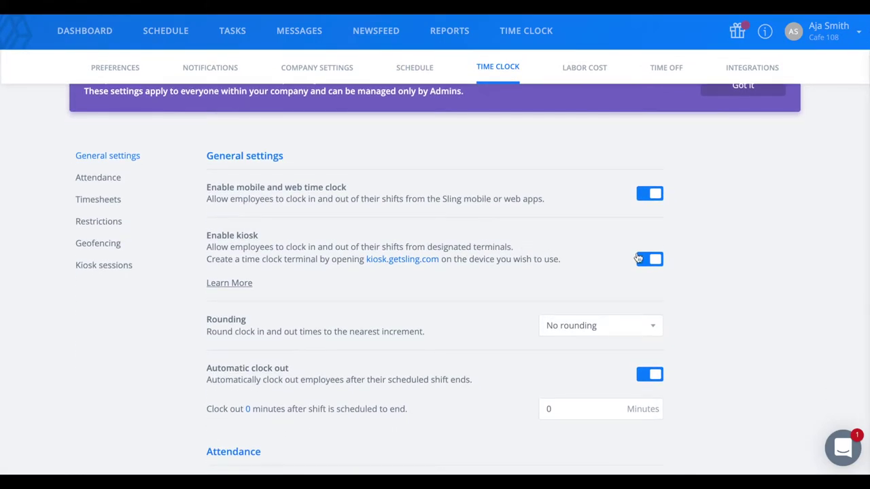
pyautogui.click(644, 258)
pyautogui.scroll(-2, 553, 353)
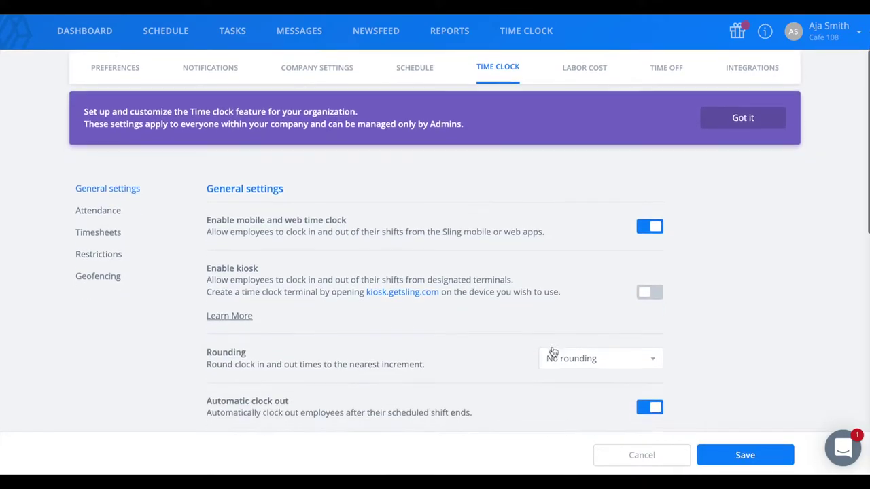
pyautogui.scroll(-3, 553, 353)
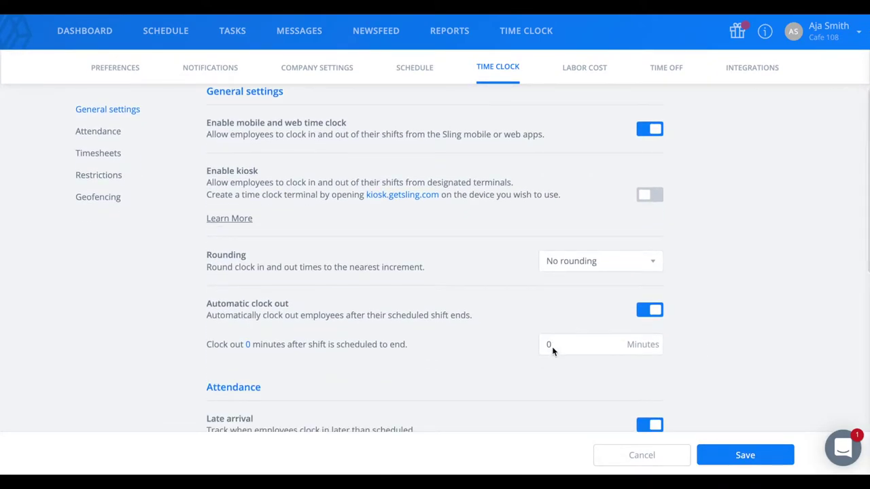
pyautogui.click(652, 312)
# Set late arrival to 15 minutes, enable geofencing, and save the time clock settings
pyautogui.scroll(-3, 588, 398)
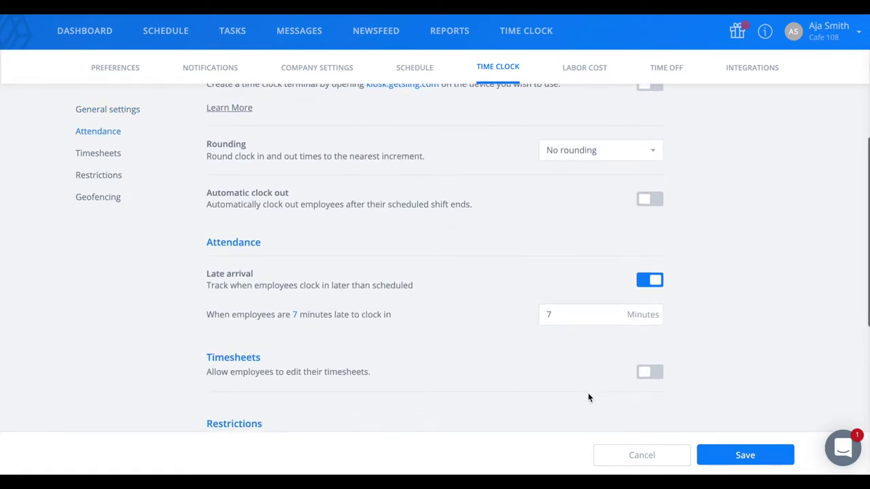
pyautogui.scroll(-1, 588, 397)
pyautogui.click(566, 273)
pyautogui.write('15')
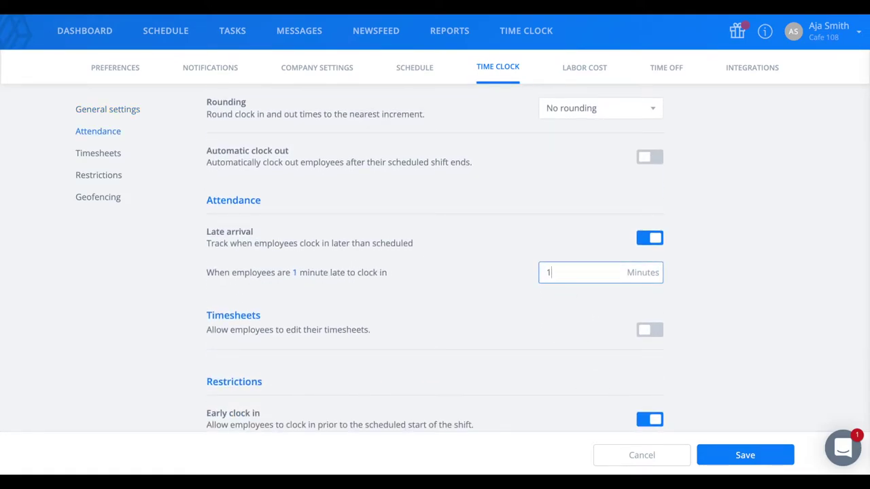
pyautogui.scroll(-6, 527, 322)
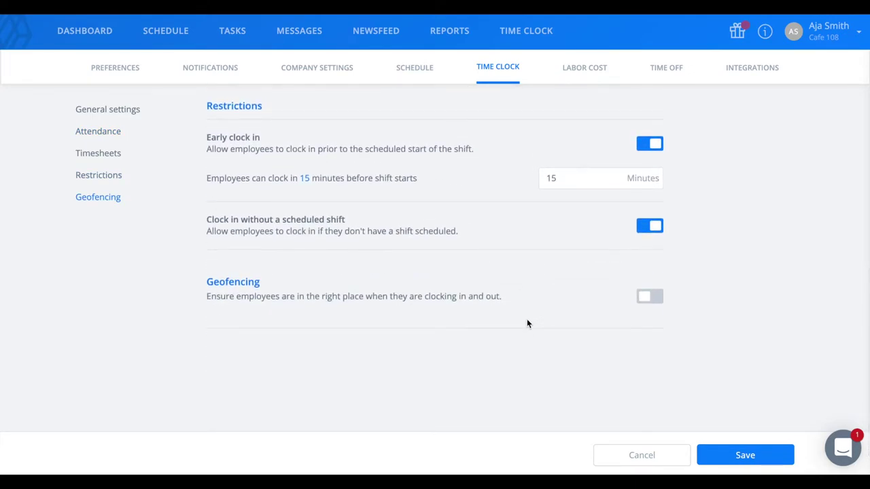
pyautogui.click(646, 301)
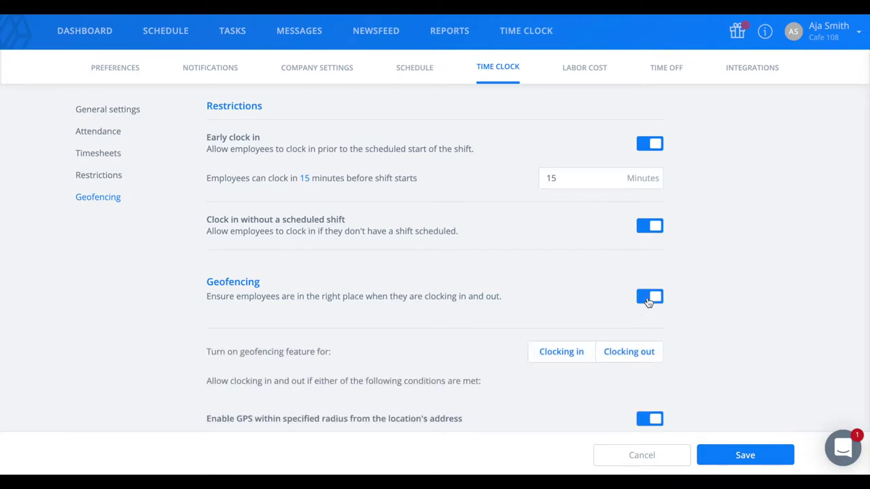
pyautogui.scroll(-3, 666, 348)
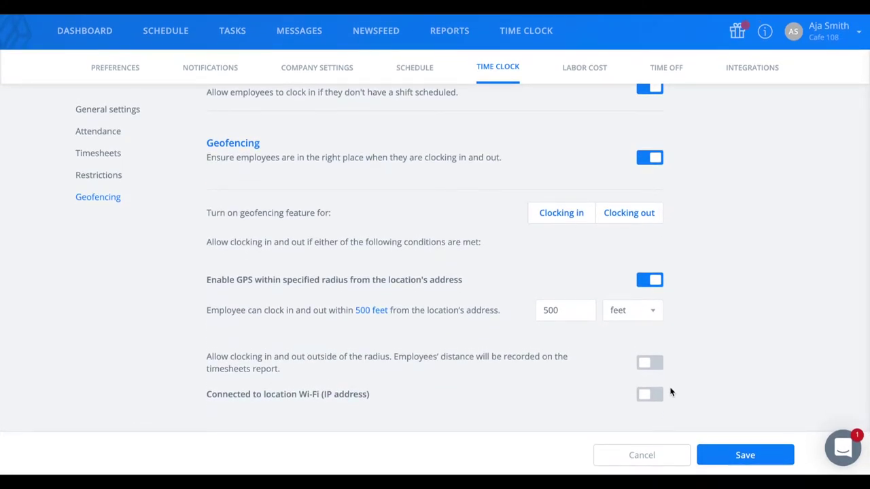
pyautogui.click(743, 457)
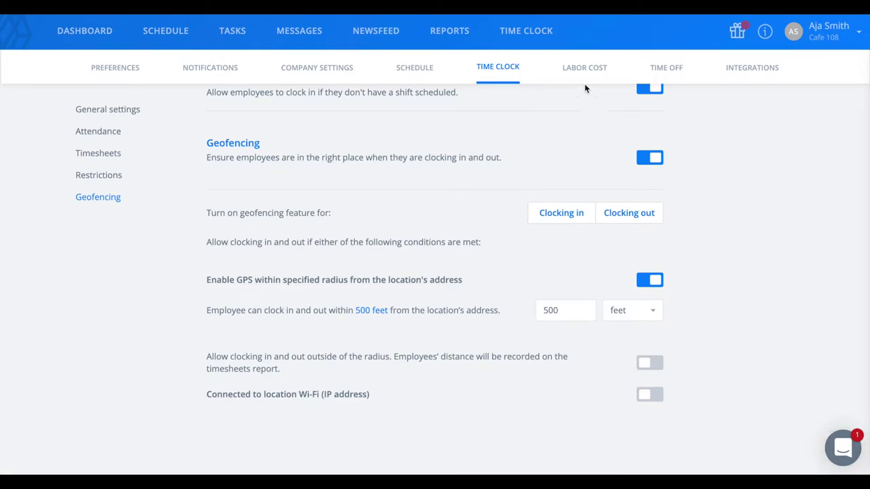
pyautogui.click(586, 67)
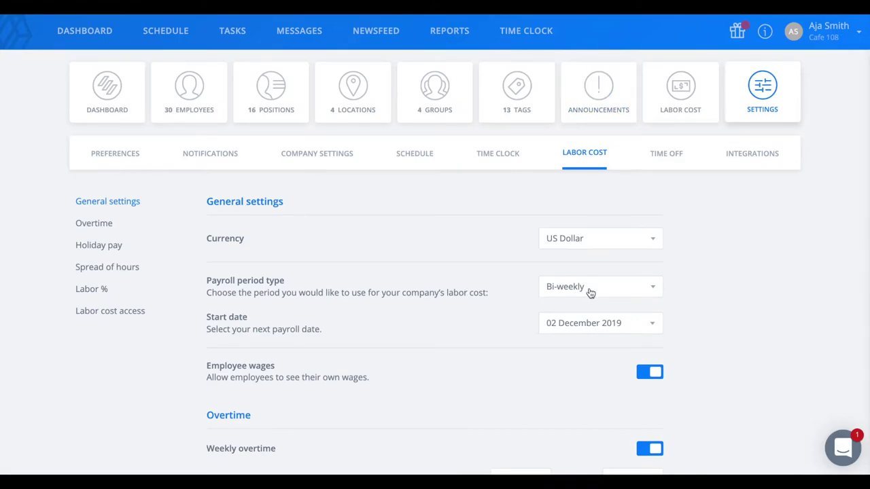
# Scroll through the labor cost settings for currency, payroll period, overtime and holiday pay
pyautogui.scroll(-3, 566, 396)
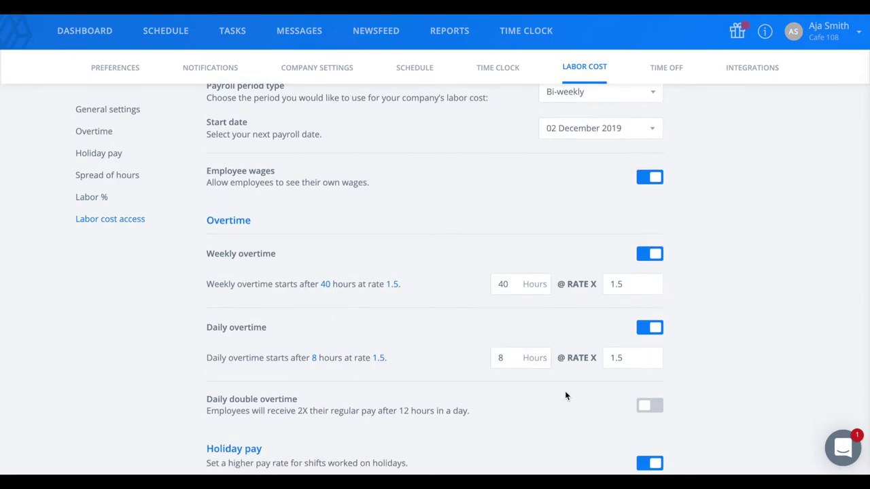
pyautogui.scroll(-3, 565, 396)
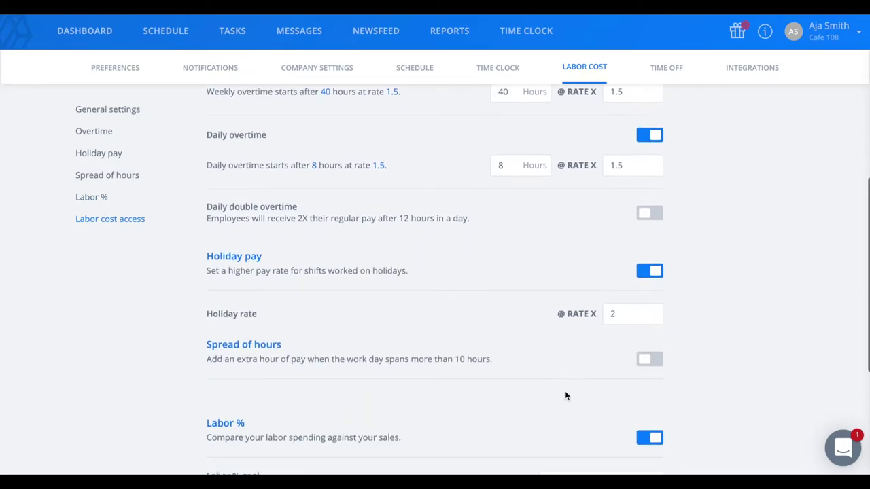
pyautogui.scroll(-2, 566, 396)
pyautogui.scroll(-2, 565, 395)
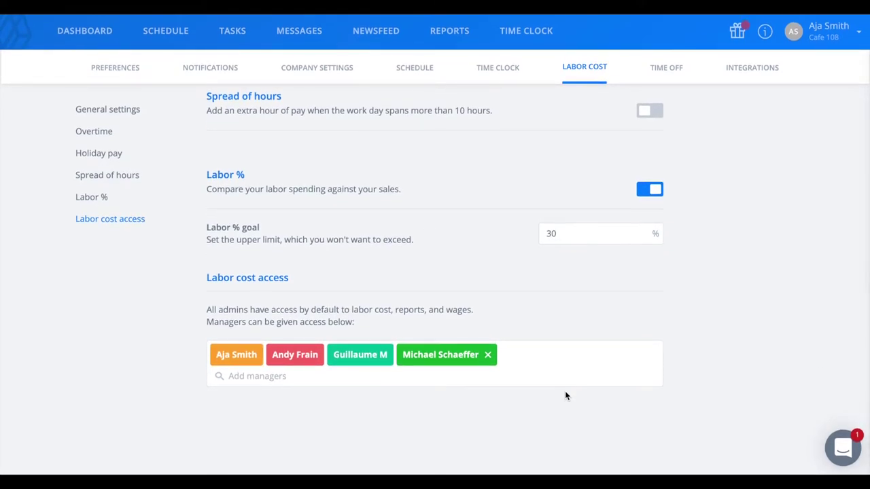
pyautogui.click(670, 72)
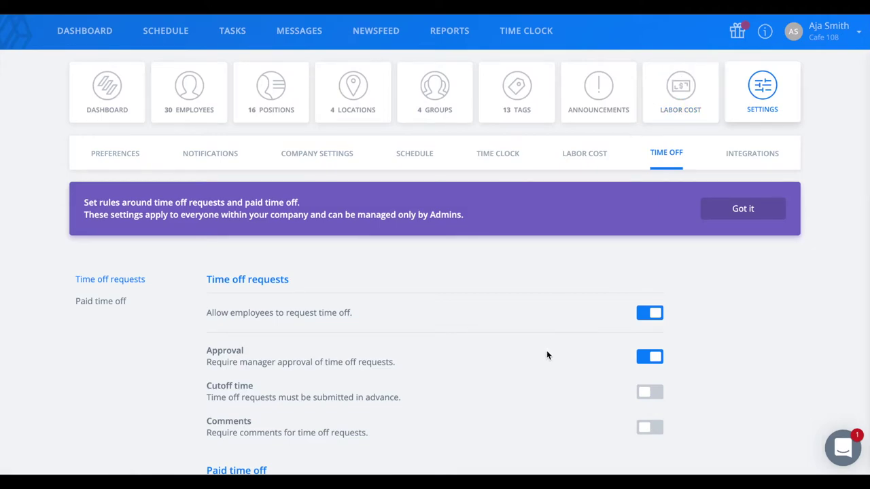
# Switch on the 14-day advance cutoff for time-off requests, review paid time off types, and save
pyautogui.scroll(-2, 548, 356)
pyautogui.click(651, 327)
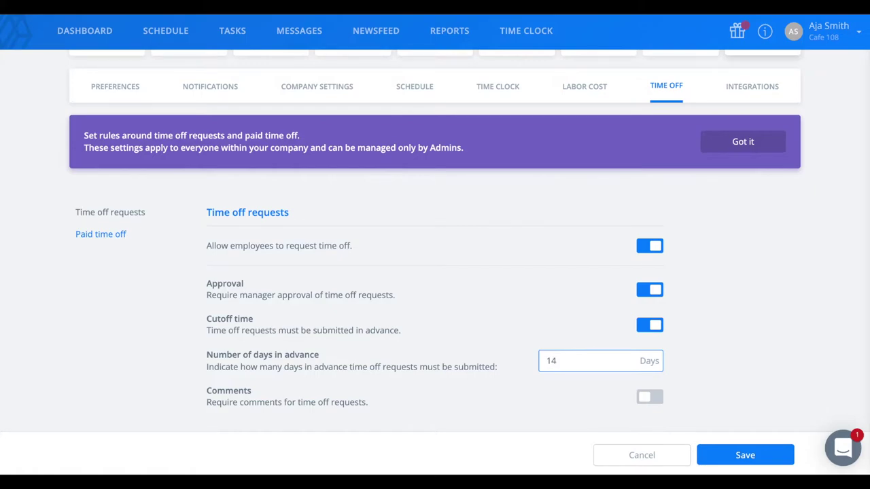
pyautogui.scroll(-3, 435, 258)
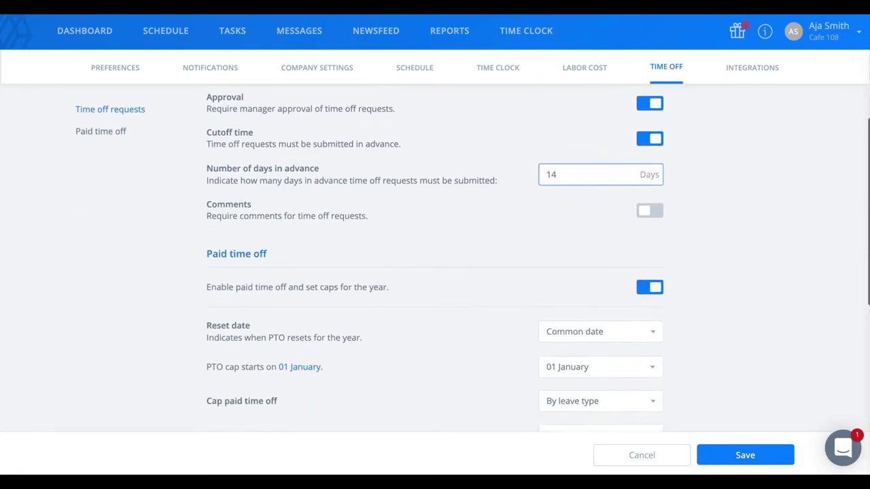
pyautogui.scroll(-3, 435, 258)
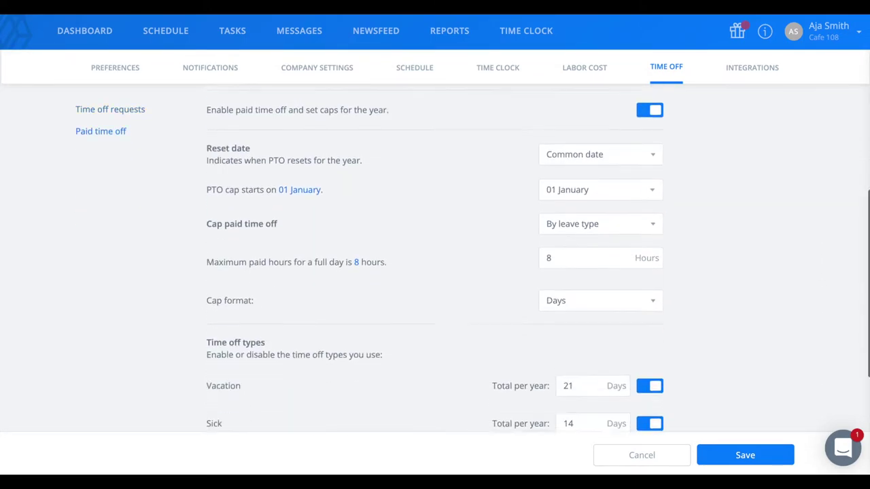
pyautogui.scroll(-4, 435, 258)
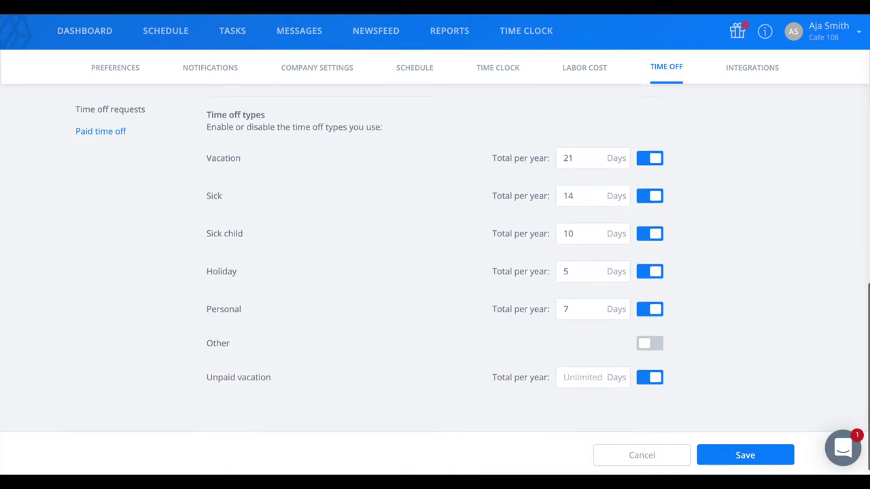
pyautogui.scroll(-1, 435, 258)
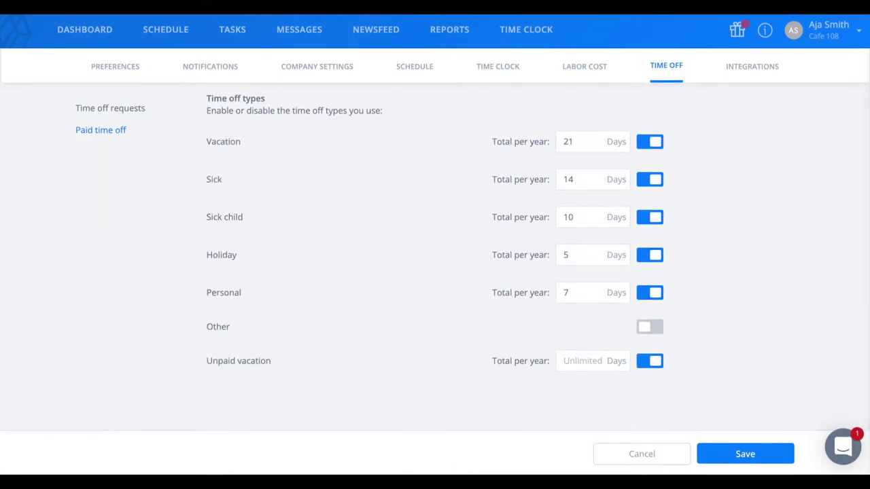
pyautogui.click(755, 457)
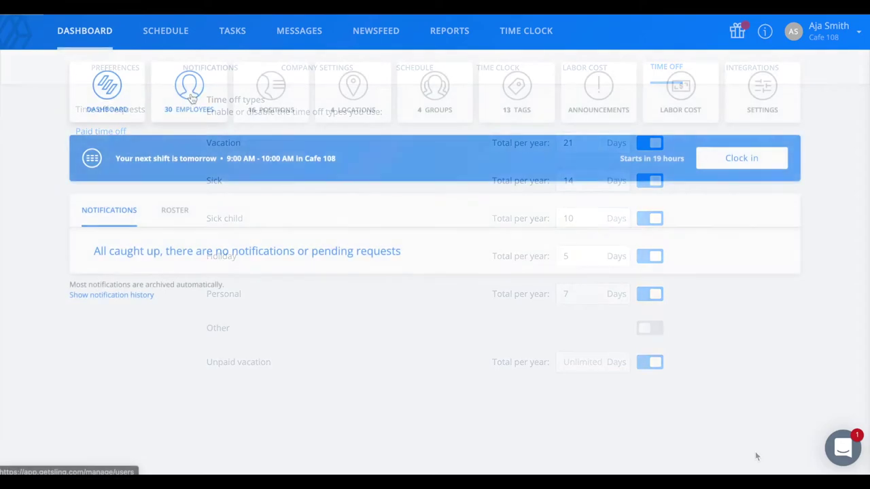
# Change one employee's time off caps to 14 Vacation, 7 Sick and 0 Personal days
pyautogui.click(192, 99)
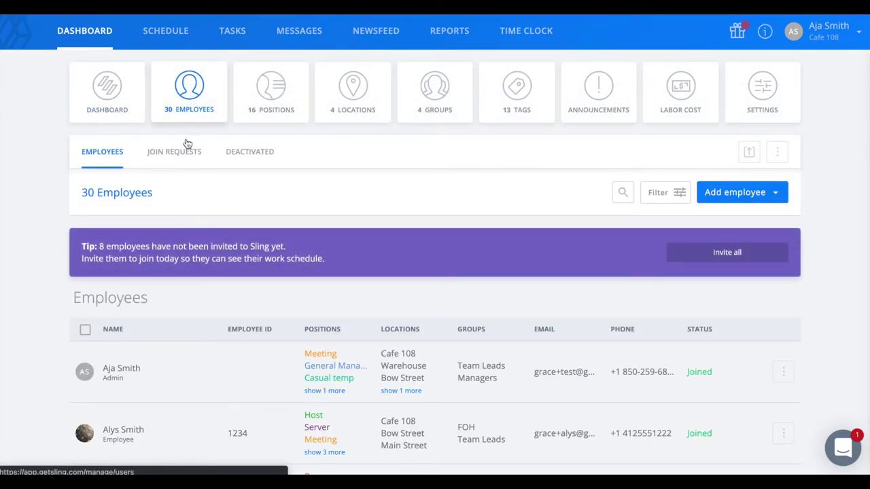
pyautogui.click(131, 435)
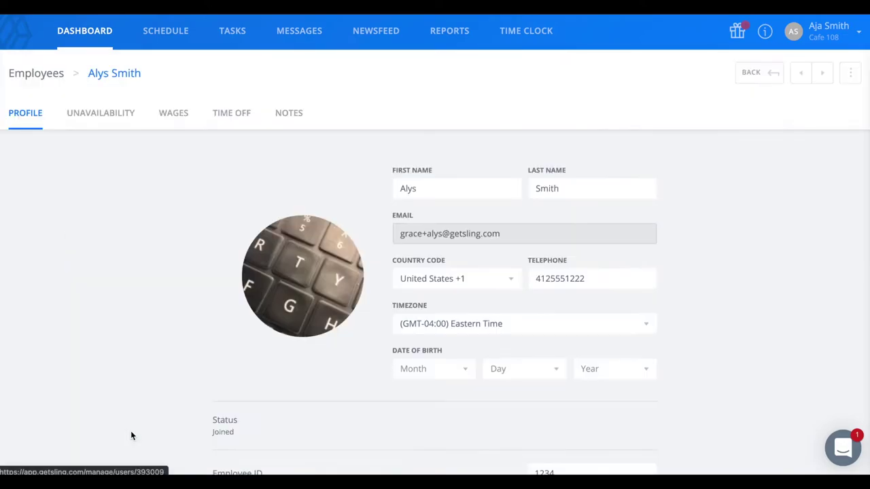
pyautogui.click(224, 121)
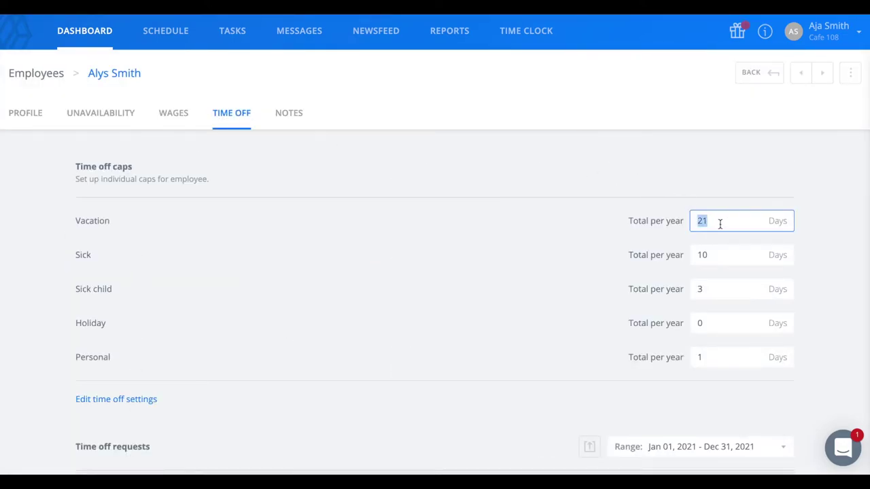
pyautogui.write('1')
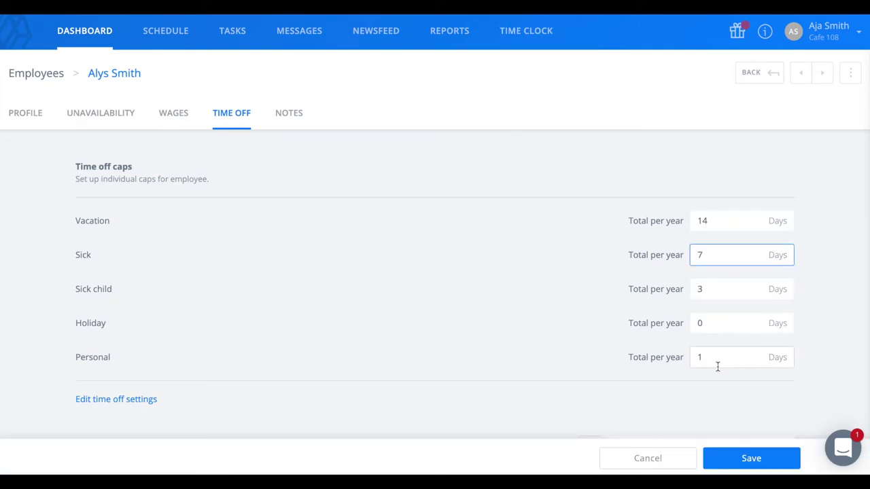
pyautogui.click(748, 461)
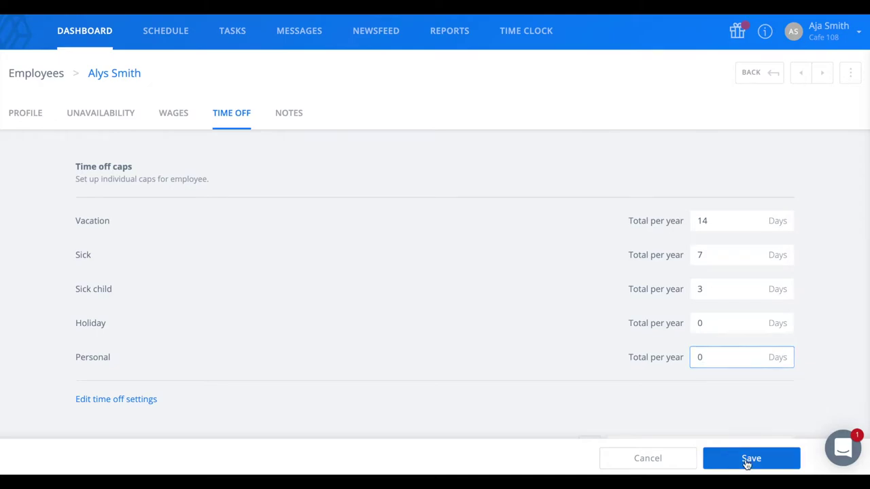
pyautogui.click(734, 155)
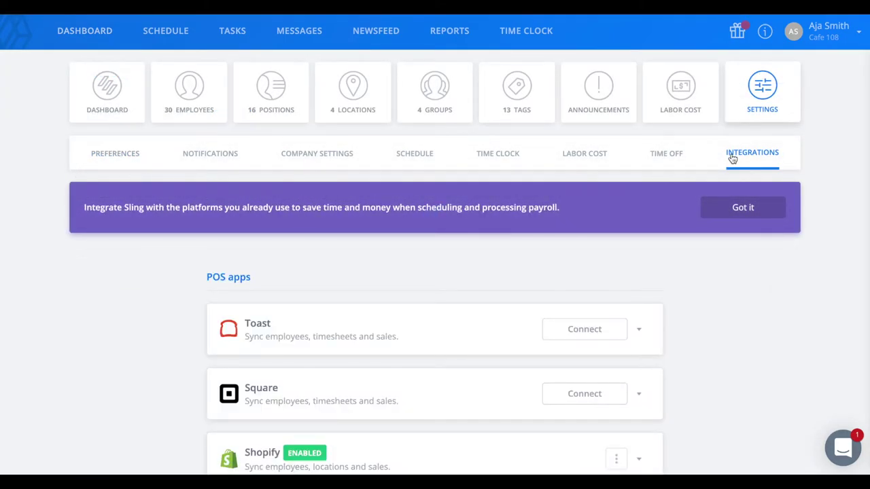
# Scroll through the POS and payroll integrations, then bring up the 26 Sep – 02 Oct schedule
pyautogui.scroll(-3, 547, 272)
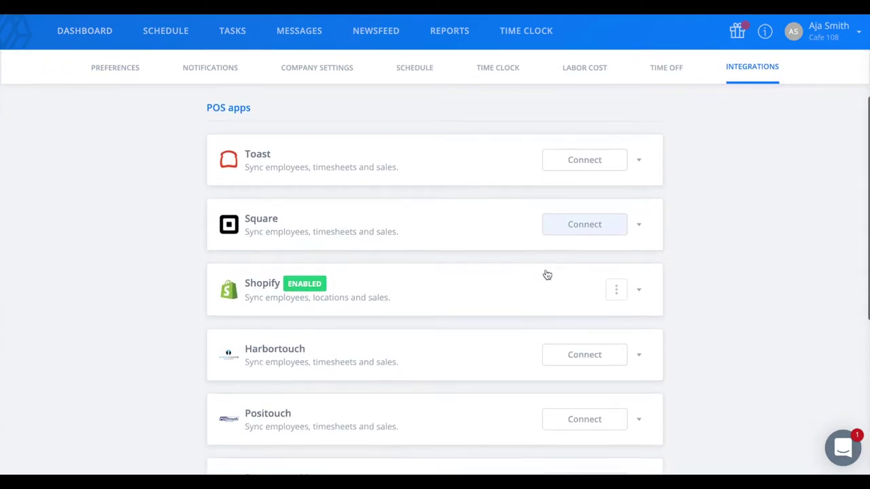
pyautogui.scroll(-4, 546, 270)
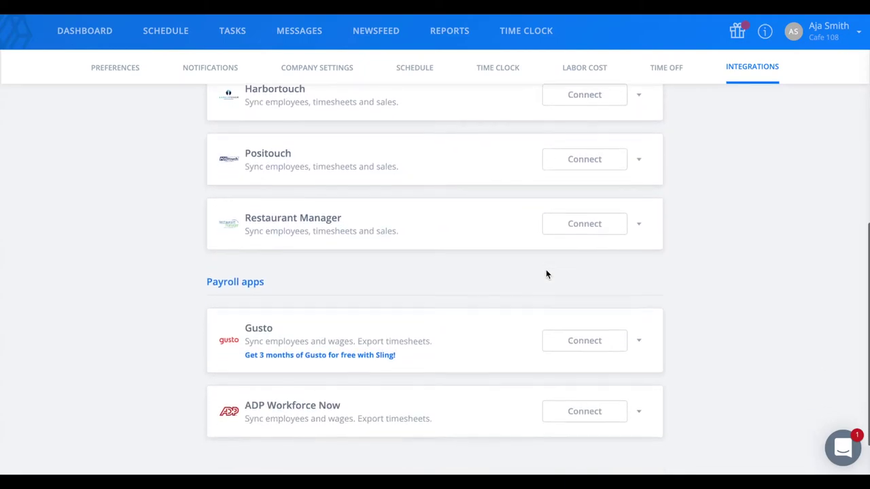
pyautogui.scroll(-1, 545, 272)
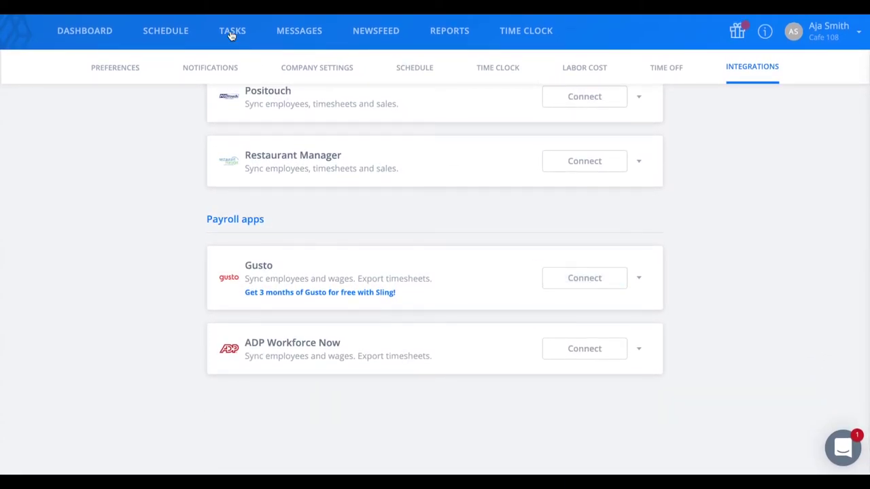
pyautogui.click(172, 33)
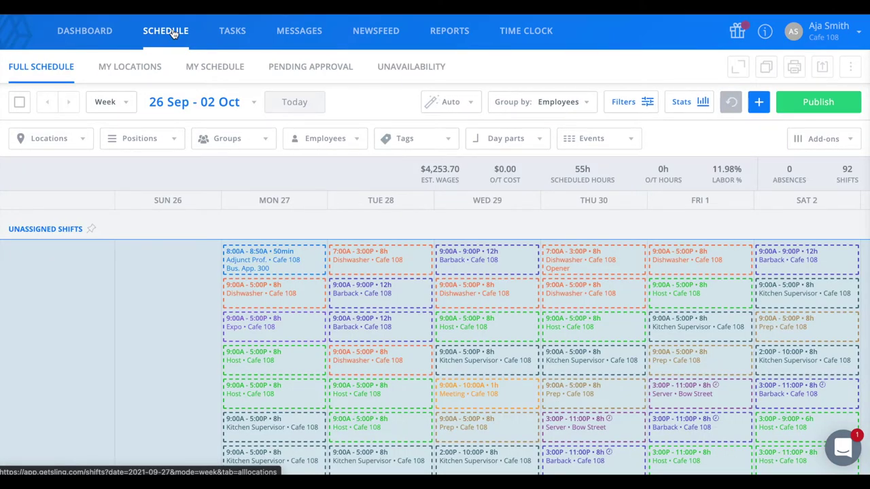
# Look through the My locations, My schedule and Pending sub-tabs, then return to Full Schedule
pyautogui.click(132, 68)
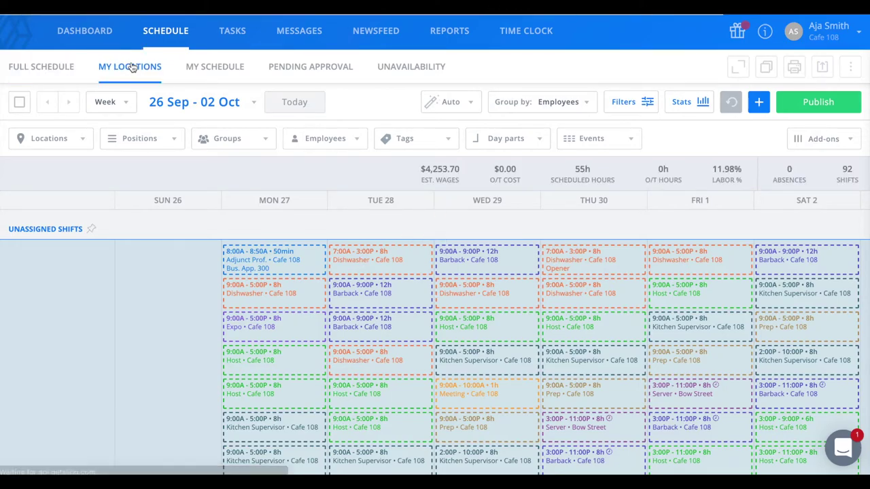
pyautogui.click(204, 71)
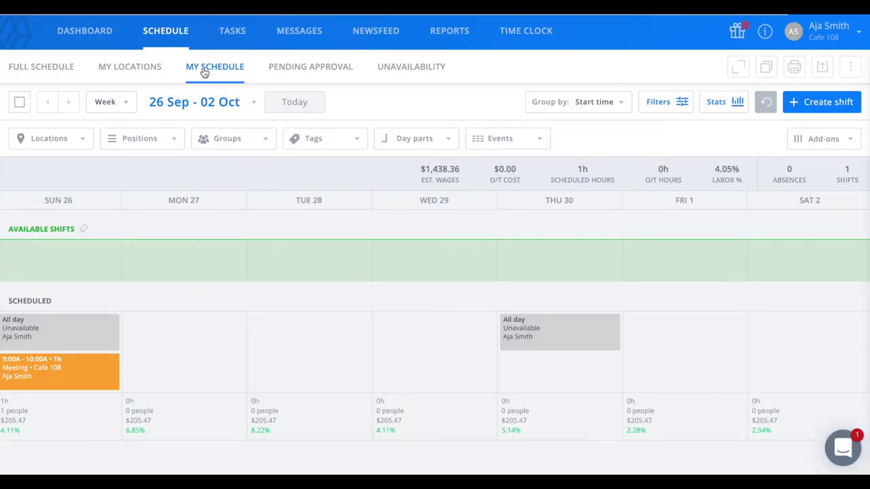
pyautogui.click(293, 75)
pyautogui.click(68, 73)
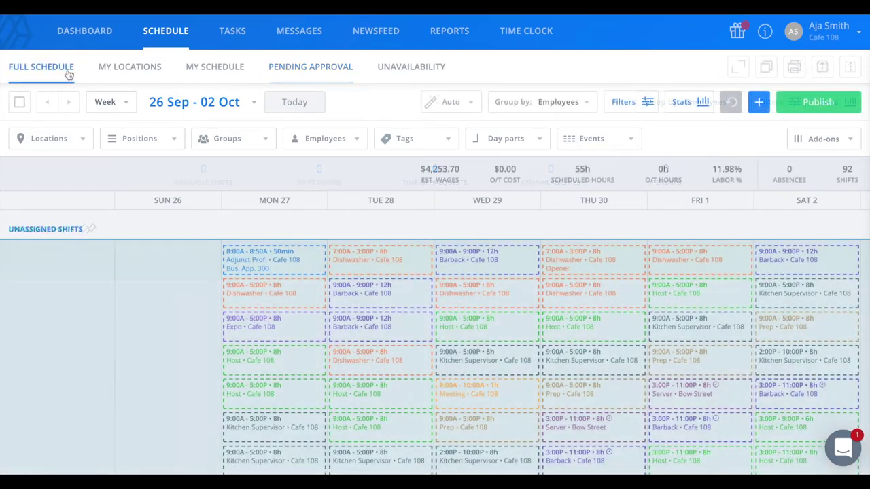
# Show the September schedule by Month, grouped by Employees, in calendar layout
pyautogui.click(131, 103)
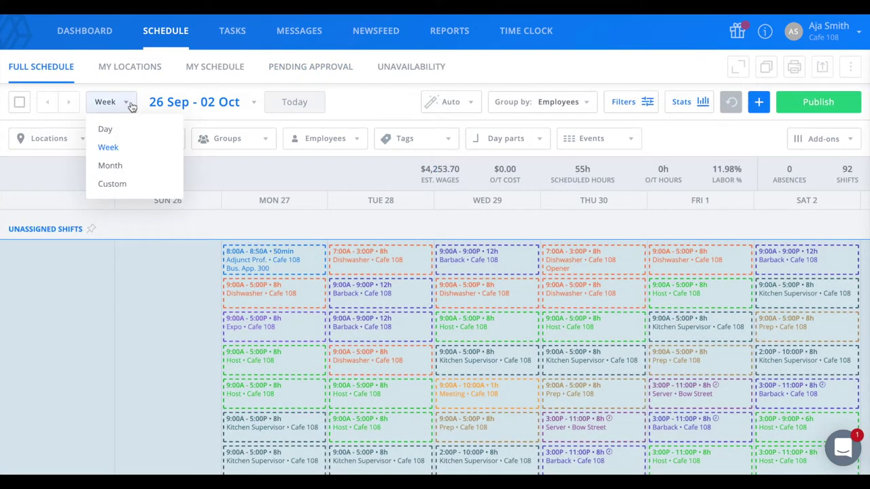
pyautogui.click(138, 172)
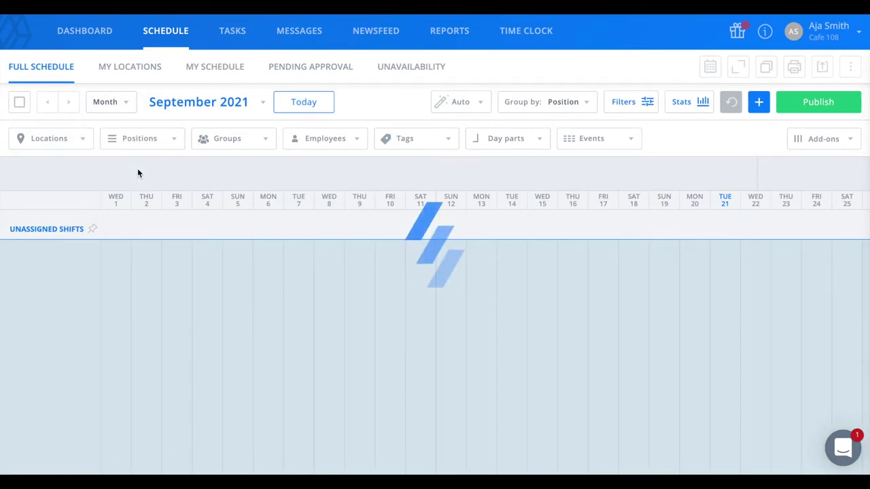
pyautogui.click(568, 104)
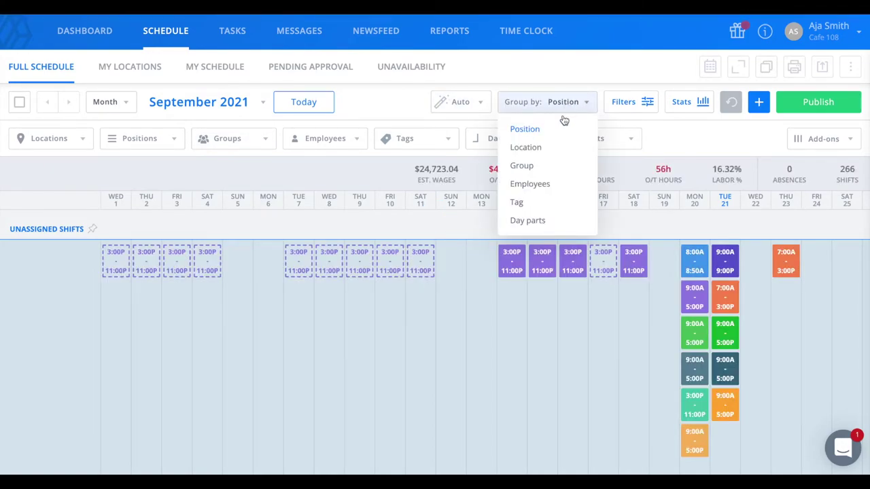
pyautogui.click(552, 190)
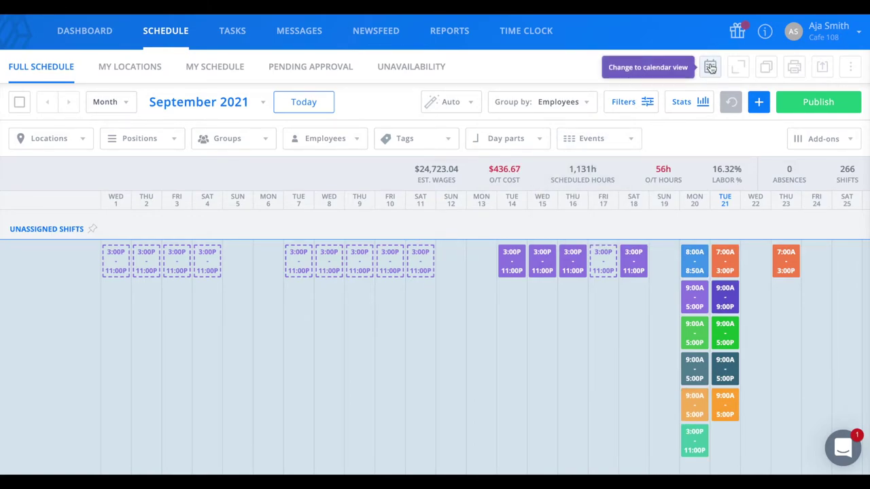
pyautogui.click(711, 68)
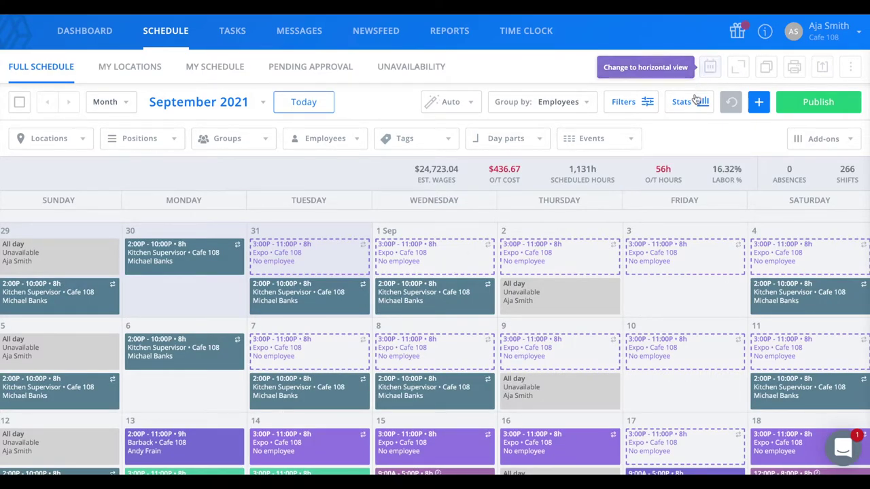
pyautogui.click(759, 104)
# Publish a 3:00 PM–11:00 PM Server shift on 21 September tagged Closer
pyautogui.click(360, 171)
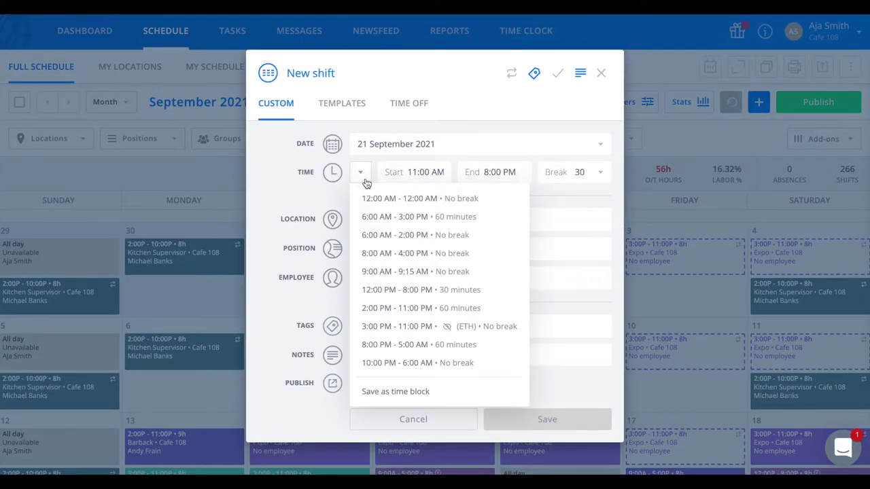
pyautogui.click(421, 227)
pyautogui.click(408, 248)
pyautogui.scroll(-3, 419, 415)
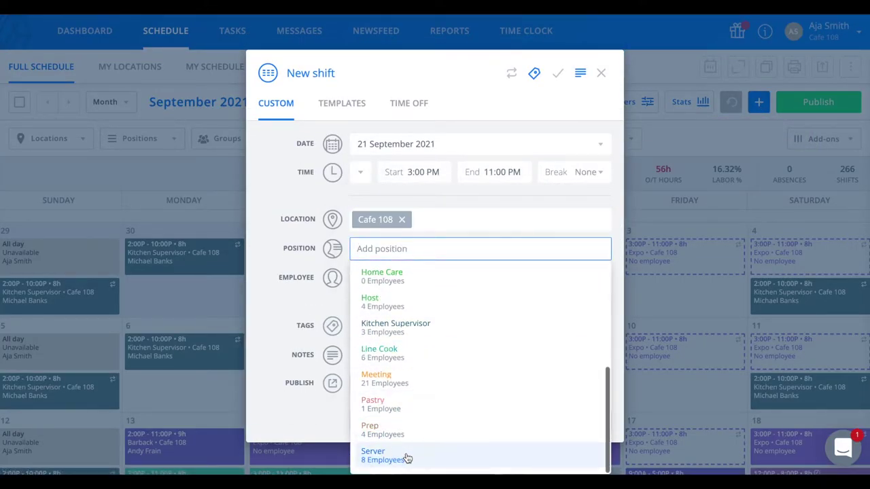
pyautogui.click(381, 452)
pyautogui.click(394, 326)
pyautogui.click(389, 395)
pyautogui.click(514, 430)
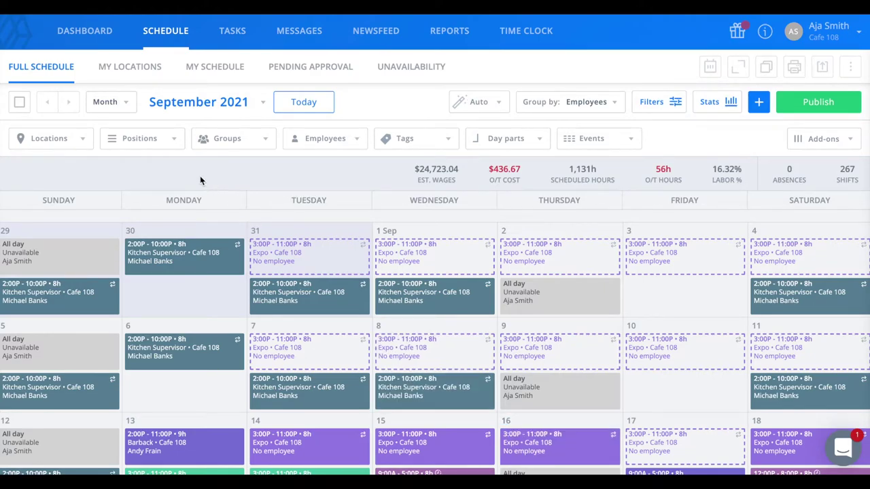
pyautogui.click(83, 144)
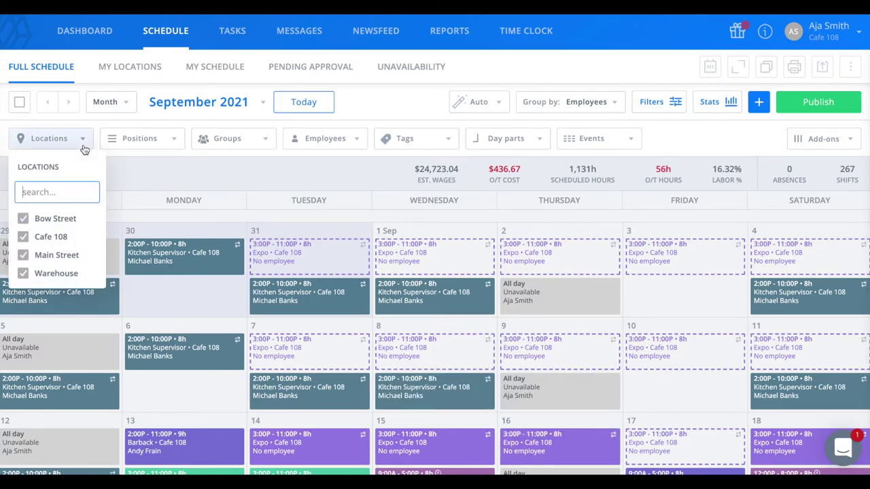
# Filter the 19–25 Sep week by Cafe 108, one employee, and scheduled shifts only
pyautogui.click(53, 237)
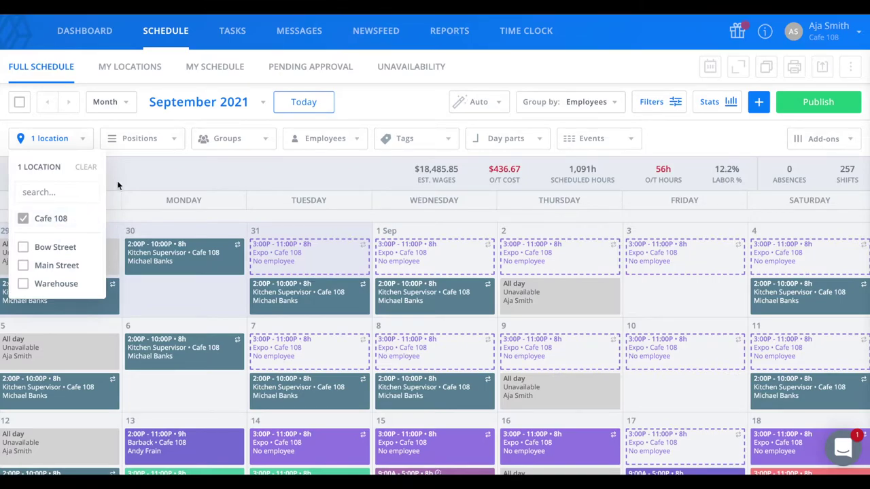
pyautogui.click(306, 138)
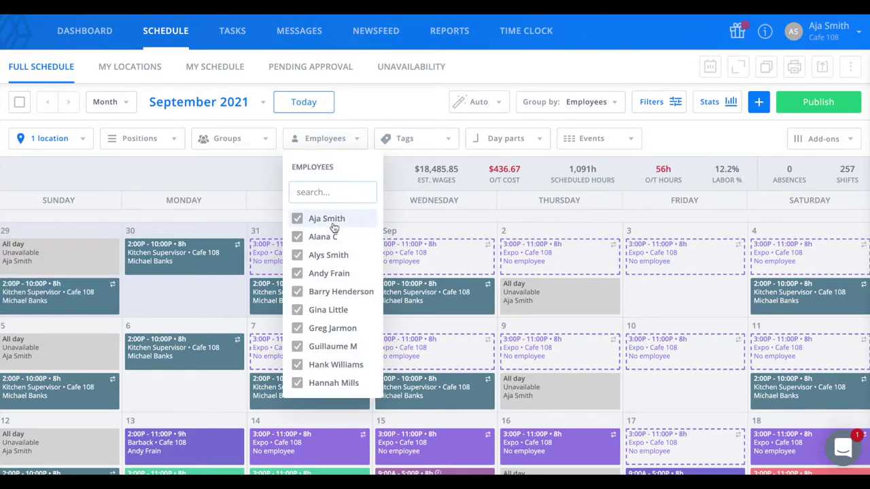
pyautogui.click(333, 228)
pyautogui.click(609, 140)
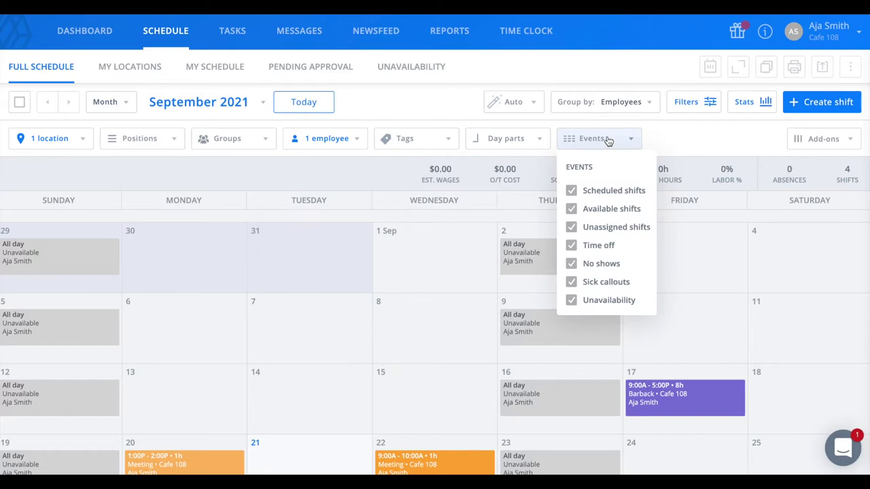
pyautogui.click(615, 191)
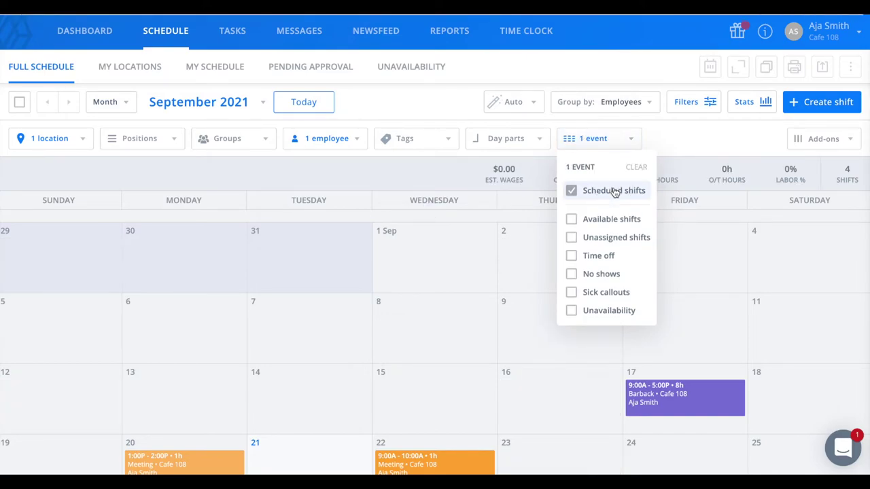
pyautogui.click(670, 143)
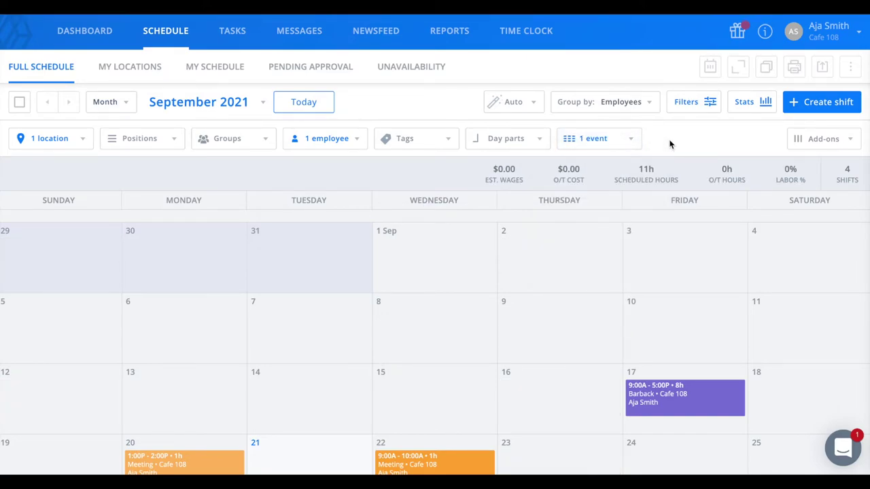
pyautogui.scroll(-1, 669, 143)
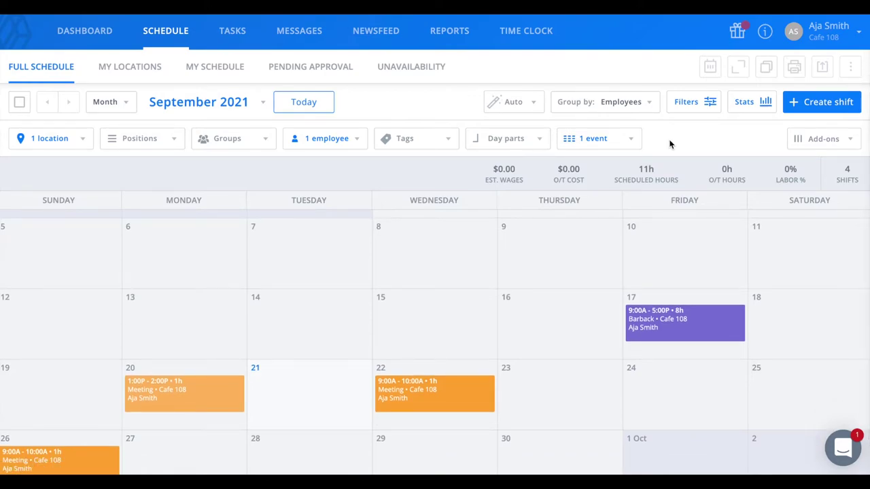
pyautogui.click(850, 68)
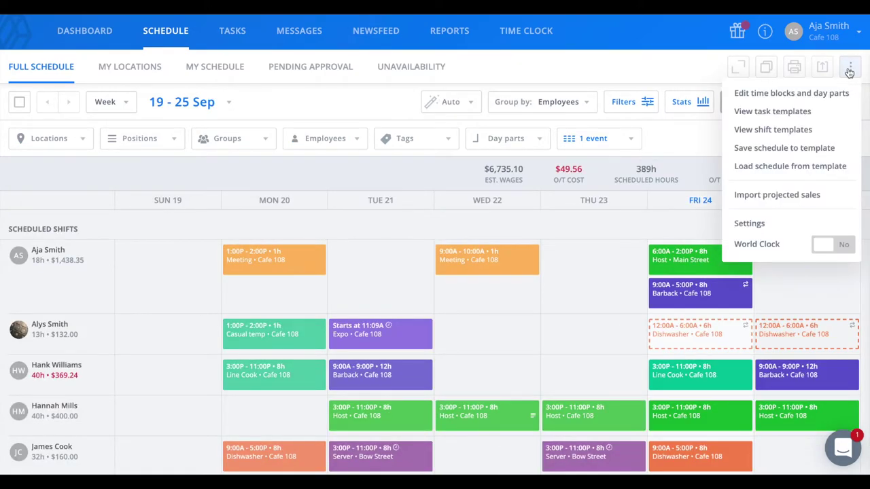
# Save the 19–25 Sep week as a schedule template named Fall break
pyautogui.click(789, 148)
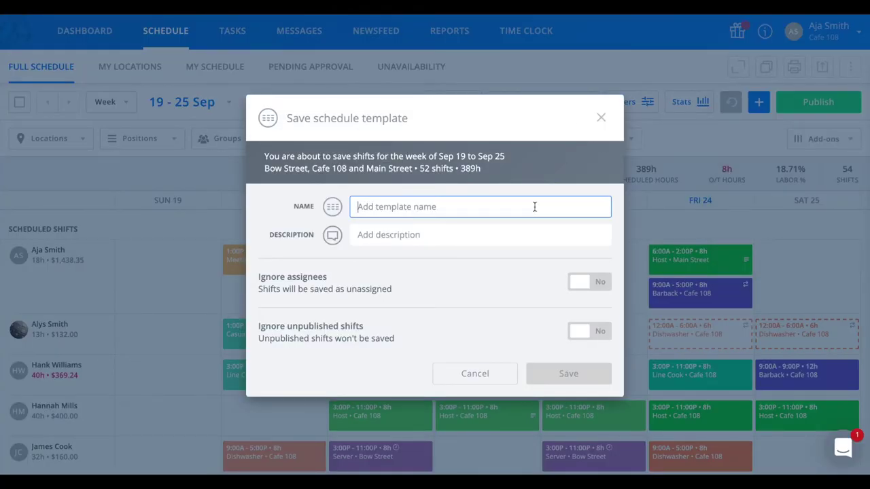
pyautogui.write('Fall break')
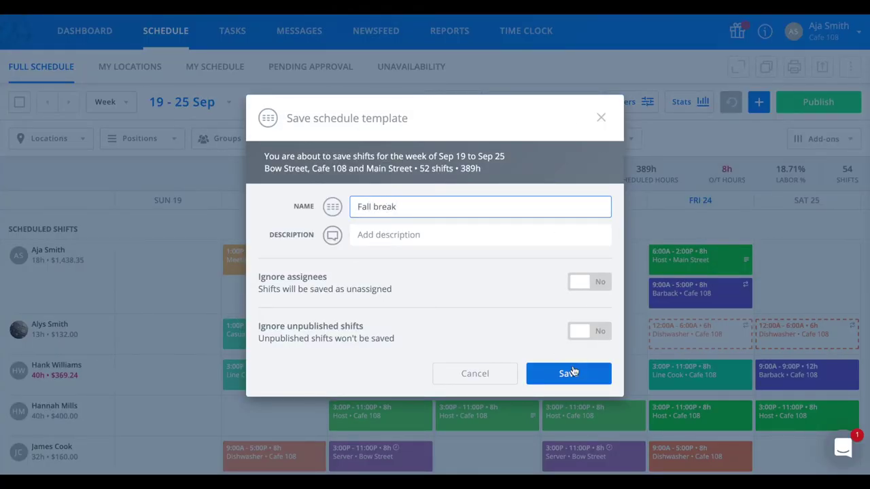
pyautogui.click(573, 373)
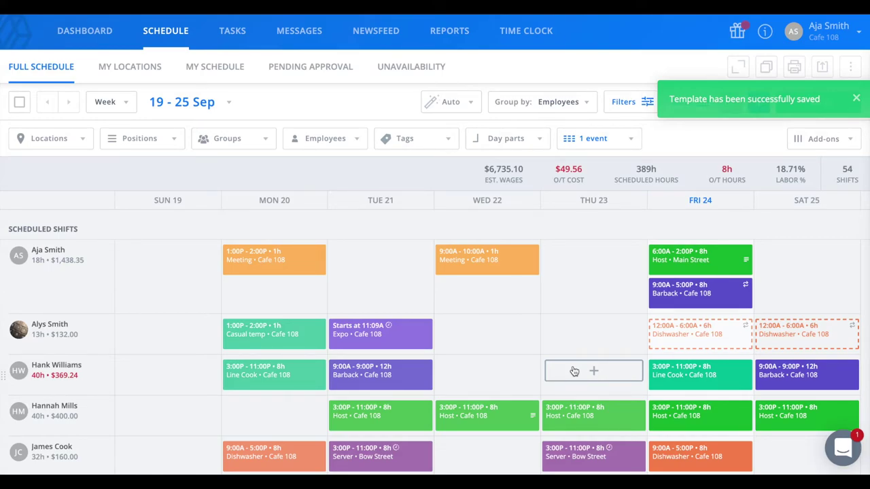
# Load the Fall break template into the 17–23 Oct week
pyautogui.click(190, 113)
pyautogui.click(285, 134)
pyautogui.click(248, 217)
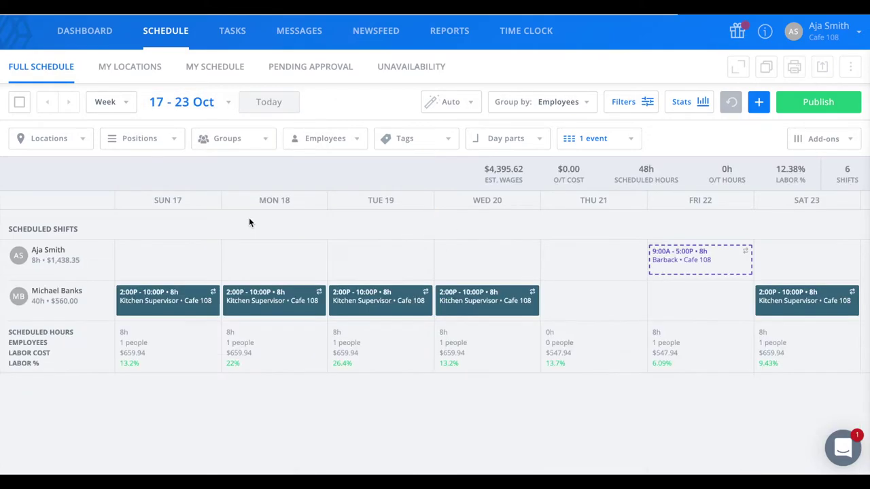
pyautogui.click(851, 66)
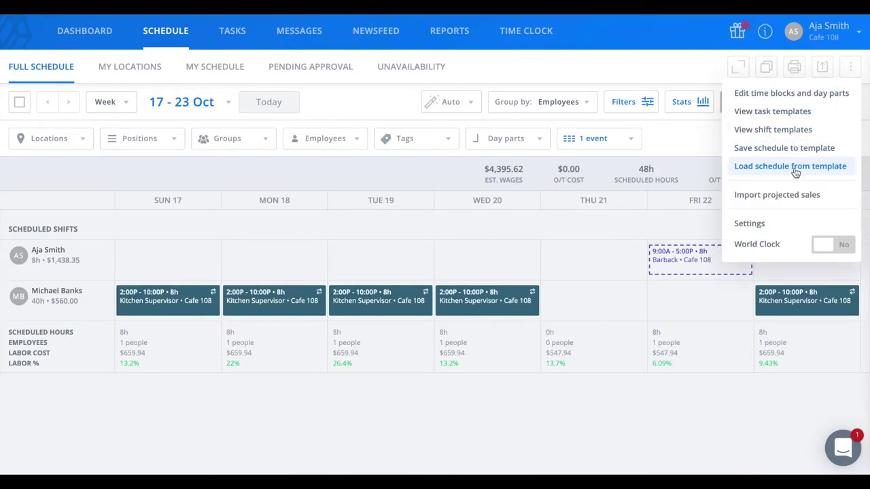
pyautogui.click(848, 168)
pyautogui.scroll(-5, 466, 269)
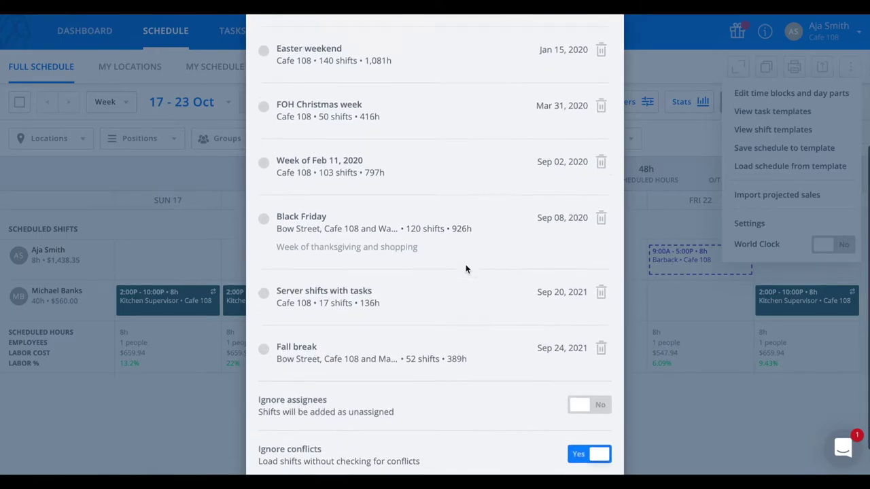
pyautogui.click(264, 322)
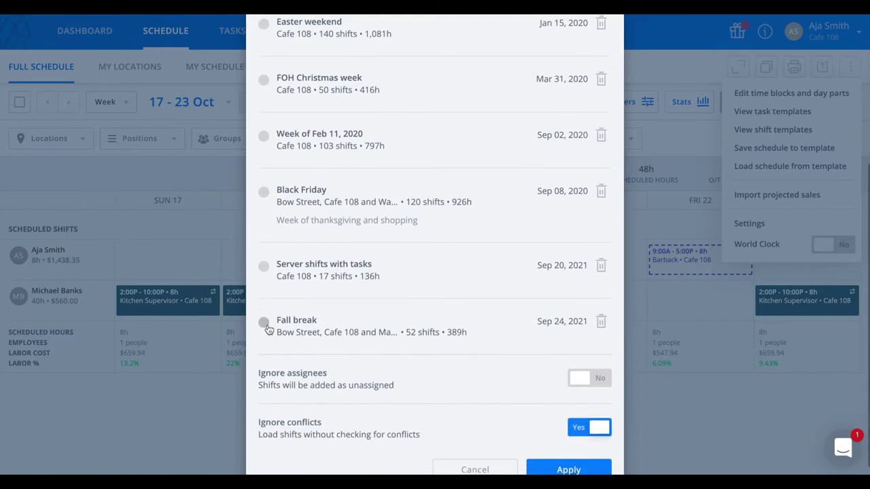
pyautogui.click(537, 468)
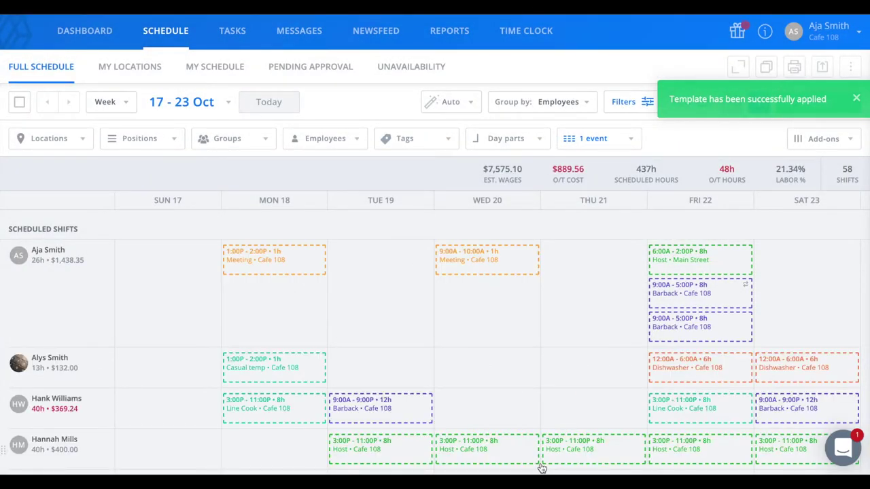
# Drop an Early Shift template on Wed 20 and paste Server shifts onto Mon 18 and Thu 21
pyautogui.click(852, 70)
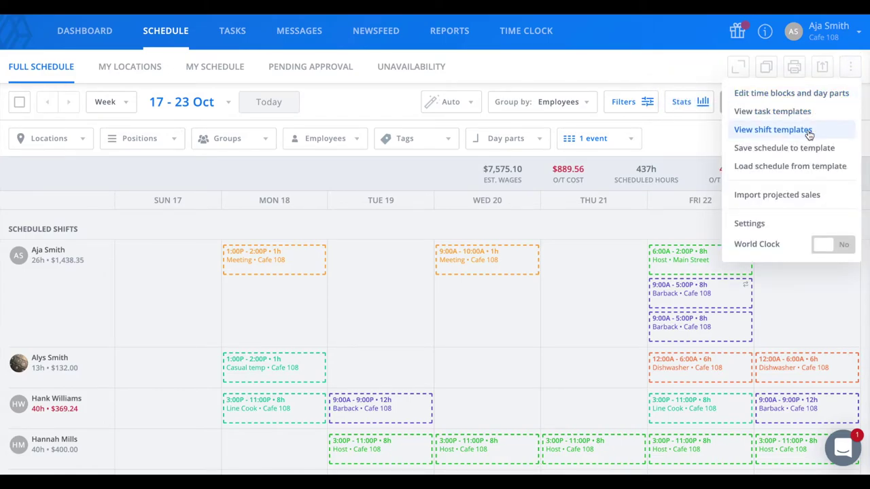
pyautogui.click(808, 132)
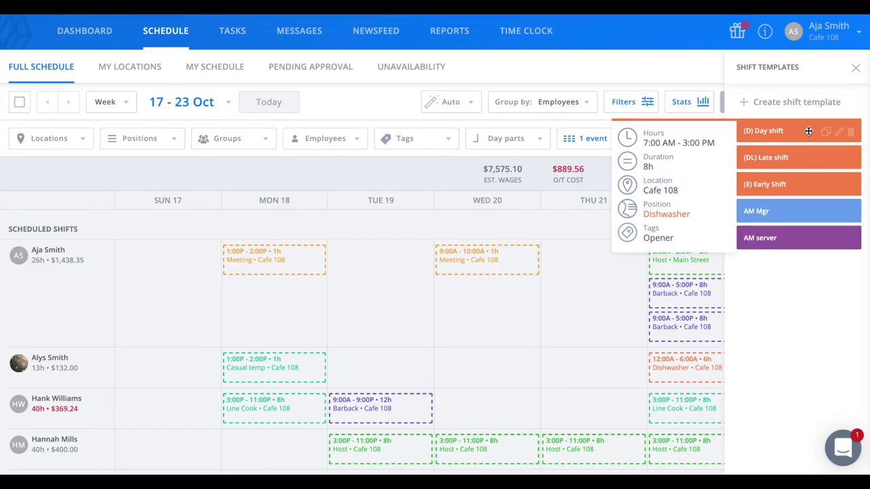
pyautogui.moveTo(791, 184)
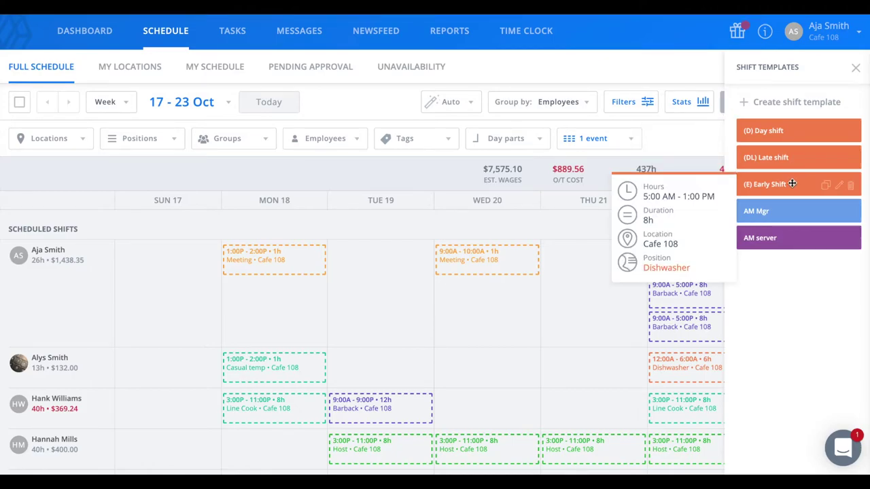
pyautogui.moveTo(707, 235)
pyautogui.mouseDown()
pyautogui.moveTo(515, 369)
pyautogui.moveTo(499, 371)
pyautogui.mouseUp()
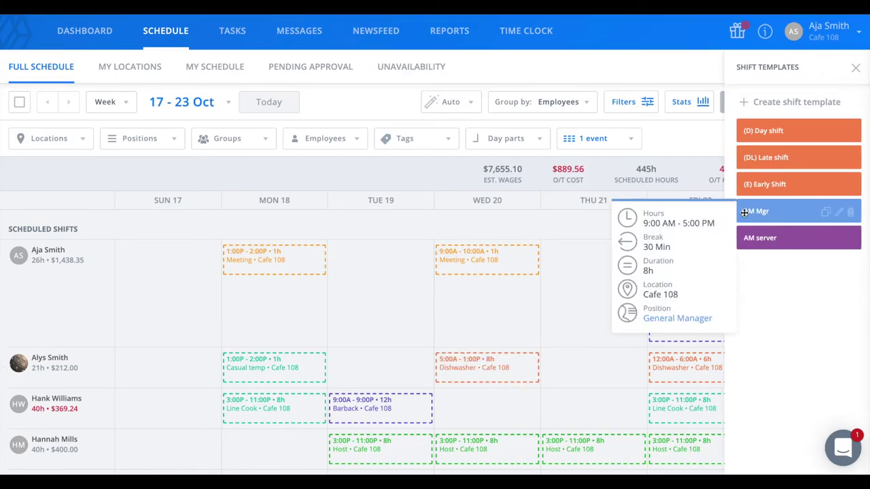
pyautogui.click(826, 241)
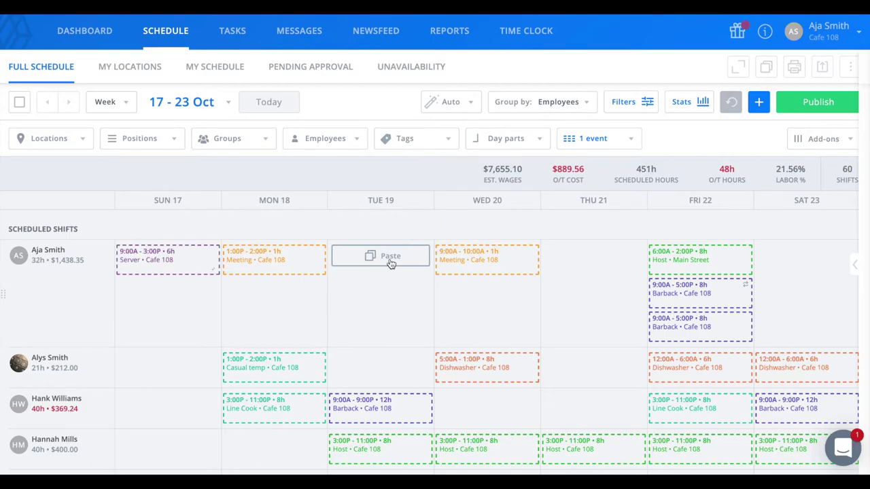
pyautogui.click(270, 443)
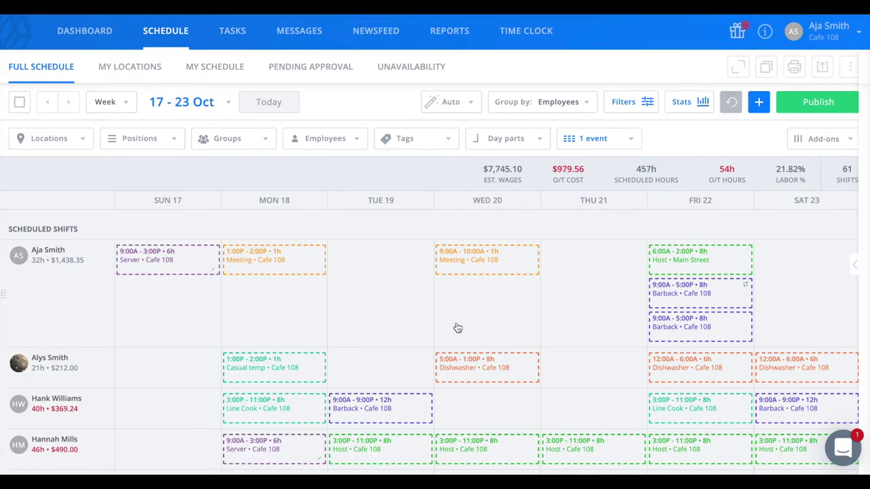
pyautogui.click(587, 406)
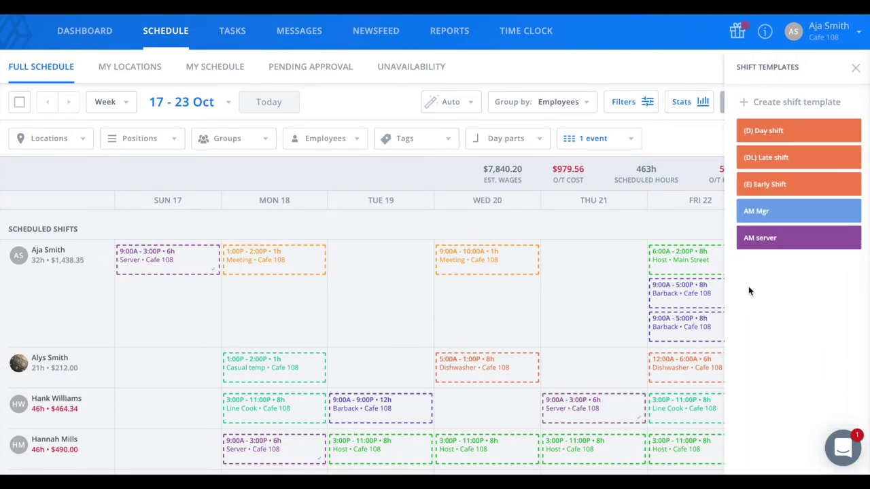
# Create a Closing bar template: 12:00–8:00 PM, Cafe 108, Bartender, Closing sidework
pyautogui.click(794, 103)
pyautogui.click(361, 181)
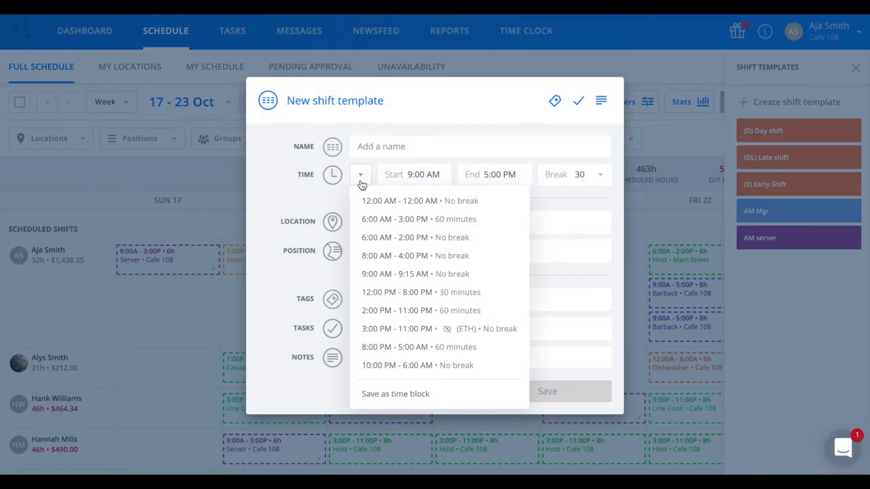
pyautogui.click(417, 293)
pyautogui.click(412, 227)
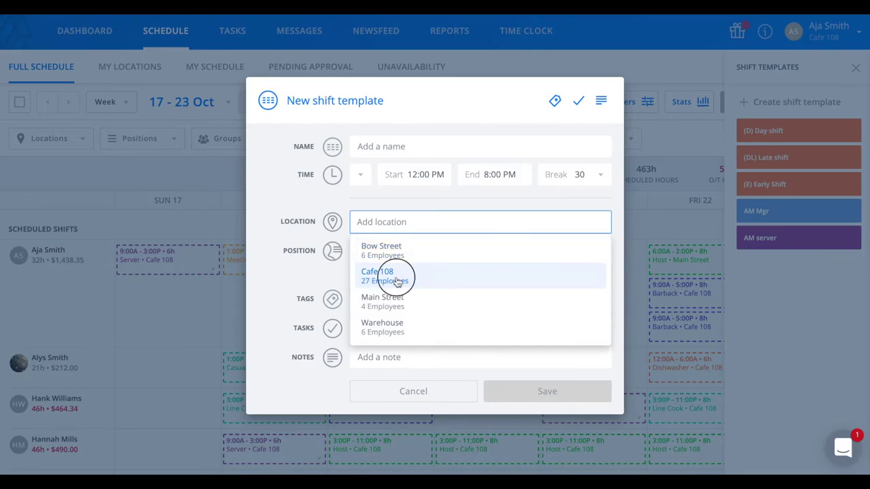
pyautogui.click(399, 274)
pyautogui.click(397, 333)
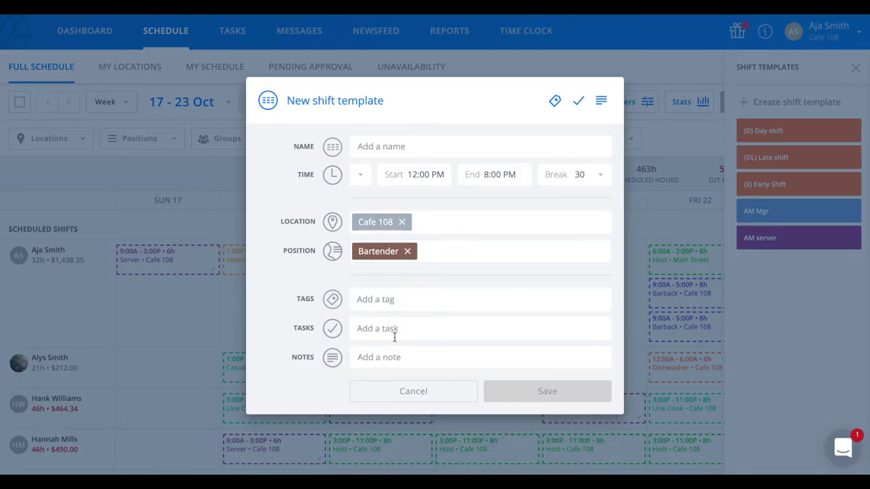
pyautogui.click(394, 333)
pyautogui.click(393, 361)
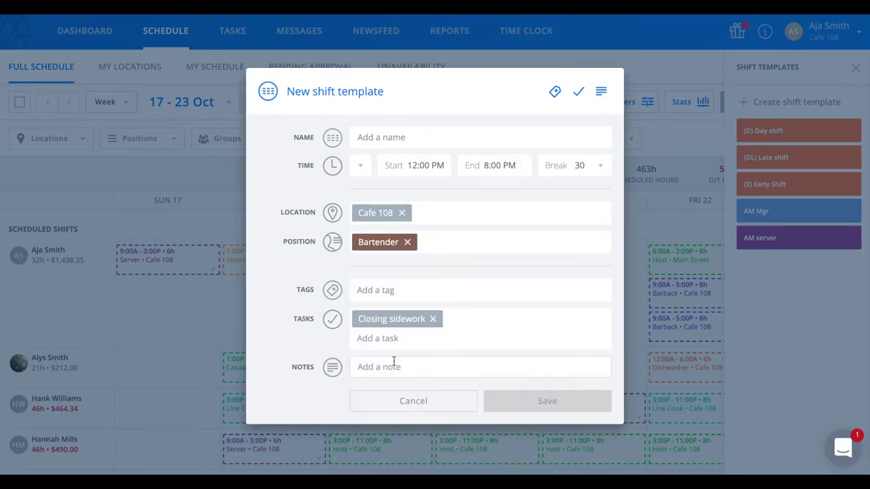
pyautogui.click(458, 140)
pyautogui.write('Closing bar')
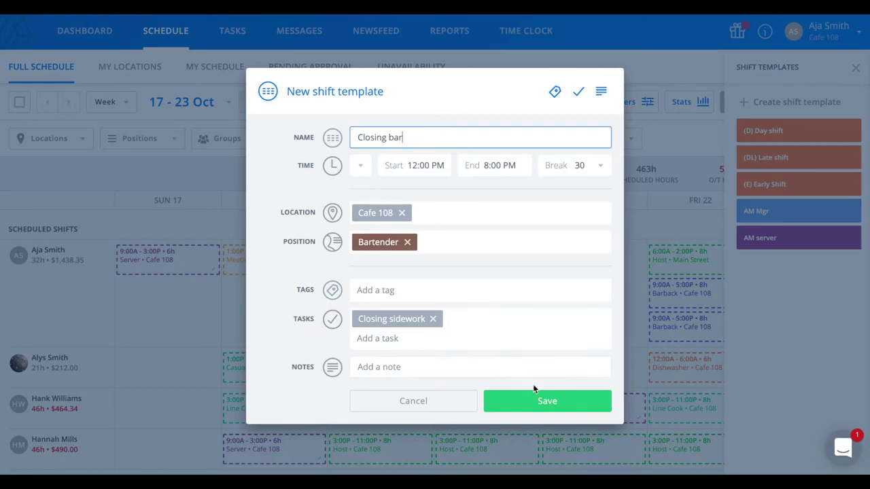
pyautogui.click(538, 401)
# Create a 9:00 AM–3:00 PM time block with a 30-minute break in the time blocks editor
pyautogui.moveTo(774, 269)
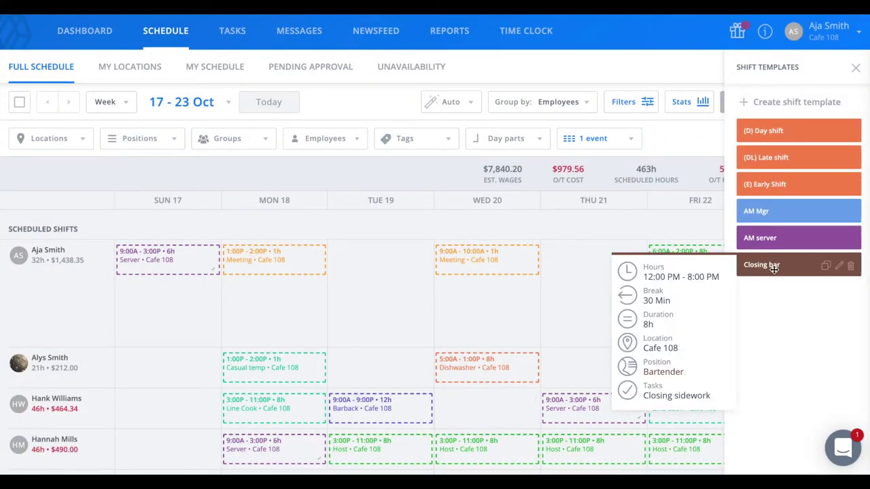
pyautogui.click(855, 67)
pyautogui.click(851, 68)
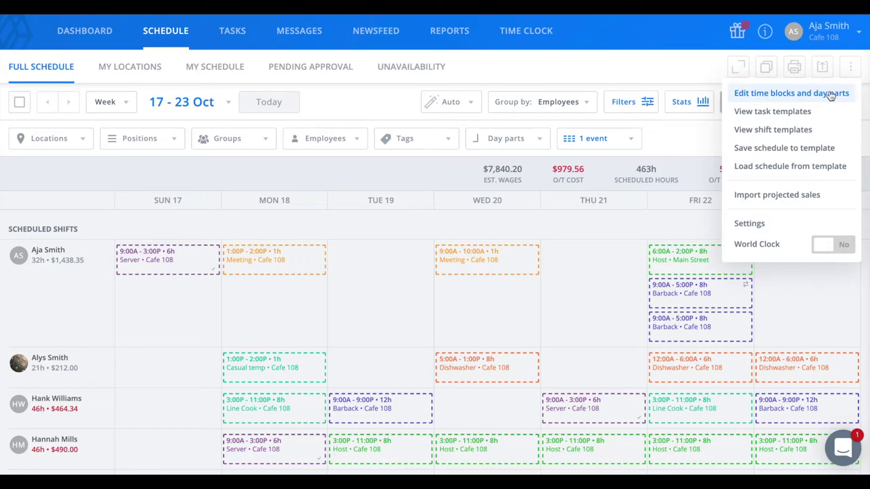
pyautogui.click(828, 95)
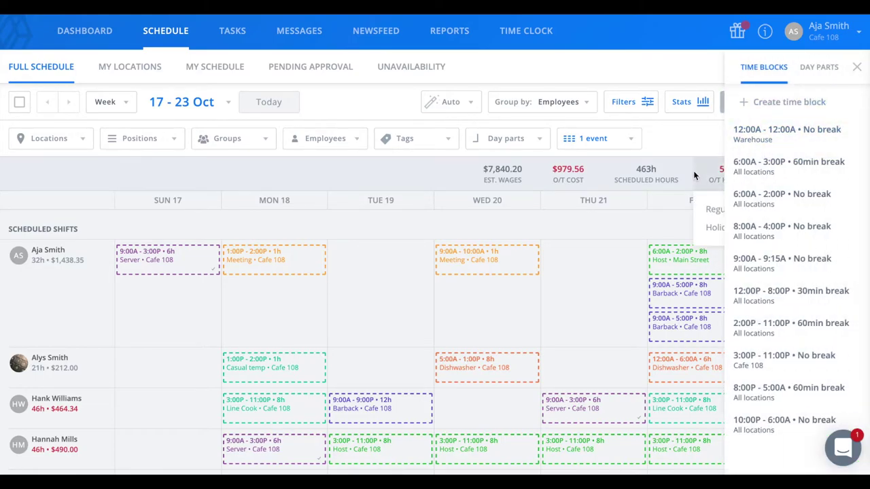
pyautogui.click(797, 103)
pyautogui.click(453, 231)
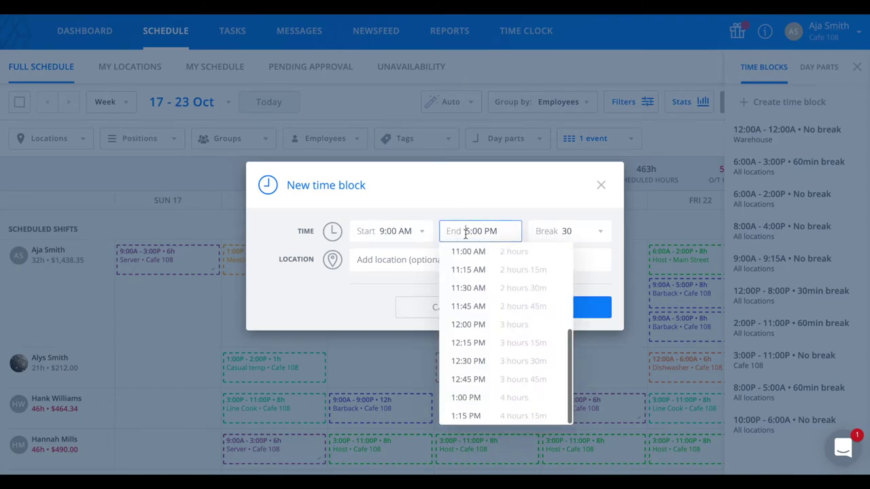
pyautogui.scroll(-5, 465, 395)
pyautogui.scroll(-2, 467, 380)
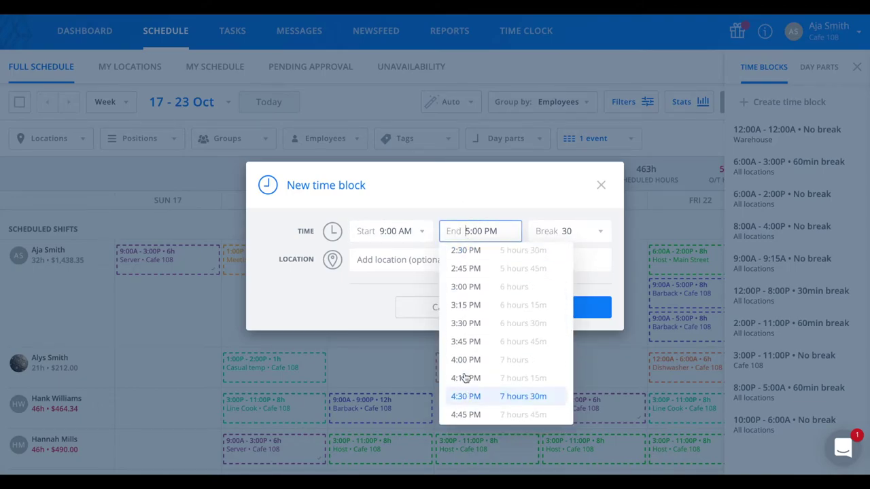
pyautogui.click(471, 292)
pyautogui.click(524, 307)
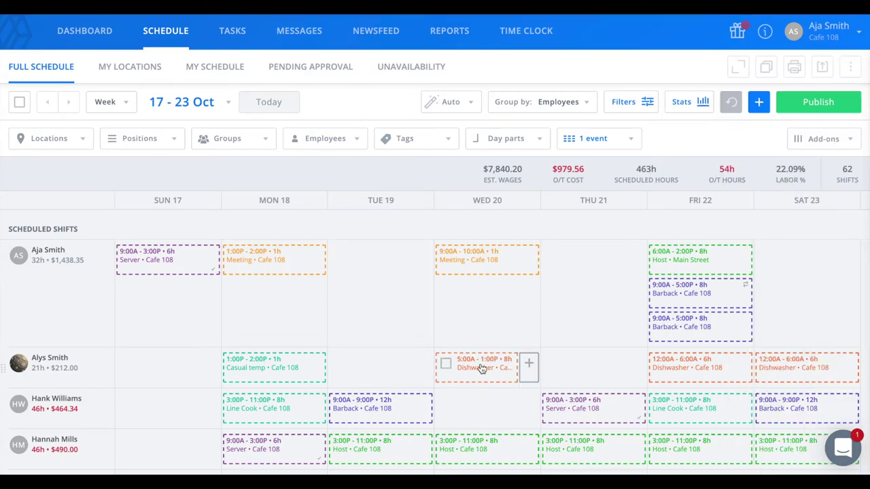
# Make the Wed 20 Dishwasher shift repeat weekly on Wednesday and Thursday until 19 Oct 2022
pyautogui.click(480, 365)
pyautogui.click(395, 192)
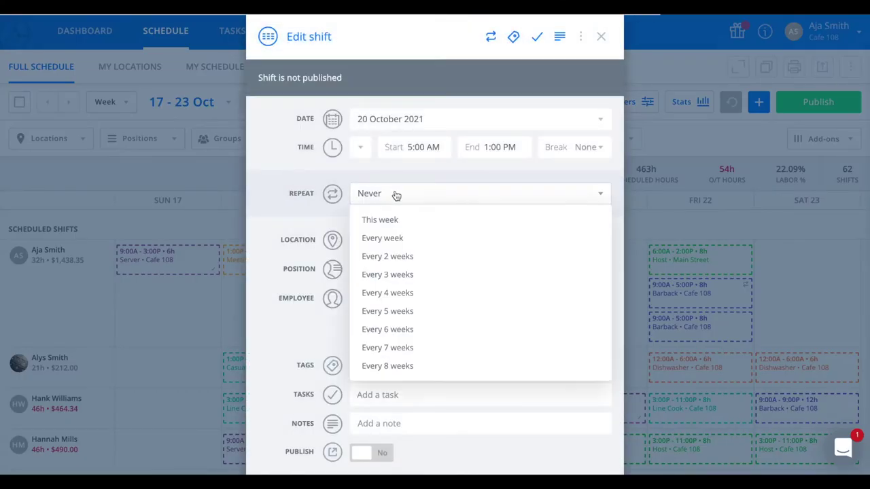
pyautogui.click(401, 241)
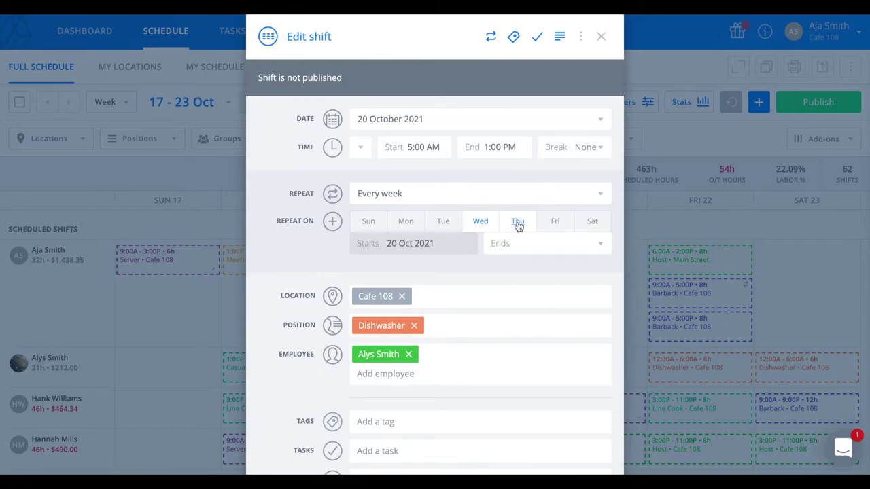
pyautogui.click(517, 245)
pyautogui.click(554, 414)
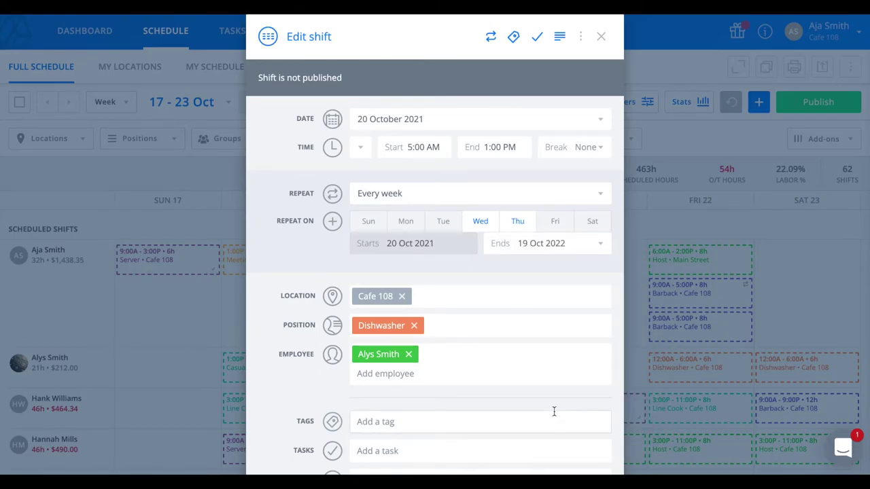
pyautogui.scroll(-2, 554, 411)
pyautogui.click(553, 461)
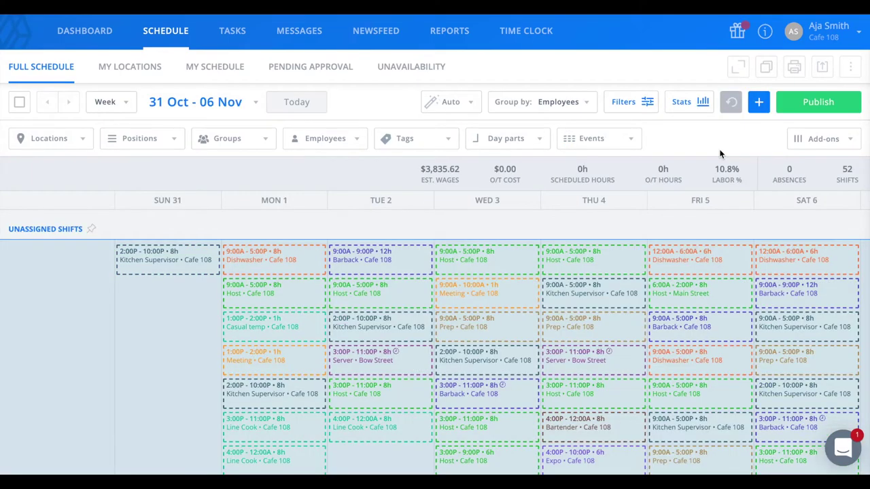
# Filter the 31 Oct – 06 Nov schedule to Cafe 108 with Host, a second position and Bartender
pyautogui.scroll(-5, 719, 151)
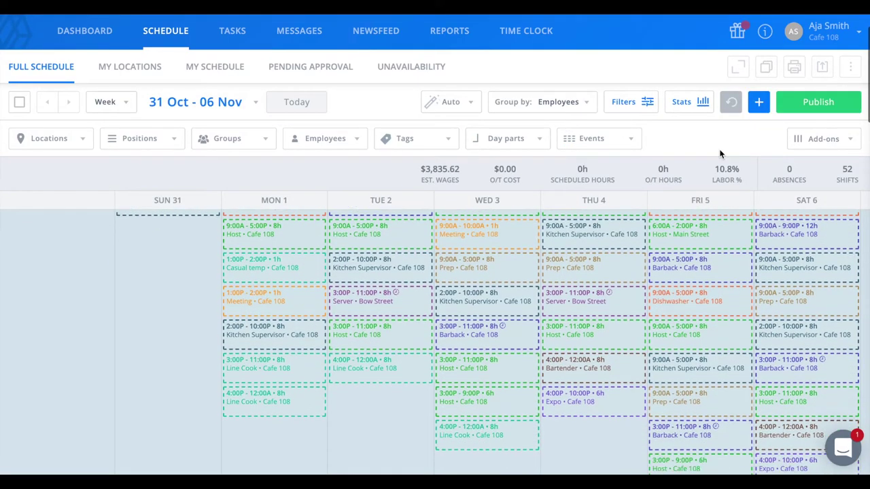
pyautogui.scroll(-3, 719, 151)
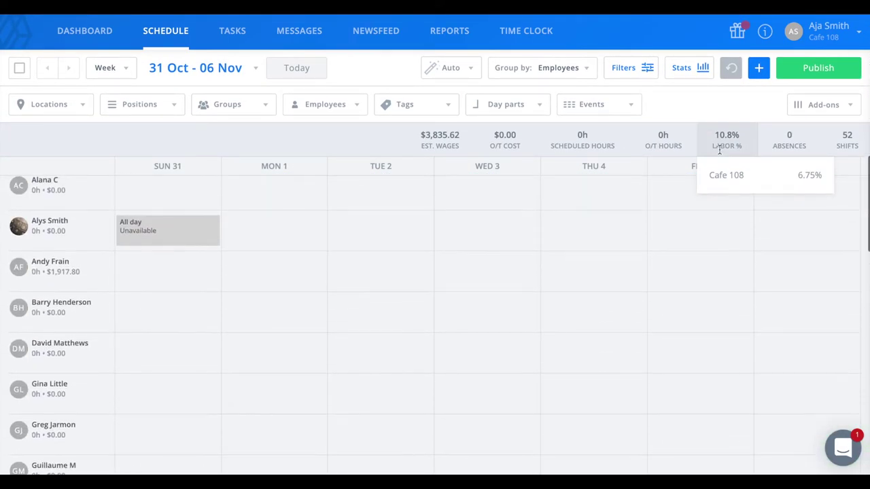
pyautogui.scroll(10, 719, 151)
pyautogui.click(55, 140)
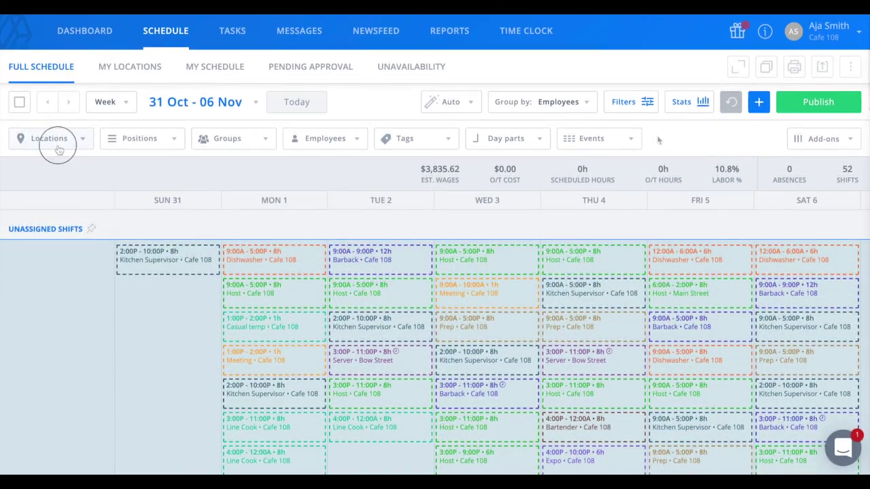
pyautogui.click(75, 235)
pyautogui.click(155, 140)
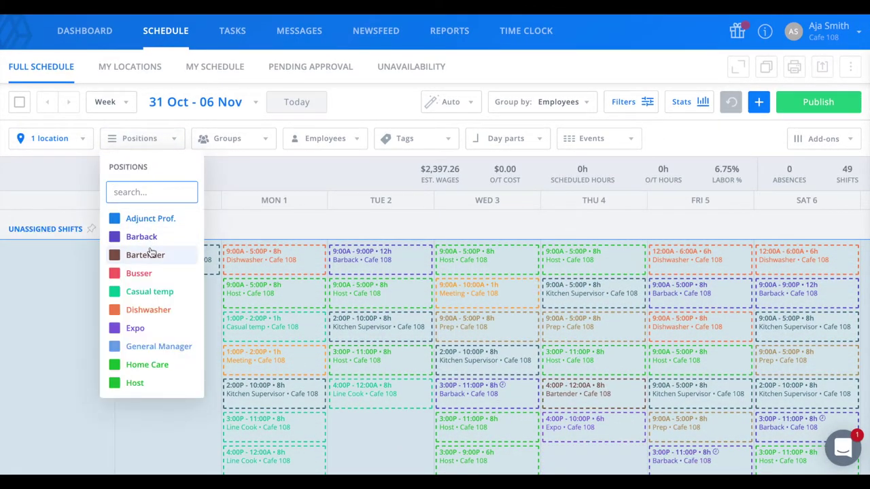
pyautogui.click(134, 383)
pyautogui.scroll(-3, 136, 381)
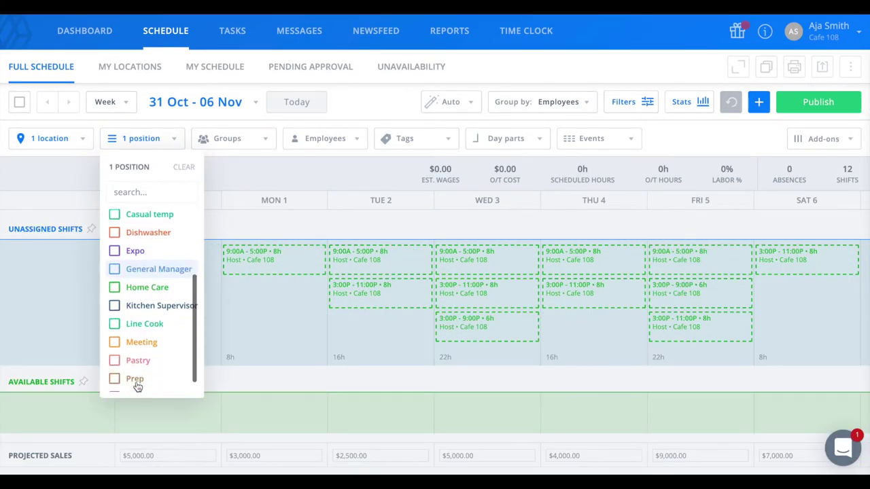
pyautogui.click(136, 382)
pyautogui.scroll(1, 140, 340)
pyautogui.scroll(5, 156, 276)
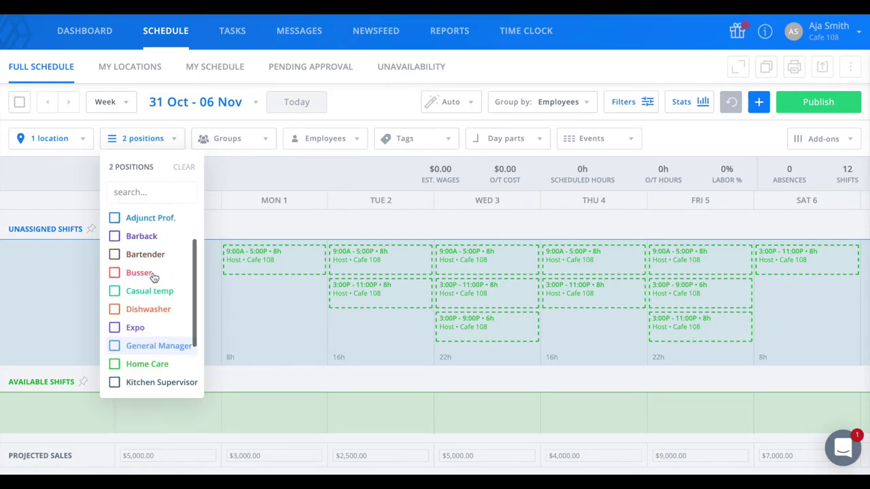
pyautogui.click(145, 303)
pyautogui.click(242, 177)
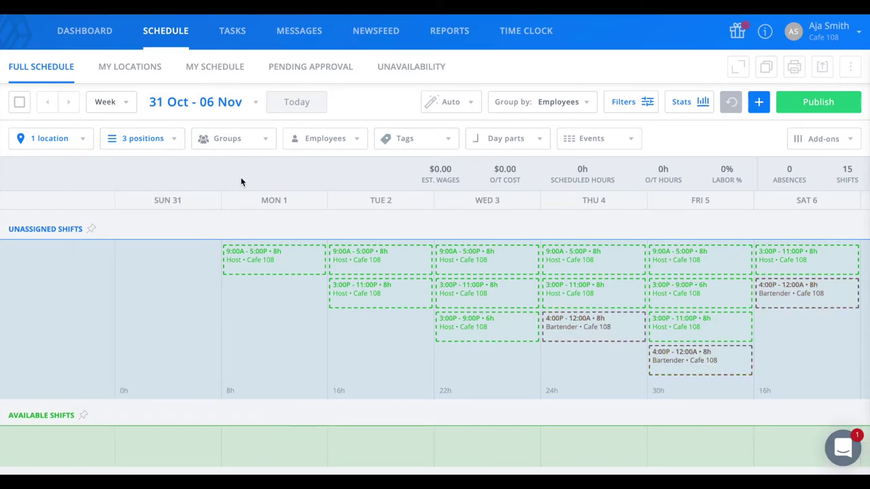
# Auto-assign all open shifts to employees by lowest labor cost
pyautogui.click(454, 103)
pyautogui.click(435, 144)
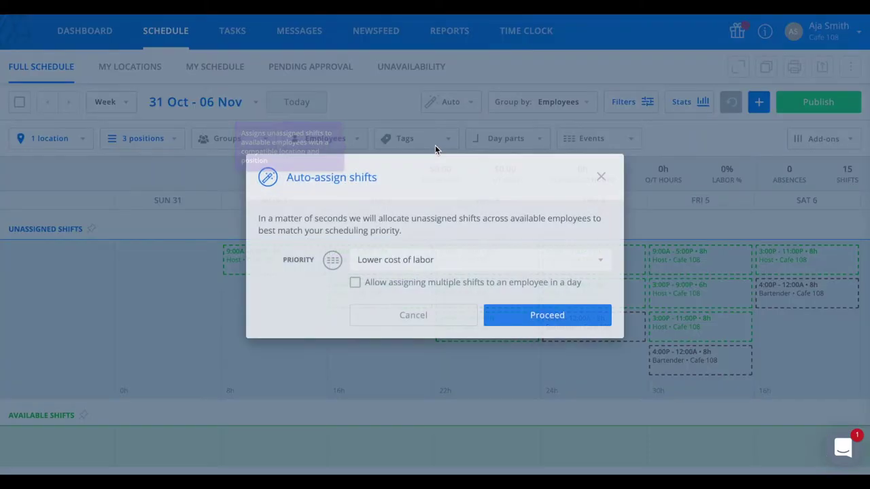
pyautogui.click(518, 322)
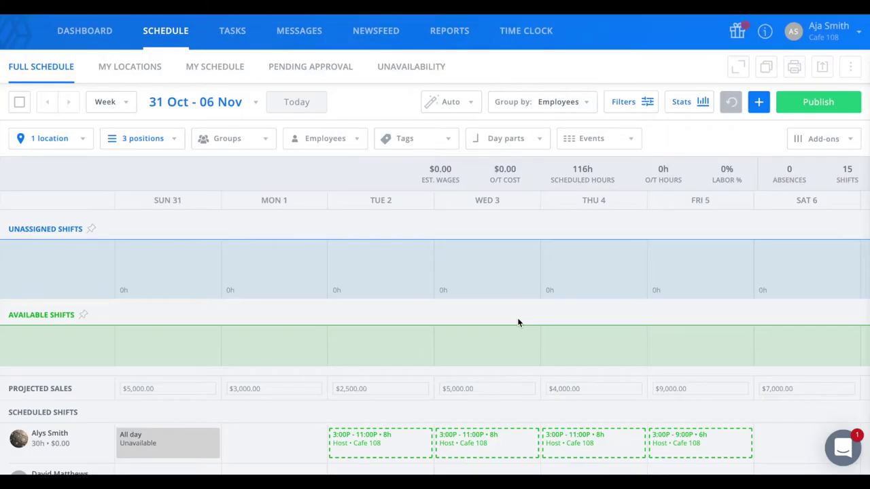
pyautogui.scroll(-10, 518, 322)
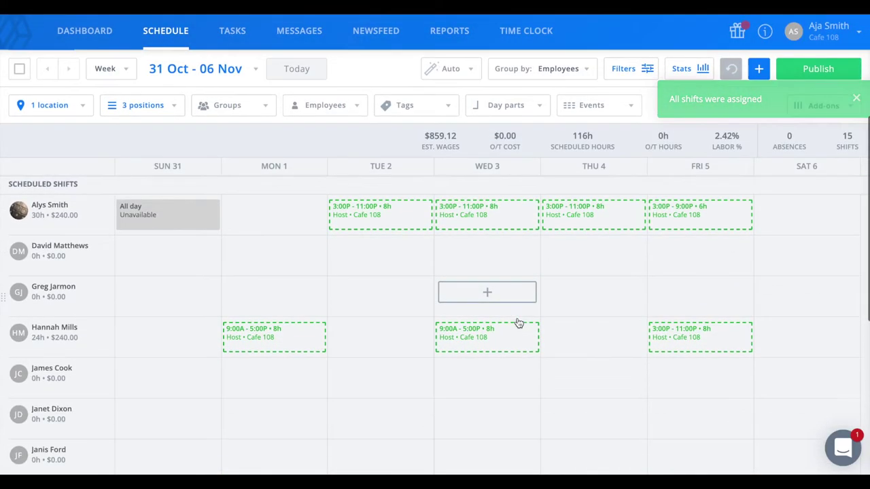
pyautogui.scroll(-1, 518, 322)
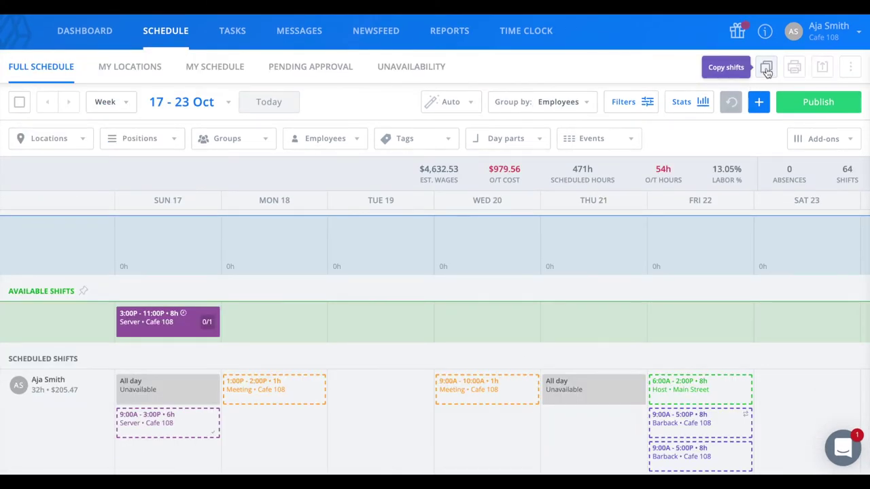
# Copy shifts from 17–23 Oct into 24–30 Oct with Include unpublished shifts set to Yes
pyautogui.click(766, 68)
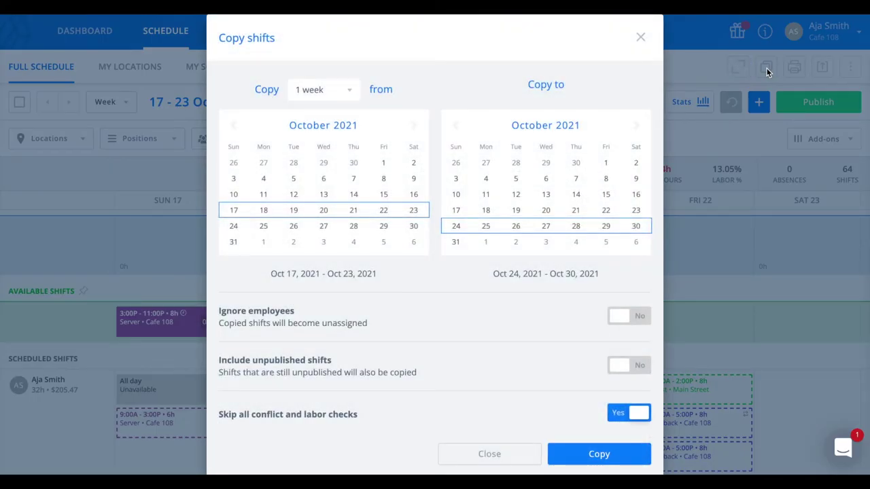
pyautogui.click(623, 373)
pyautogui.click(598, 449)
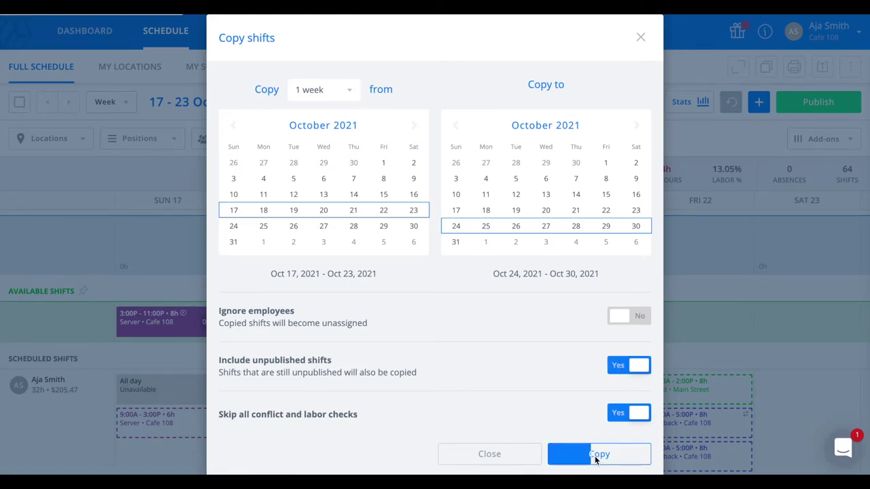
pyautogui.scroll(-10, 596, 461)
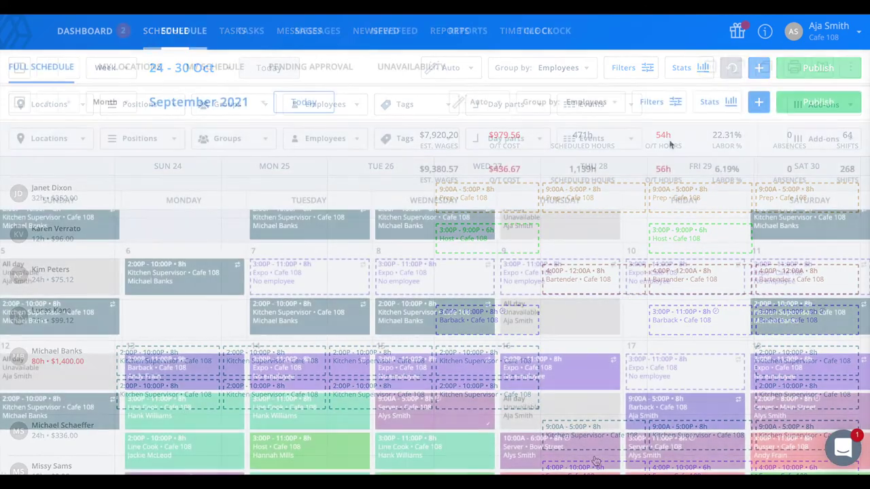
pyautogui.moveTo(684, 167)
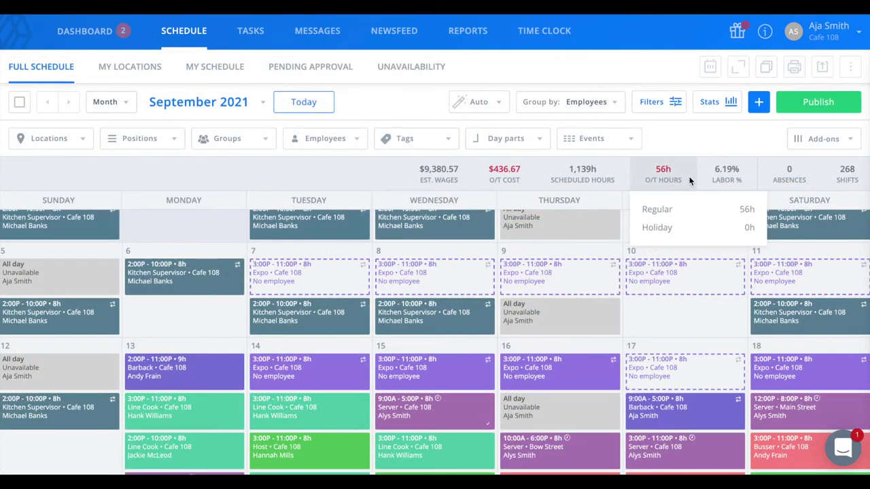
pyautogui.moveTo(607, 181)
pyautogui.moveTo(508, 177)
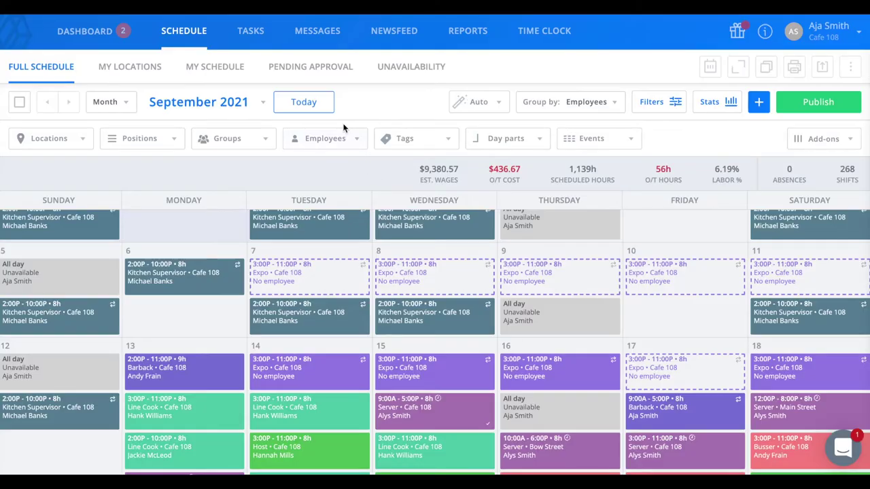
# Start a task template titled 'Closing sidework' with description 'Complete all before cashing out!'
pyautogui.click(264, 32)
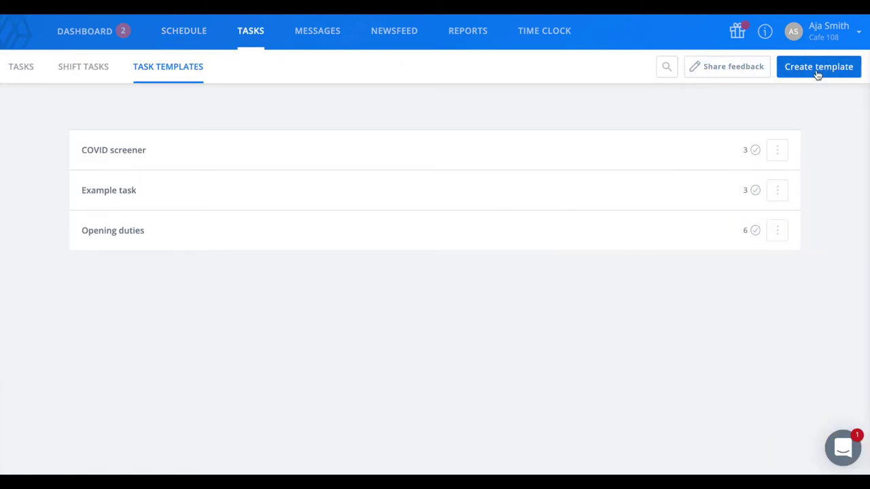
pyautogui.click(818, 74)
pyautogui.click(520, 214)
pyautogui.write('Closing sidework')
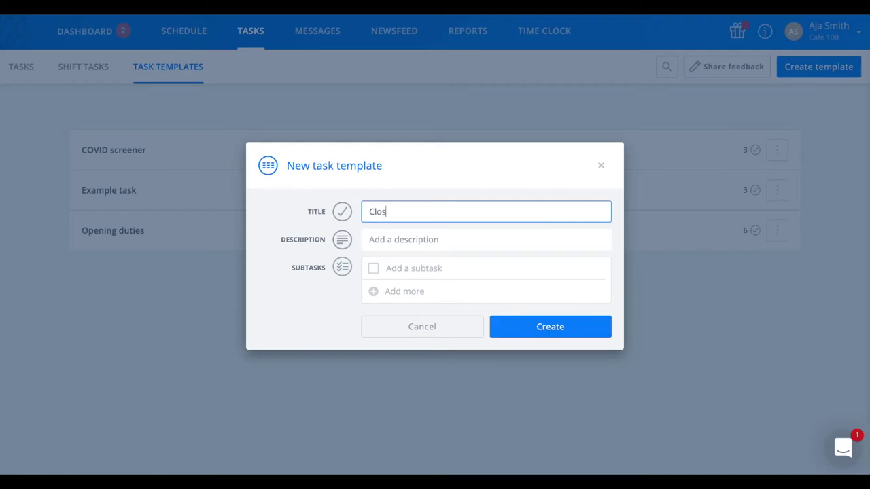
pyautogui.press('Tab')
pyautogui.write('Complet')
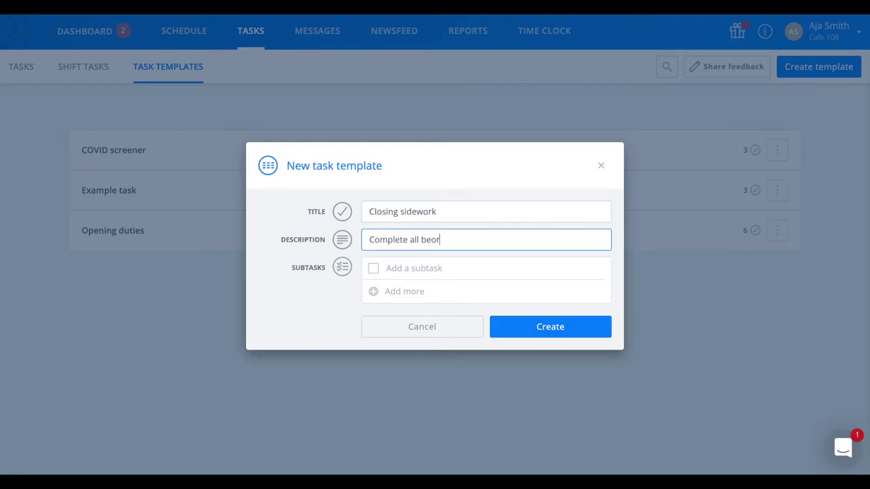
pyautogui.press('BackSpace')
pyautogui.press('BackSpace')
pyautogui.write('fore cashing out!')
# Add five closing subtasks, including stock plates on expo line, wash trays and stock server station
pyautogui.press('Tab')
pyautogui.write('pol')
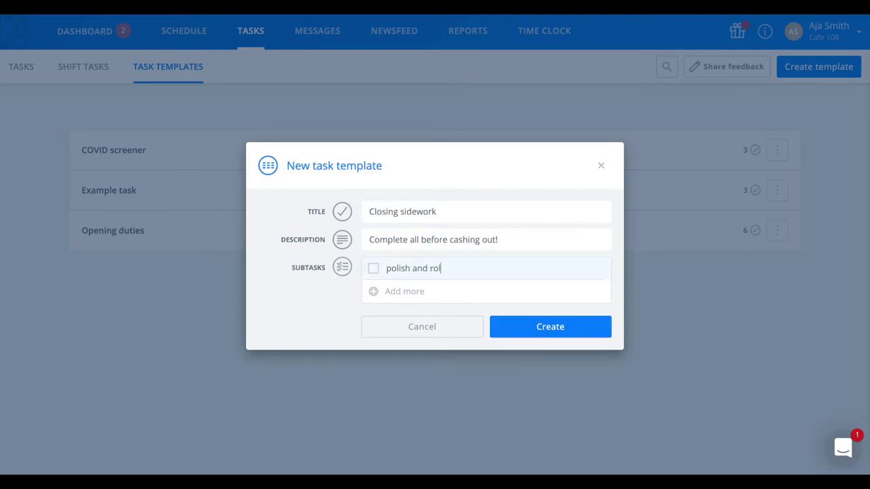
pyautogui.write('ilver')
pyautogui.press('Return')
pyautogui.write('polish glassware')
pyautogui.press('Return')
pyautogui.write('stock plates on expo line')
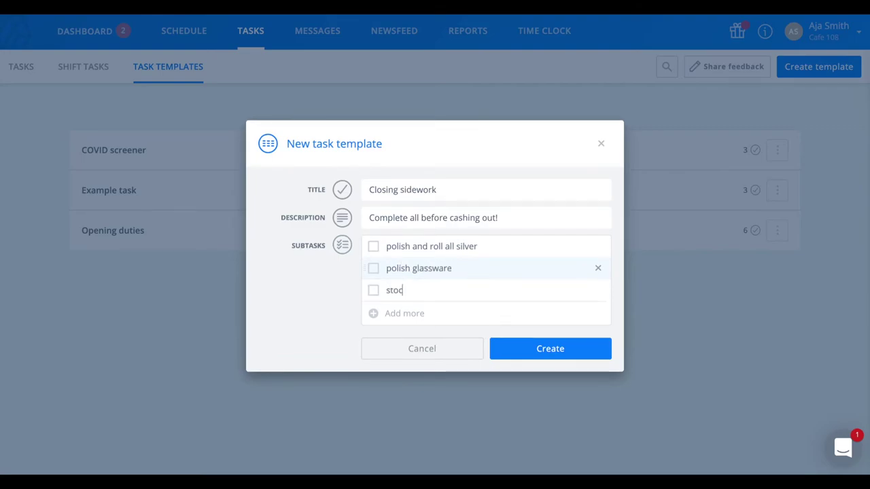
pyautogui.press('Return')
pyautogui.write('wash trays')
pyautogui.press('Return')
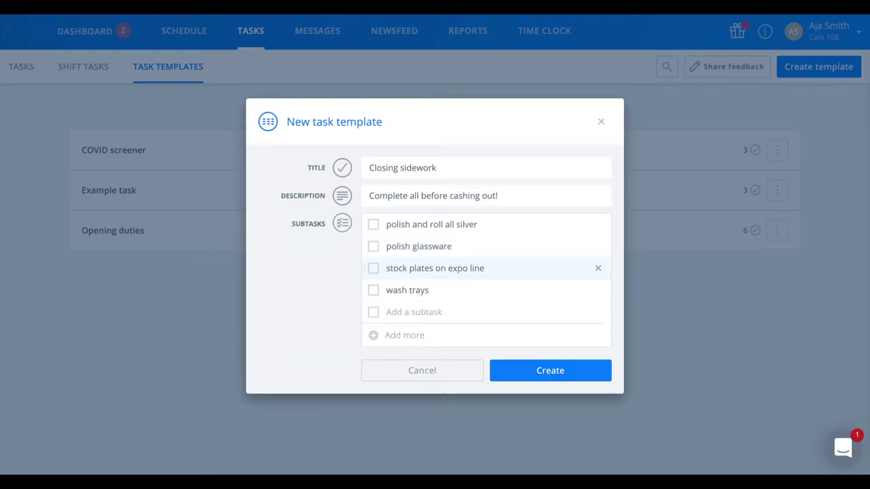
pyautogui.write('s')
pyautogui.write('ion')
pyautogui.press('Return')
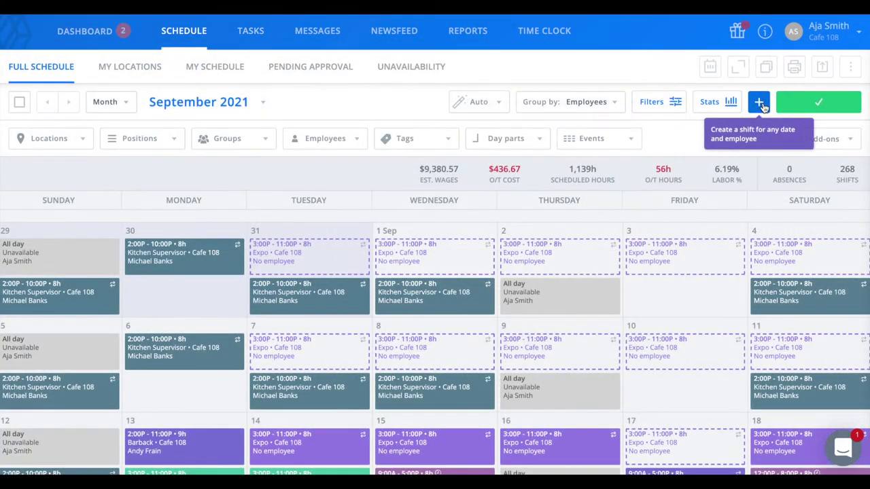
# Publish a new shift carrying the Closing sidework task and the Closer tag
pyautogui.click(760, 104)
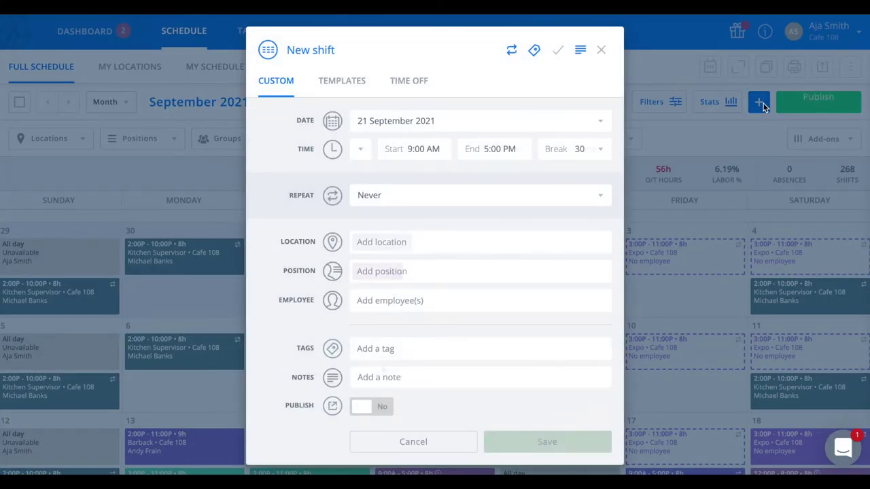
pyautogui.click(561, 51)
pyautogui.click(388, 363)
pyautogui.click(393, 394)
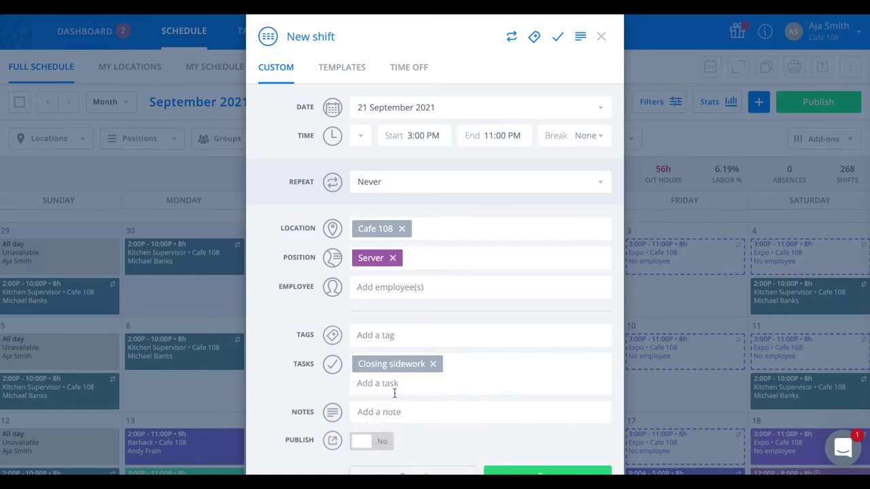
pyautogui.click(386, 335)
pyautogui.click(370, 404)
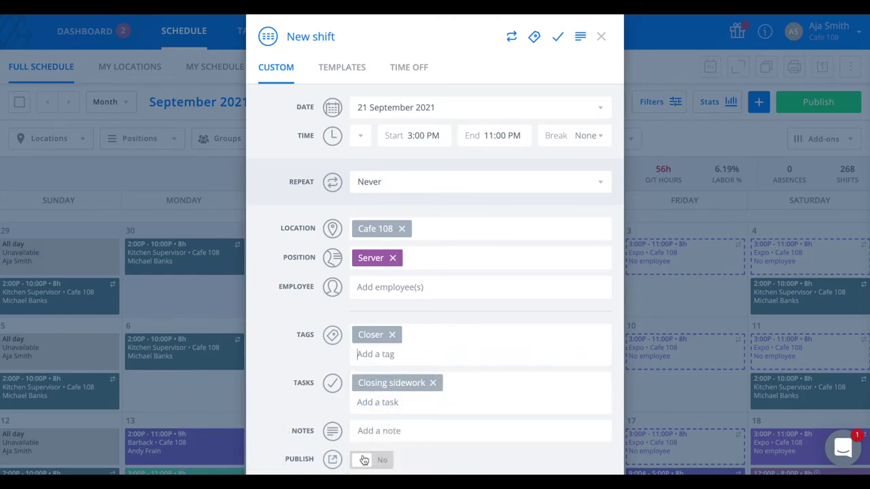
pyautogui.click(364, 460)
pyautogui.scroll(-3, 367, 460)
pyautogui.click(520, 455)
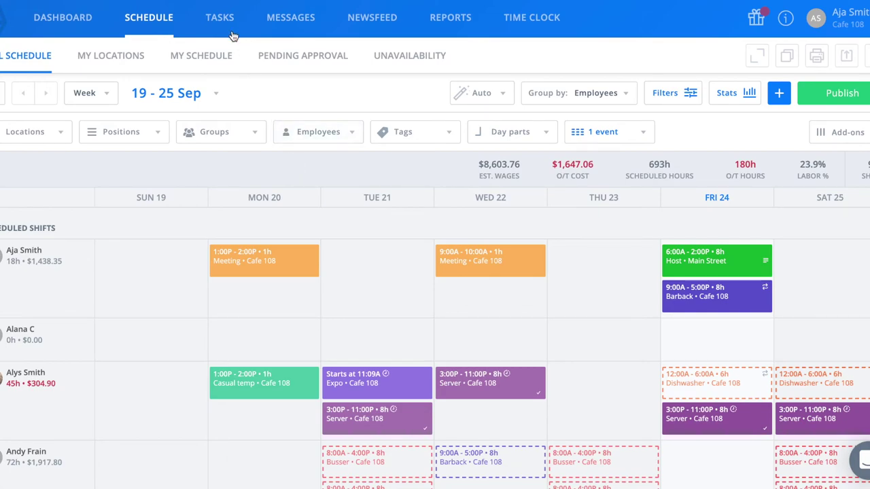
# List a whole month of shift tasks on the Shift Tasks page
pyautogui.click(231, 31)
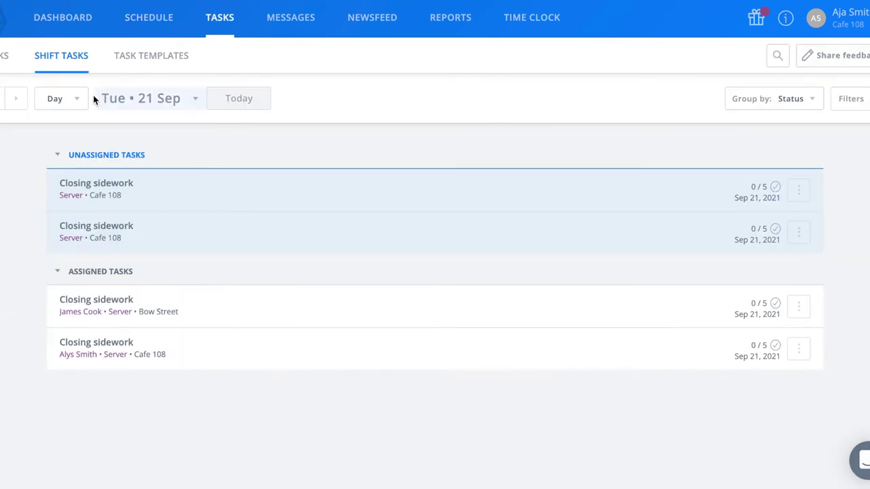
pyautogui.click(81, 100)
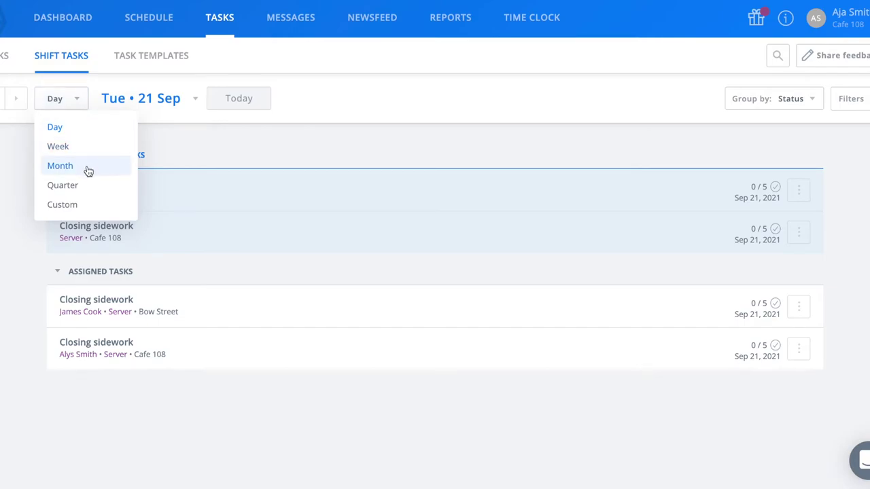
pyautogui.click(88, 171)
pyautogui.scroll(-5, 89, 171)
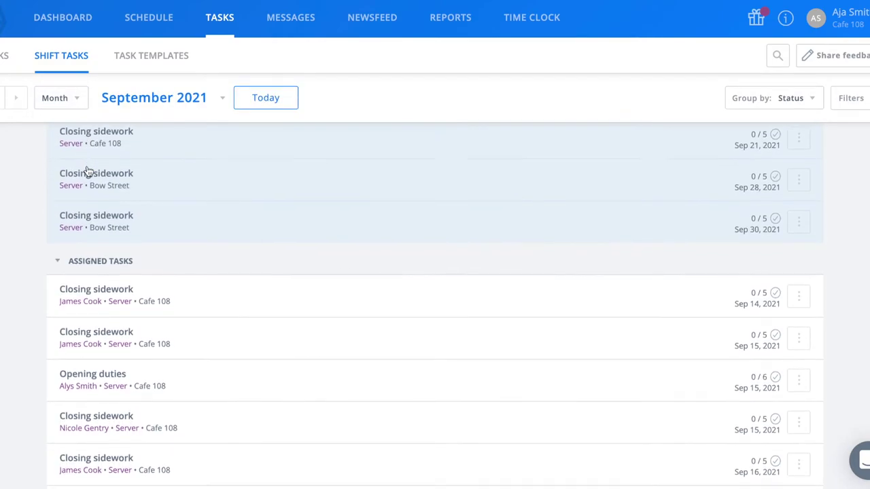
pyautogui.scroll(-3, 89, 171)
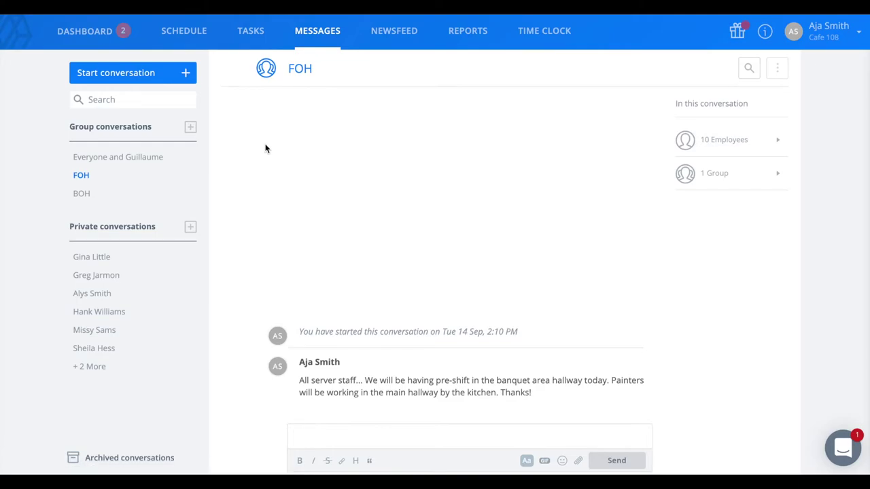
# Start a group conversation named Bussers with the Busser position as members
pyautogui.click(191, 128)
pyautogui.click(326, 178)
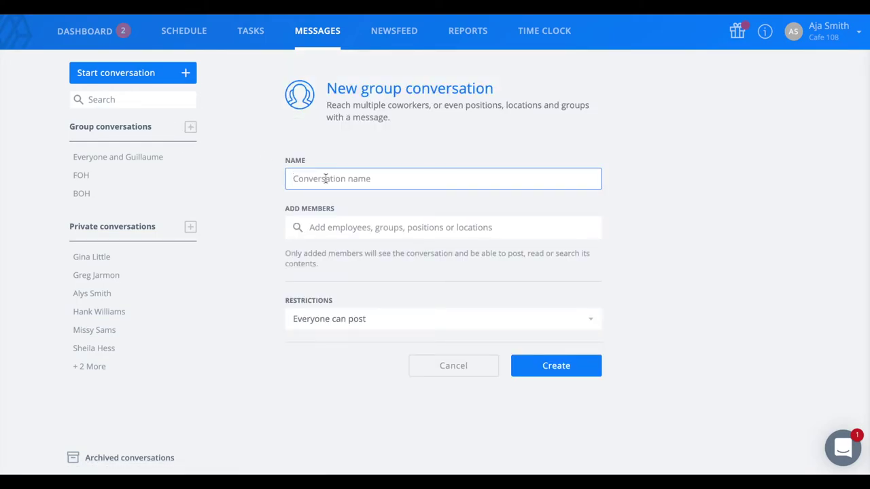
pyautogui.write('Bussers')
pyautogui.click(351, 228)
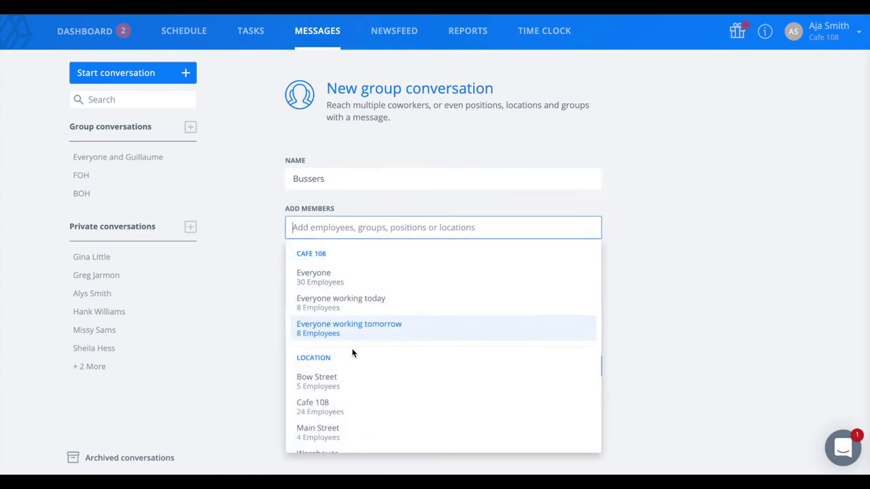
pyautogui.scroll(-5, 353, 390)
pyautogui.click(354, 390)
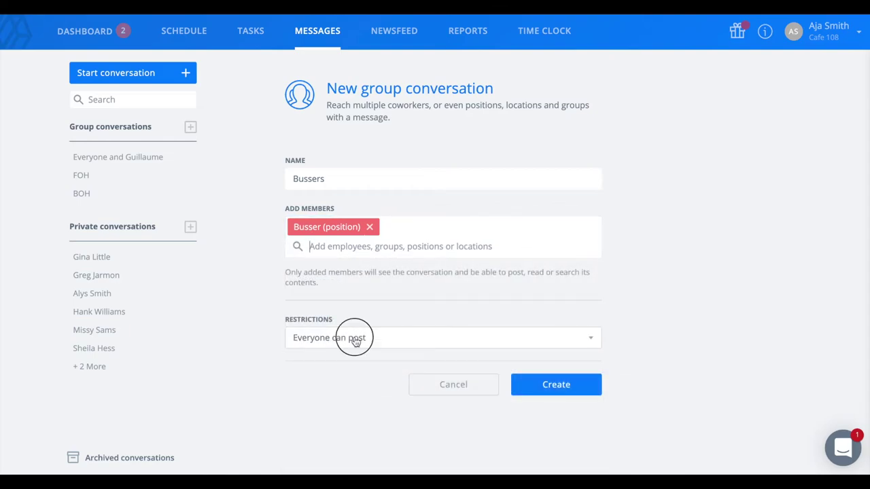
# Limit posting to admins and managers, create the group, and ask bussers to keep bus tubs moving through dish
pyautogui.click(351, 336)
pyautogui.click(360, 382)
pyautogui.click(535, 379)
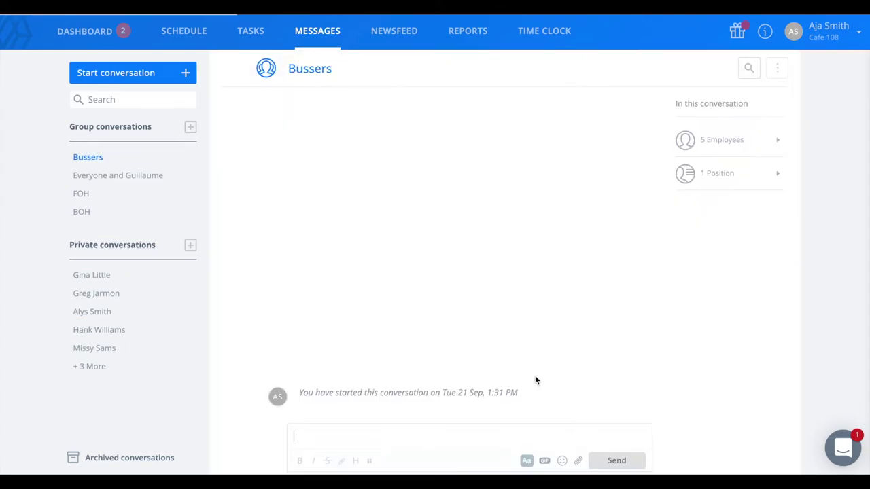
pyautogui.write('Hey team, please make sure you are r')
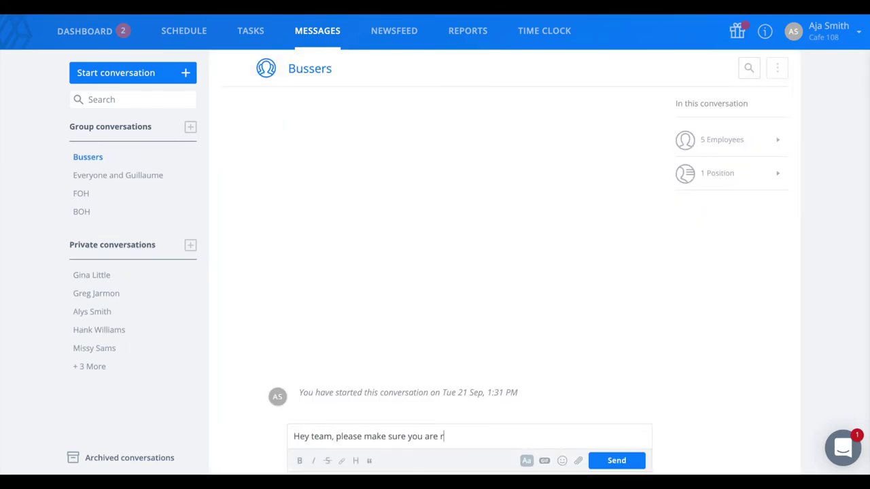
pyautogui.write('g the bus tubs thru sif')
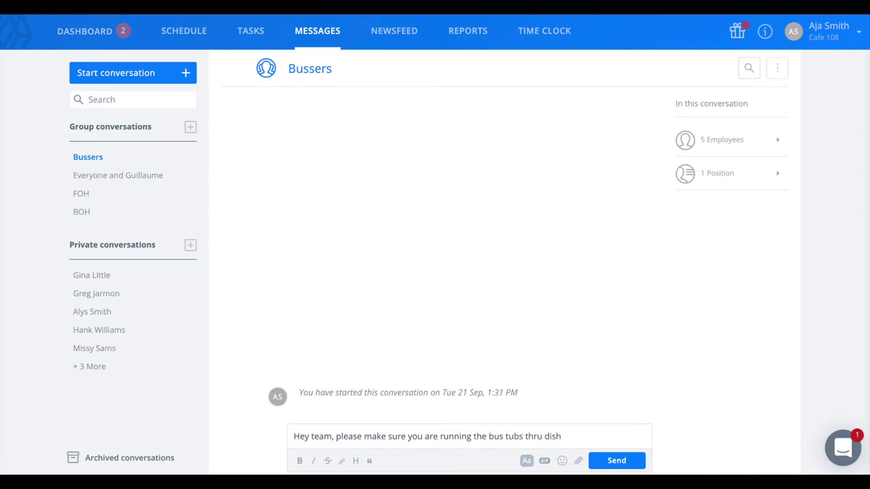
pyautogui.write('ghout the day to keep them from getting ')
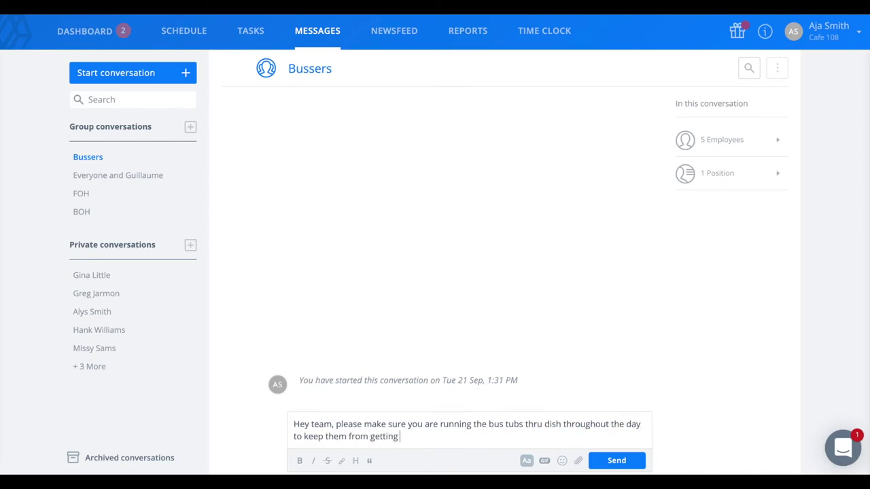
pyautogui.write('gross!')
pyautogui.press('Return')
# Create a group conversation with everyone working tomorrow as members
pyautogui.click(191, 127)
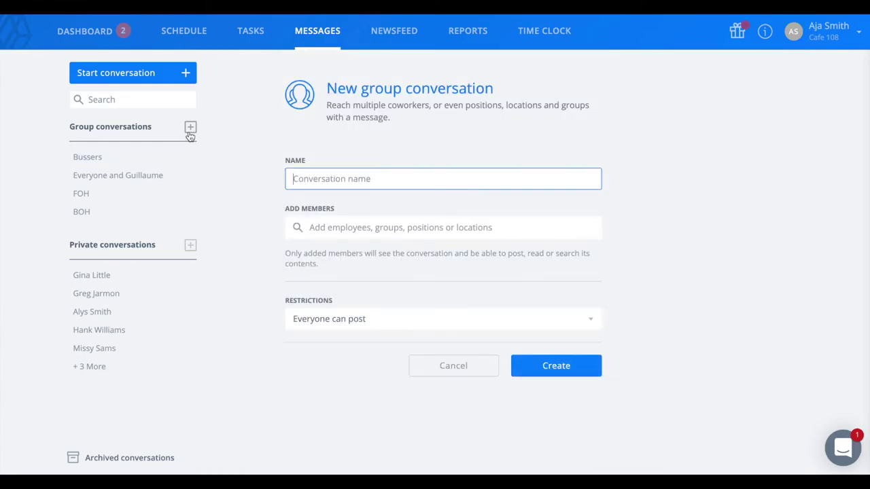
pyautogui.click(324, 236)
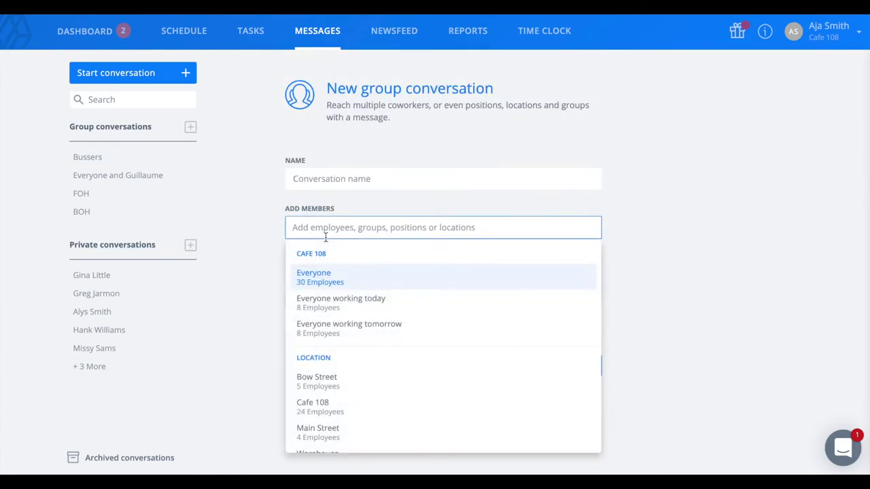
pyautogui.click(381, 338)
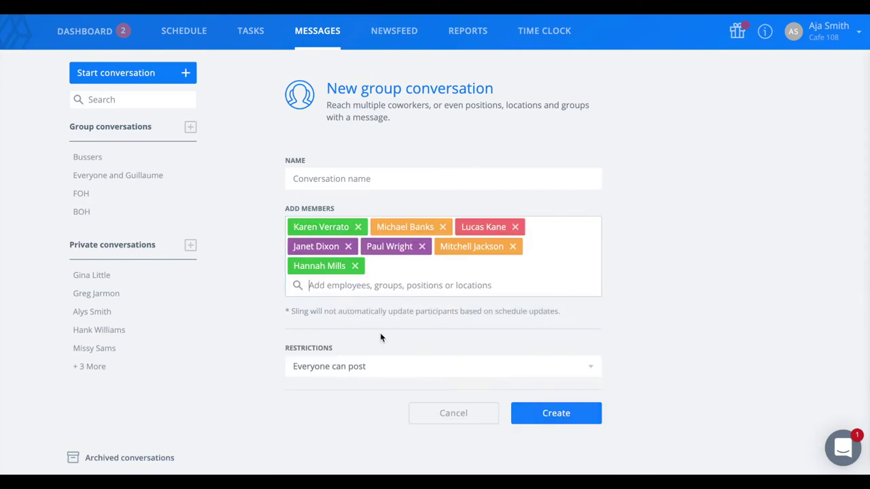
pyautogui.click(541, 419)
# Send the health department visit warning with a 😀 emoji, then thumbs-up the staff reply
pyautogui.write('Hey ')
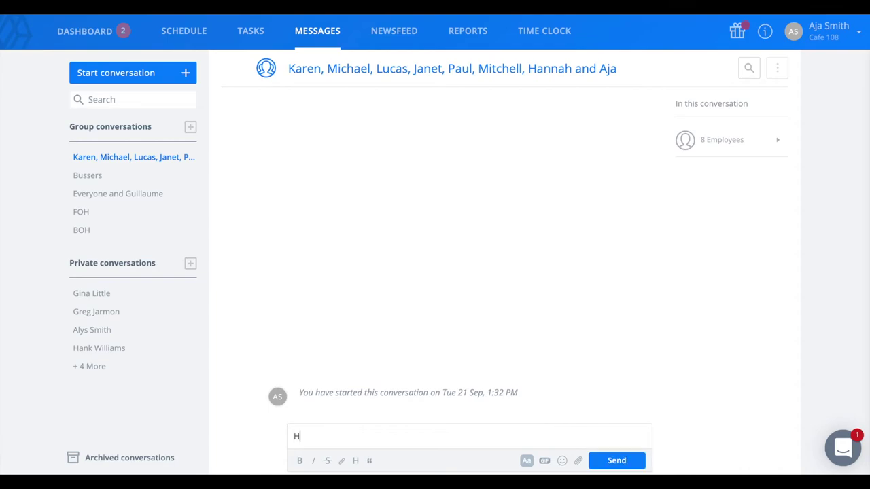
pyautogui.write('all, we may get a visit from the health dept tomorrow')
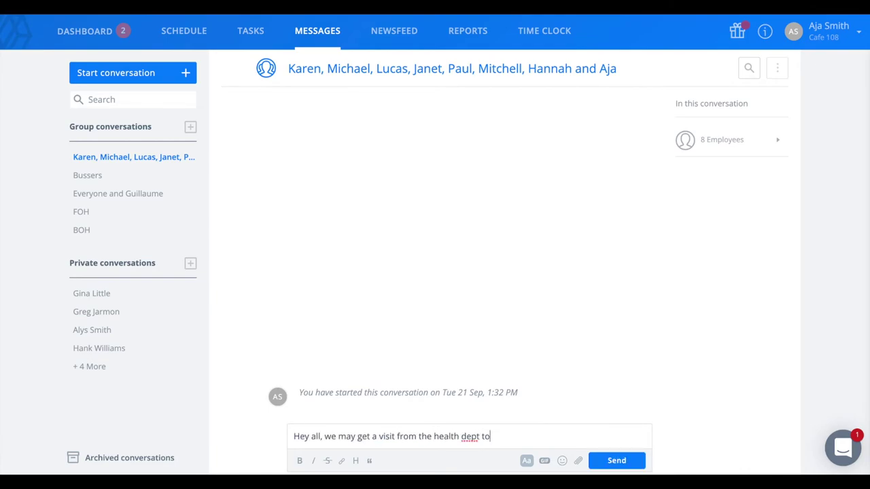
pyautogui.write(', so please be aware! Thanks')
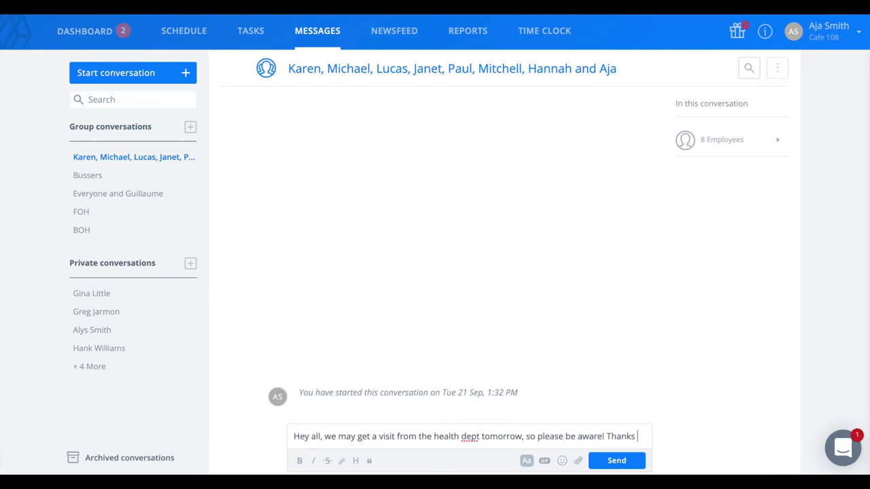
pyautogui.click(562, 461)
pyautogui.click(401, 345)
pyautogui.click(615, 463)
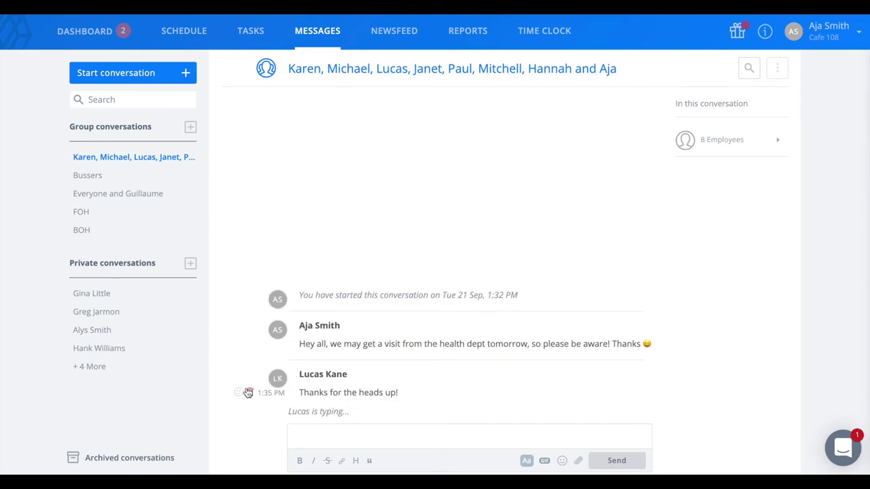
pyautogui.click(238, 394)
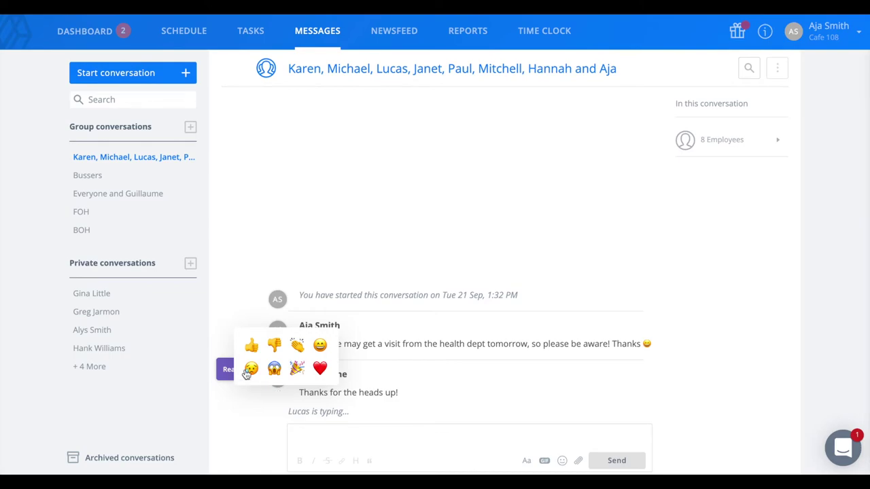
pyautogui.click(252, 345)
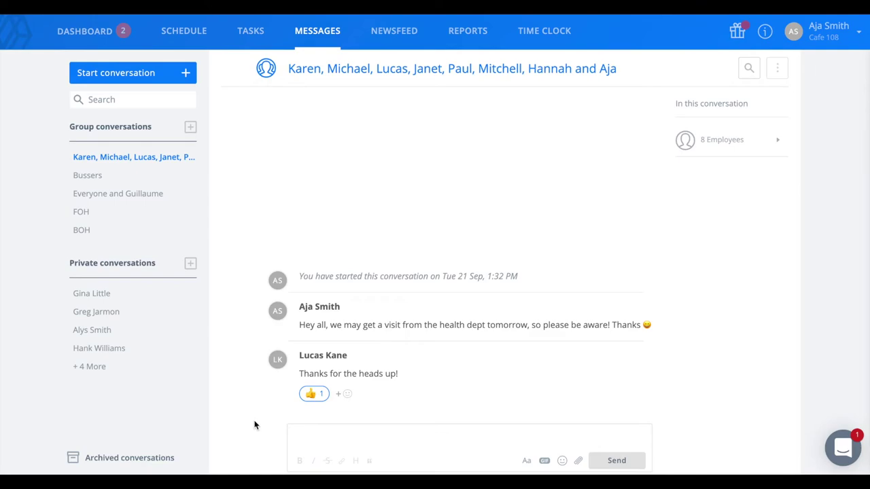
# Start a members-only newsfeed page named BOH Updates with the BOH group as members
pyautogui.click(414, 32)
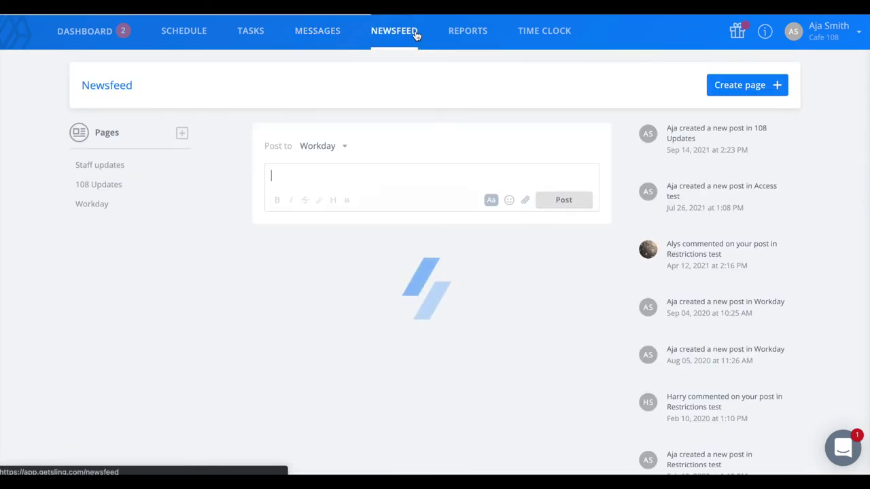
pyautogui.click(734, 95)
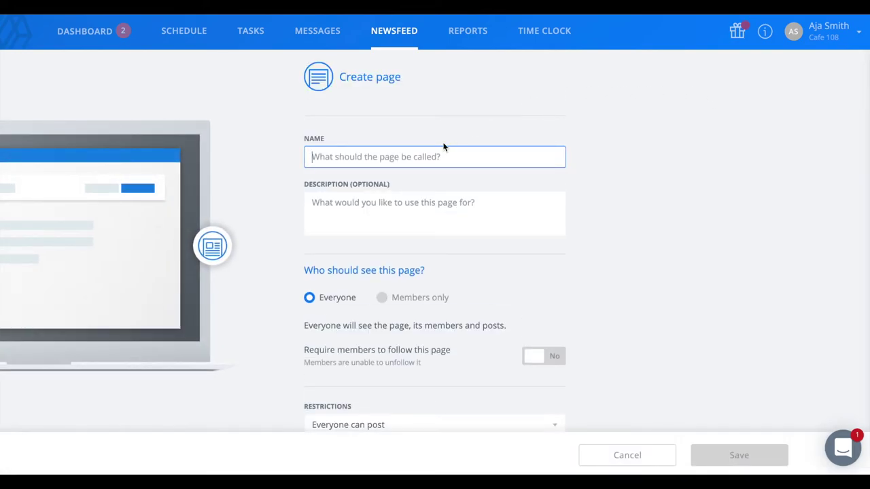
pyautogui.write('BOH Updates')
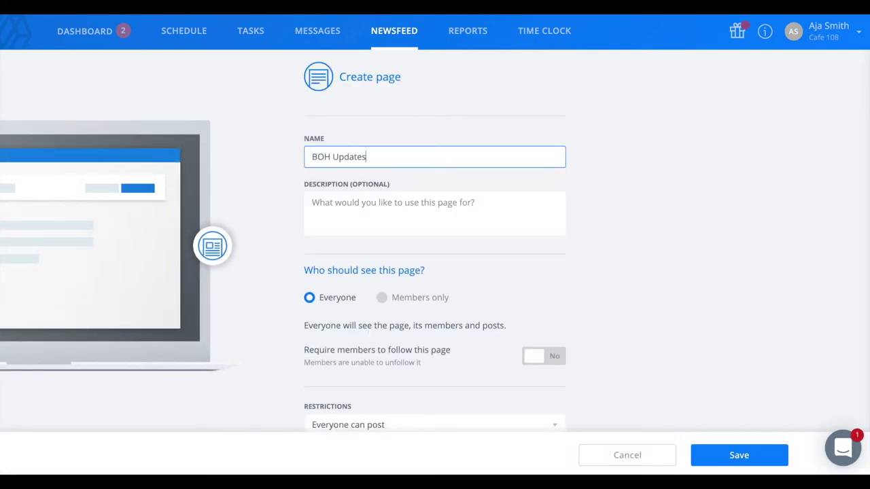
pyautogui.click(420, 299)
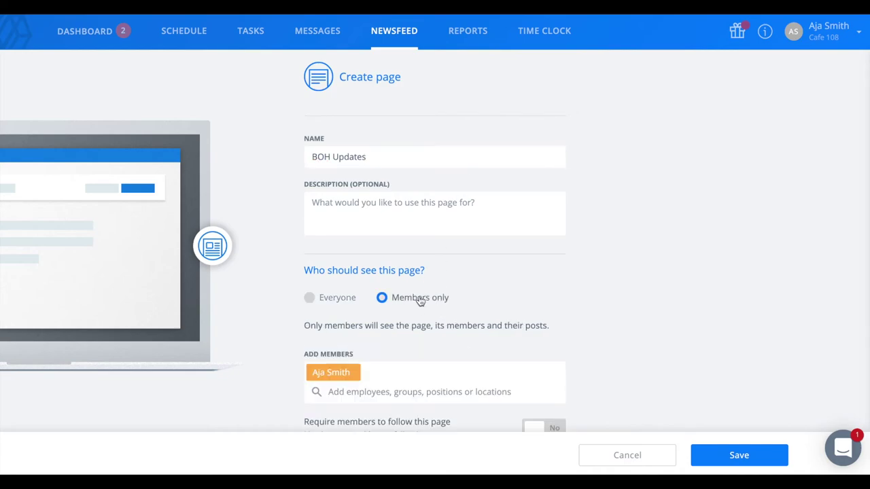
pyautogui.click(390, 367)
pyautogui.scroll(-10, 393, 355)
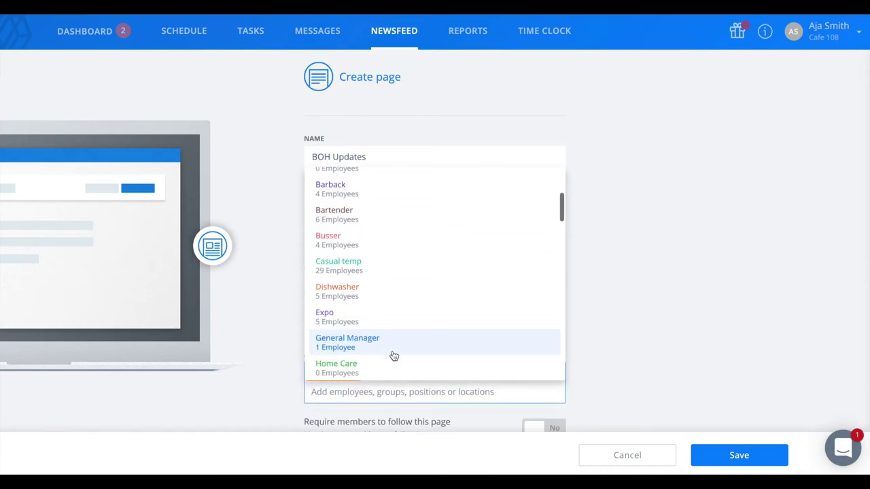
pyautogui.click(388, 217)
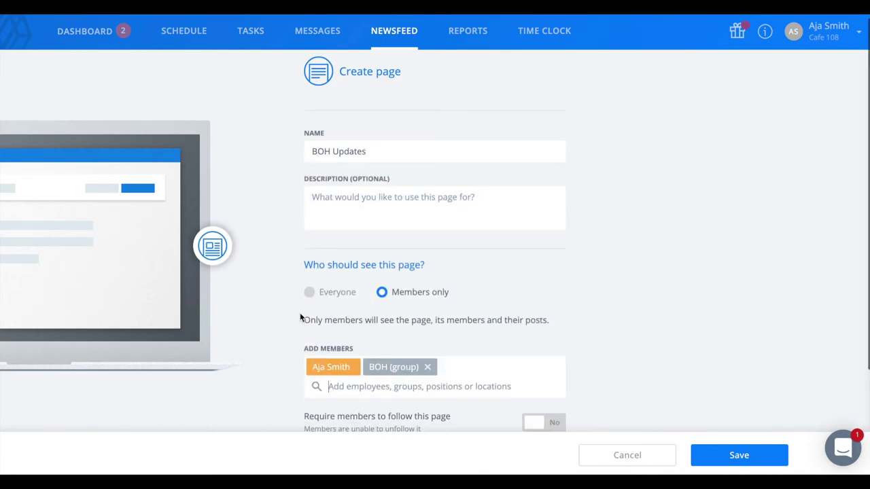
# Restrict posting to admins and managers, save, then draft the Caymus Cabernet weekend post on 108 Updates
pyautogui.scroll(-2, 301, 315)
pyautogui.click(341, 352)
pyautogui.click(360, 394)
pyautogui.click(734, 455)
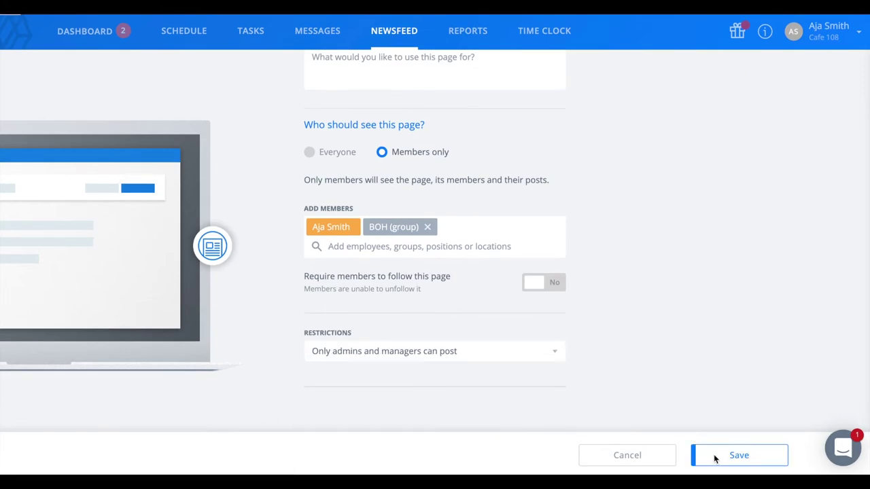
pyautogui.click(290, 148)
pyautogui.write('Remember')
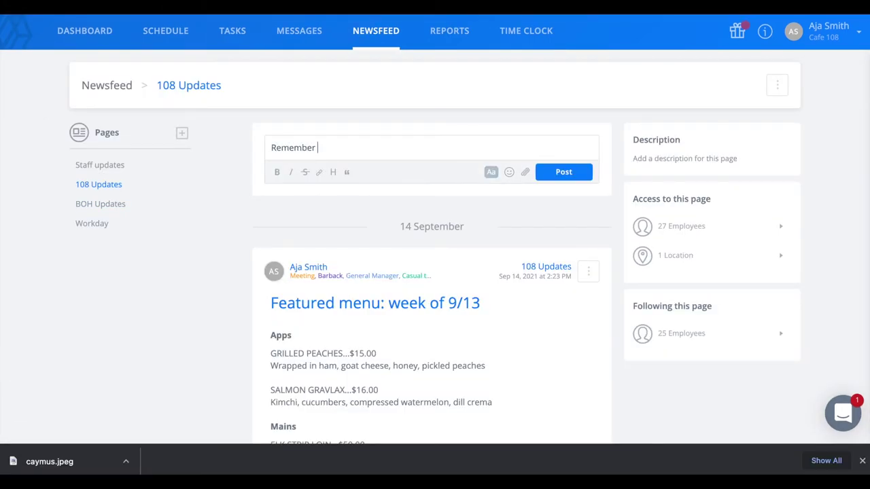
pyautogui.write('eaturing Caymus Cab')
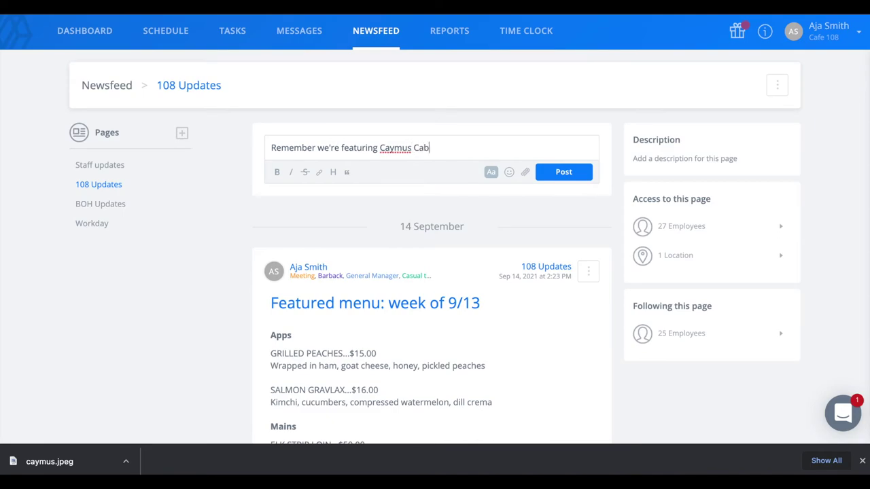
pyautogui.write('ernet this weekend!')
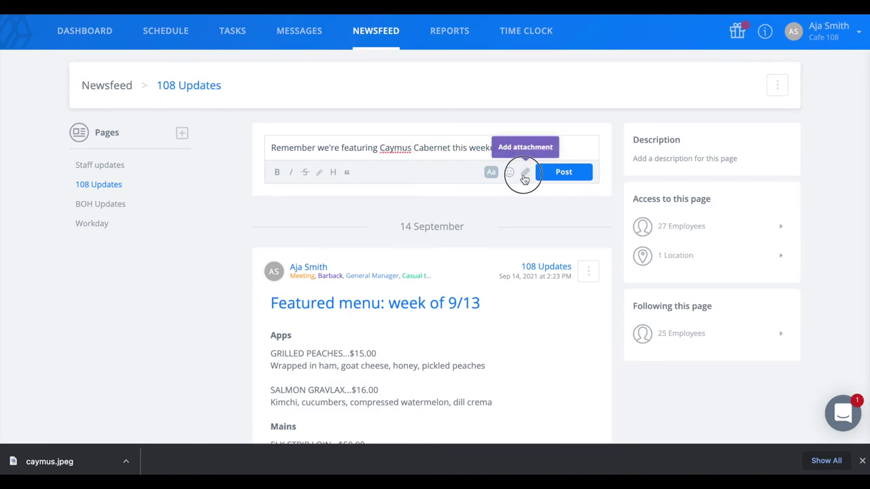
# Attach the caymus.jpeg photo to the Caymus Cabernet post on 108 Updates
pyautogui.click(525, 178)
pyautogui.click(601, 332)
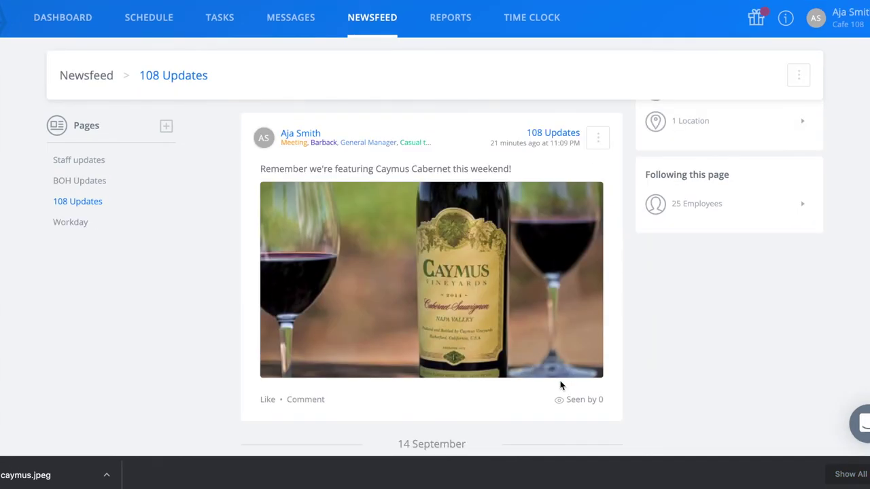
pyautogui.scroll(-5, 560, 386)
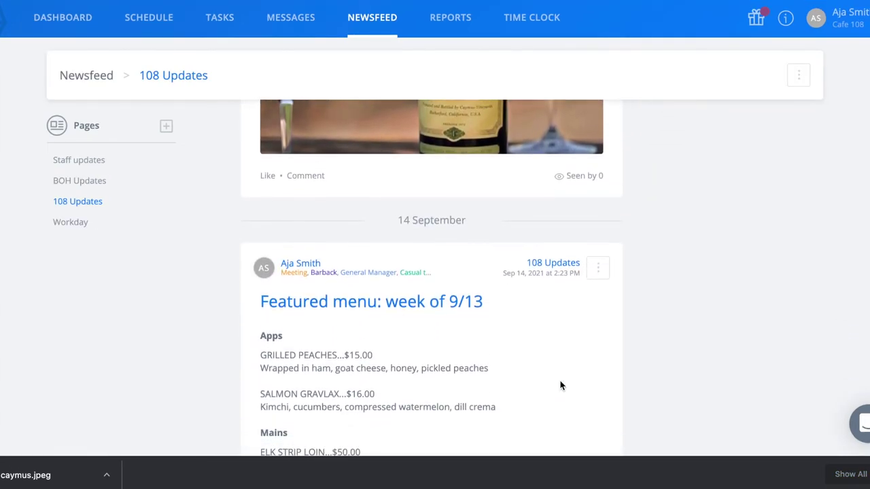
pyautogui.scroll(-3, 560, 386)
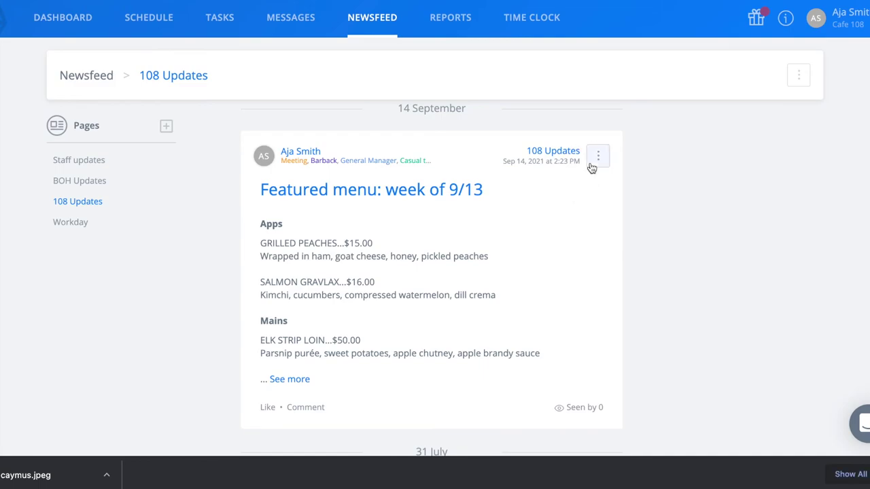
# Pin the Featured menu post to the top and check who read the BOH update post
pyautogui.click(592, 168)
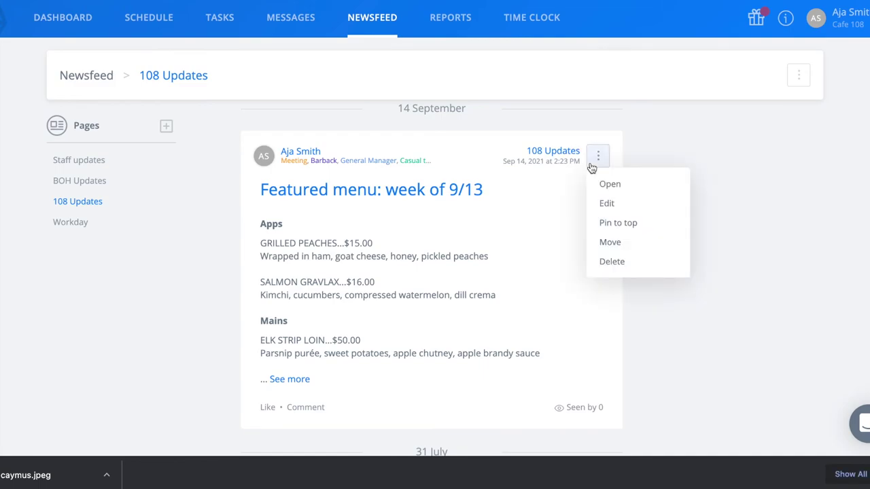
pyautogui.click(615, 226)
pyautogui.scroll(4, 614, 230)
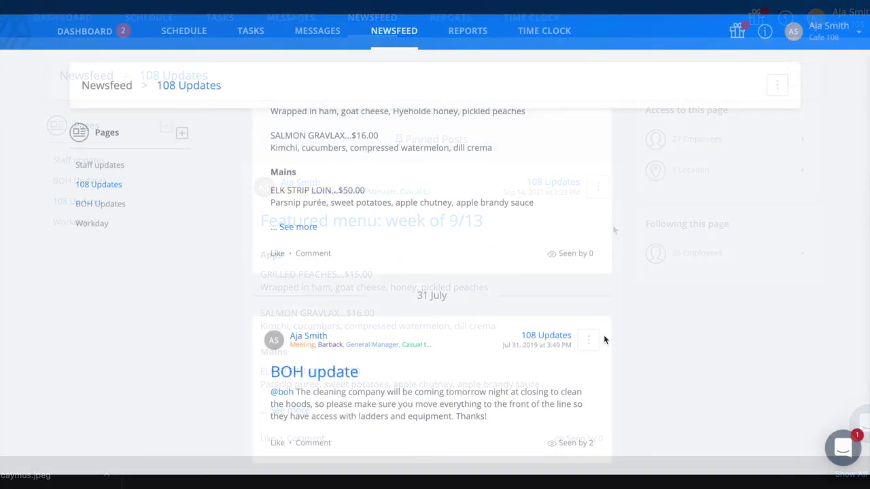
pyautogui.click(580, 443)
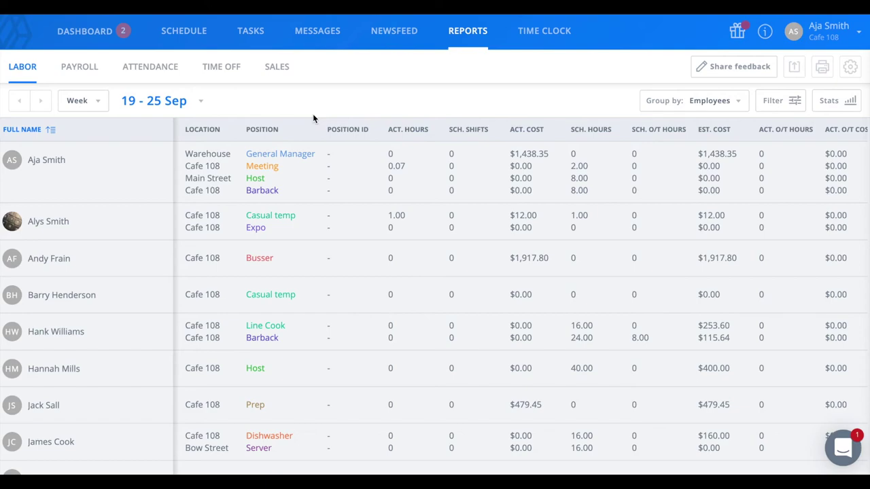
# Review the payroll report and its export options, then the attendance report
pyautogui.click(86, 72)
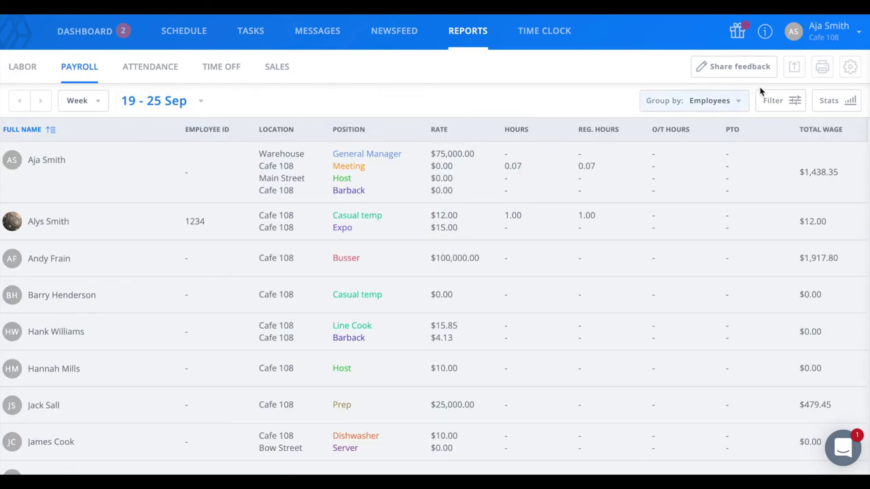
pyautogui.click(796, 77)
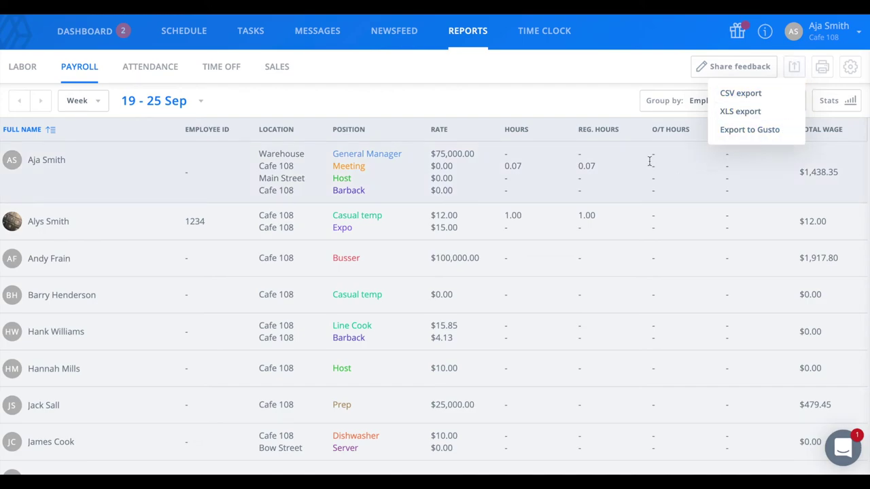
pyautogui.click(596, 108)
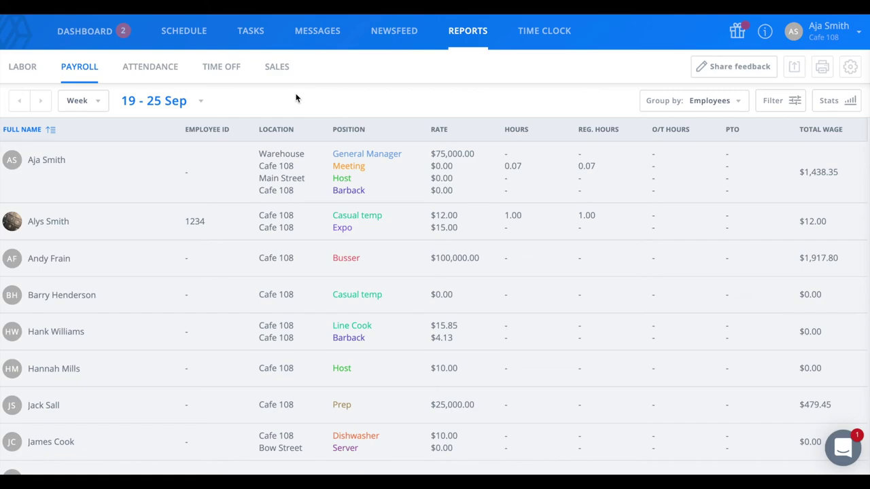
pyautogui.click(167, 71)
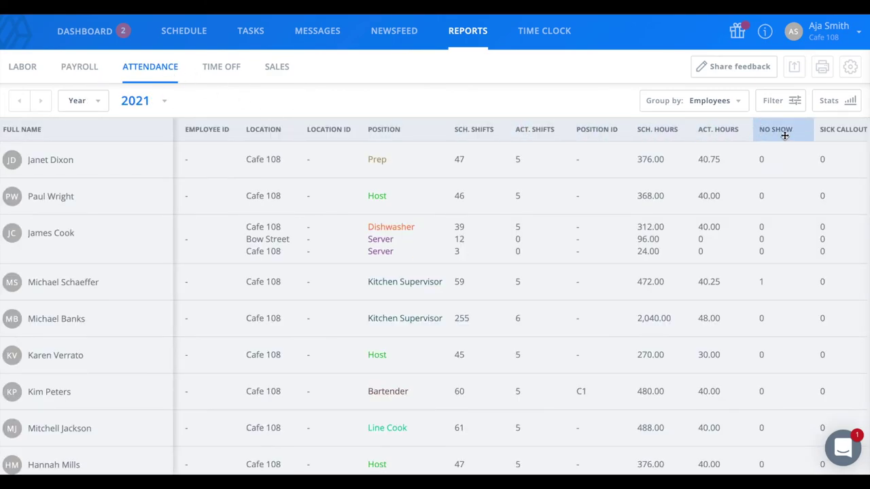
pyautogui.hscroll(2, 838, 134)
# After a look at Time Off, show the sales report for the whole month
pyautogui.click(221, 67)
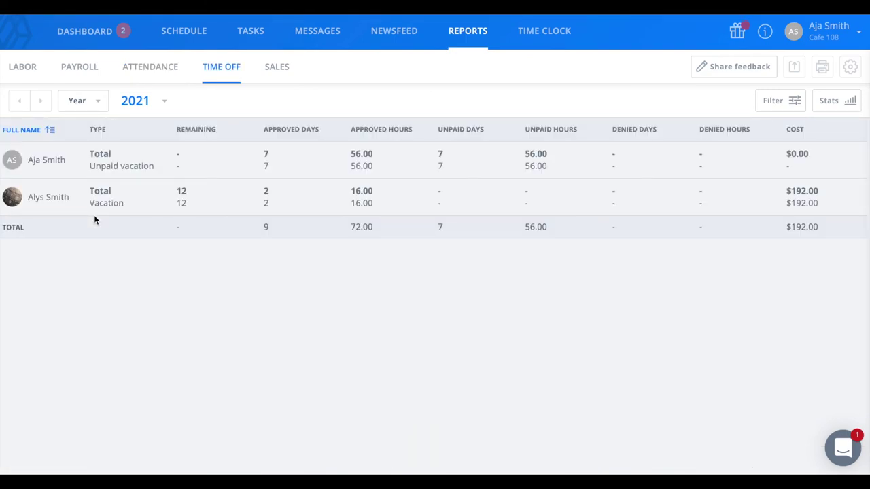
pyautogui.click(284, 66)
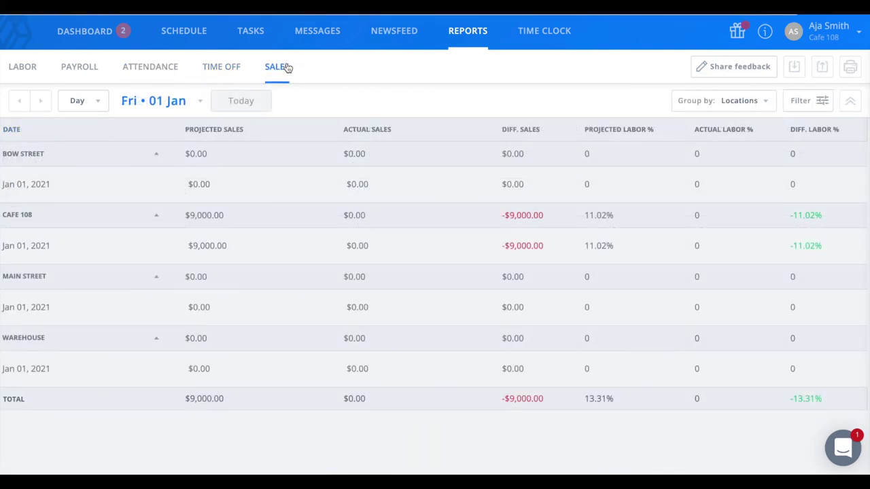
pyautogui.click(99, 102)
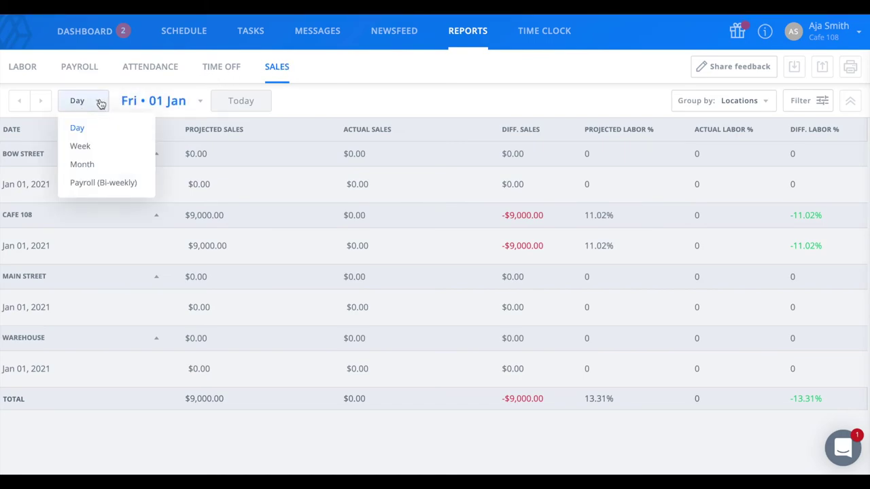
pyautogui.click(96, 167)
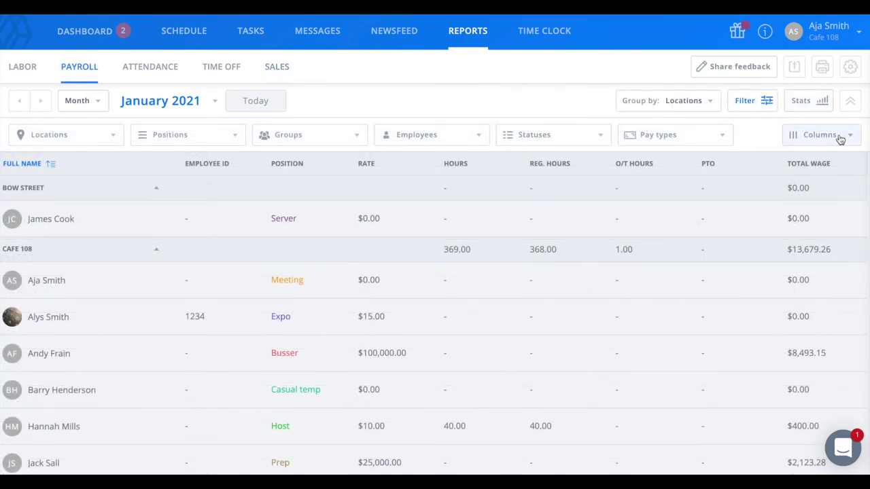
# Swap the Paid time off column for Holiday hours and drag Hours ahead of Rate
pyautogui.click(841, 139)
pyautogui.scroll(-1, 718, 284)
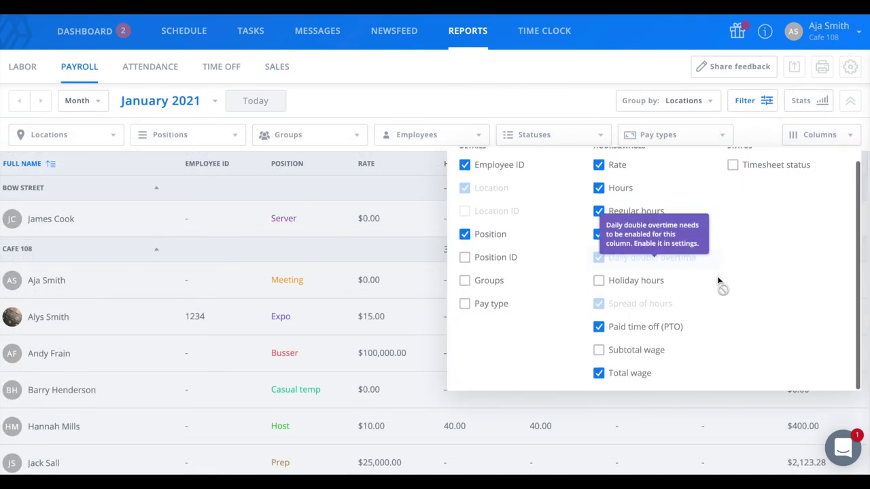
pyautogui.click(599, 325)
pyautogui.click(599, 280)
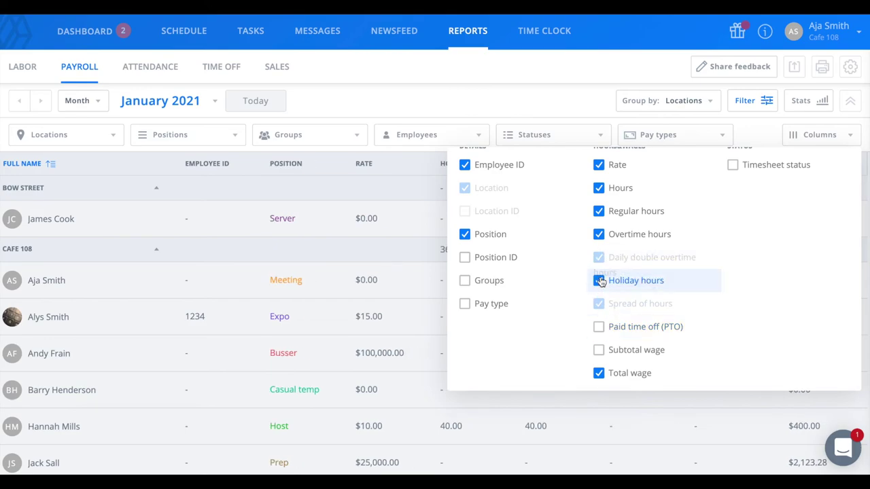
pyautogui.click(503, 106)
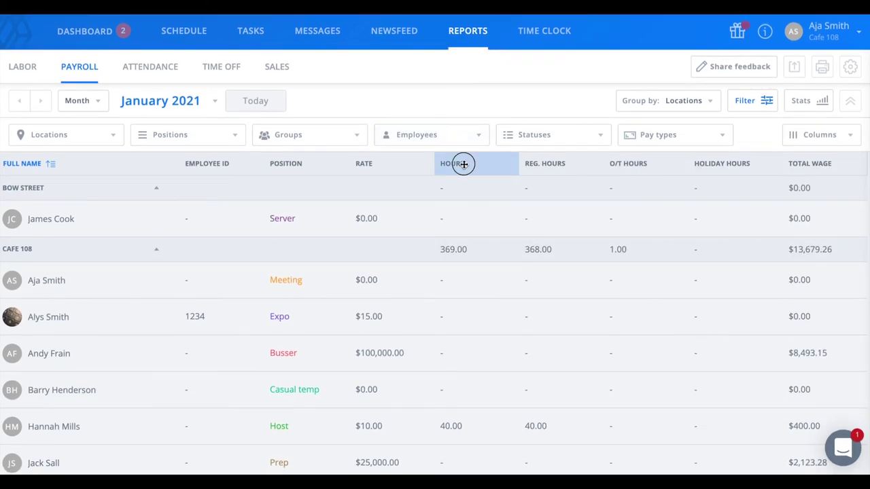
pyautogui.moveTo(463, 164); pyautogui.dragTo(382, 162)
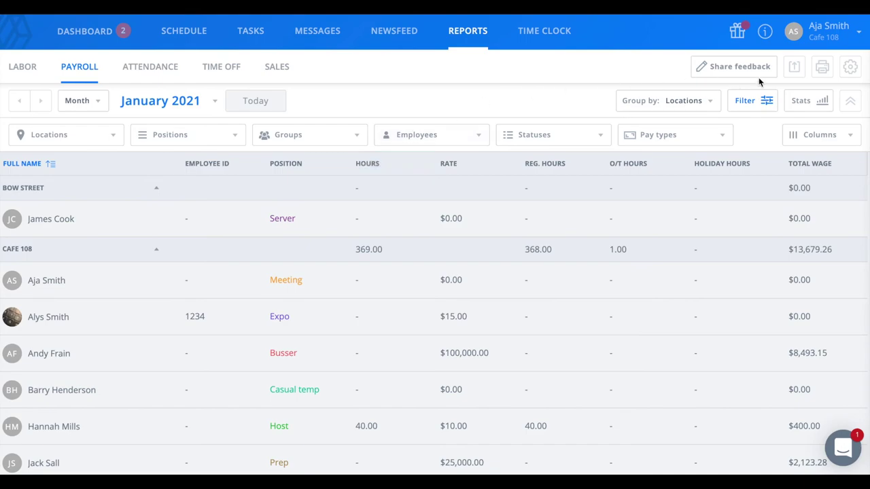
# Preview the payroll report's export and PDF print settings, closing without downloading
pyautogui.click(801, 71)
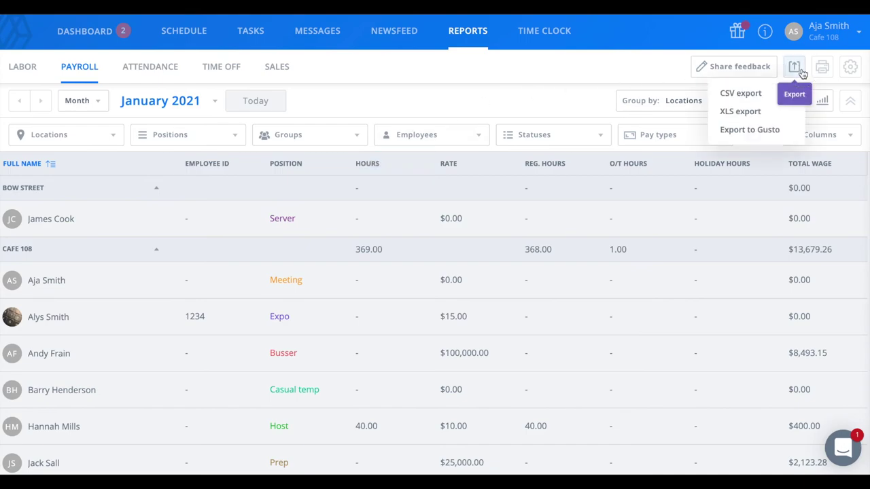
pyautogui.click(821, 71)
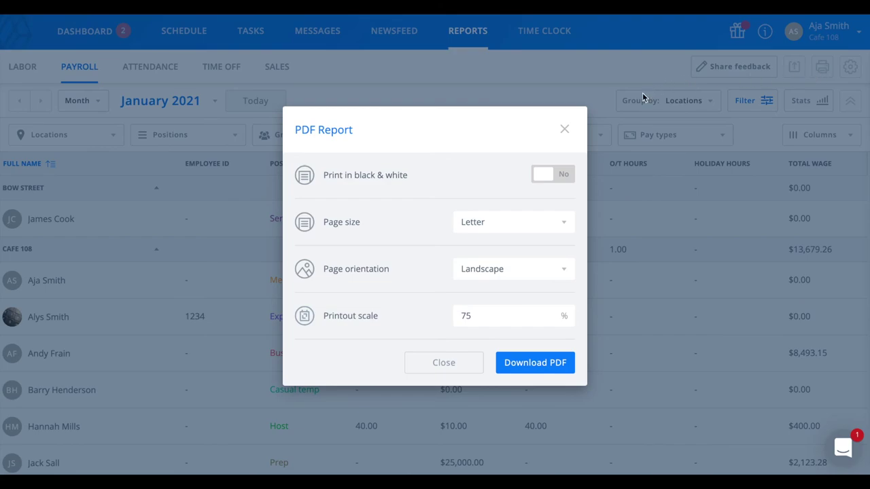
pyautogui.click(566, 131)
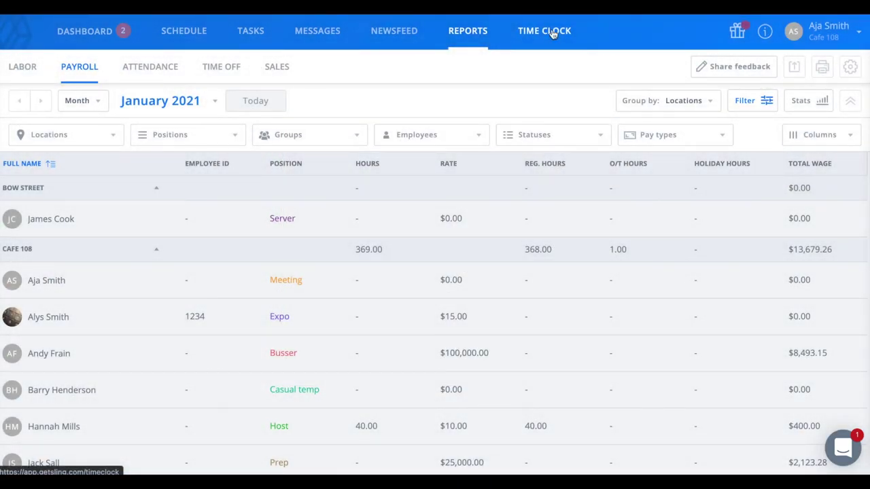
# Open Time Clock and inspect the first timesheet's edit form and change history without saving
pyautogui.click(554, 35)
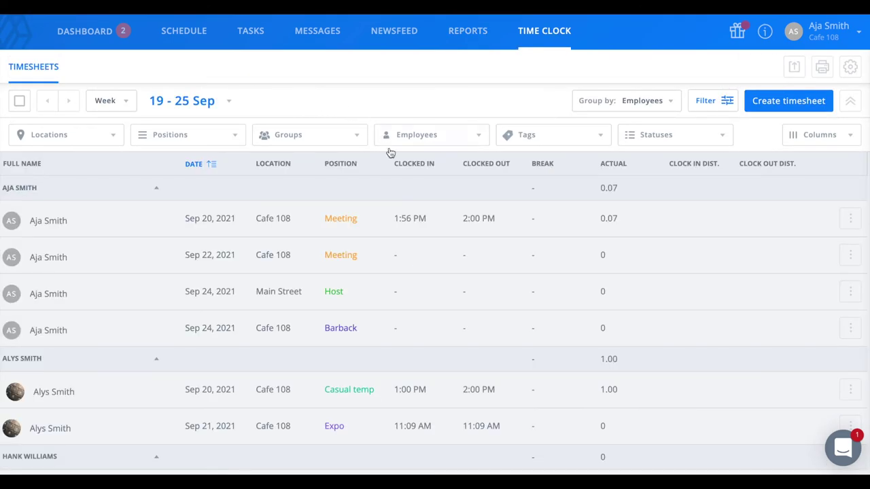
pyautogui.click(410, 227)
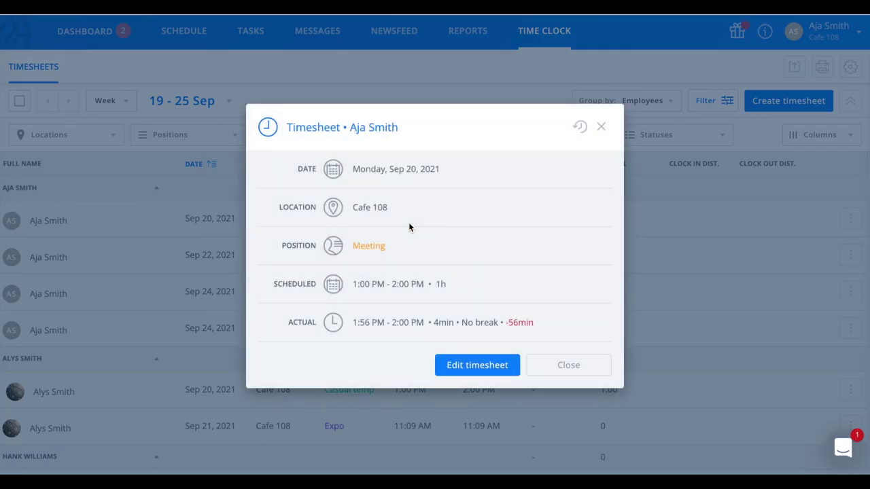
pyautogui.click(471, 366)
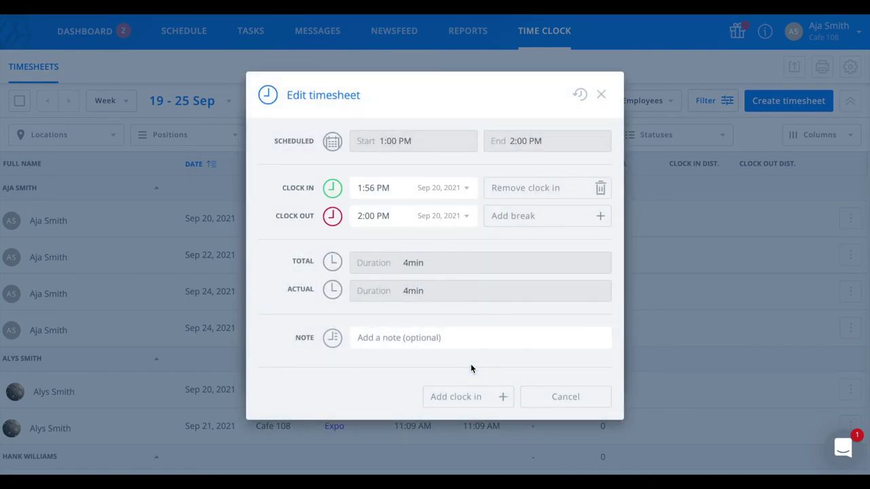
pyautogui.click(586, 98)
pyautogui.click(85, 324)
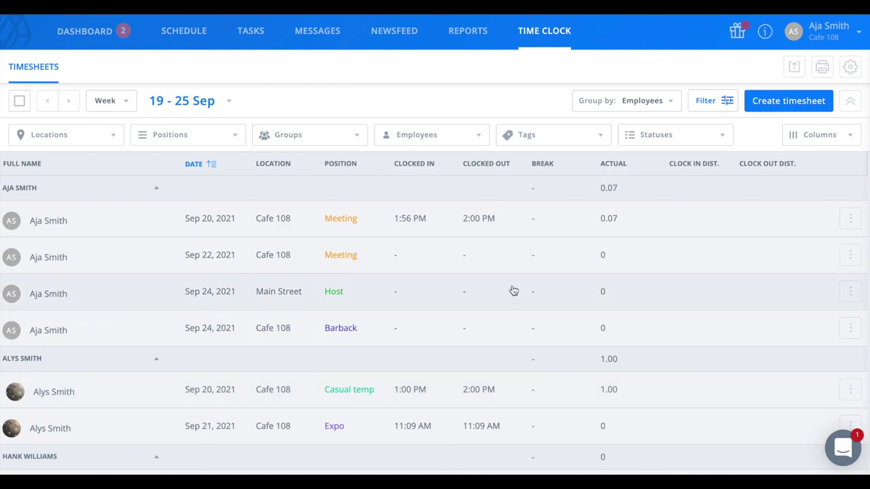
# Add the Duration difference column to the timesheets table
pyautogui.click(802, 144)
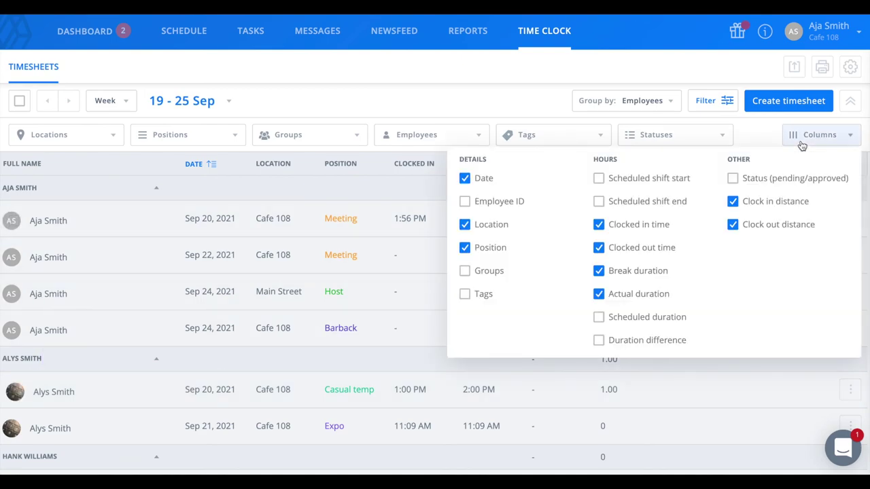
pyautogui.click(598, 340)
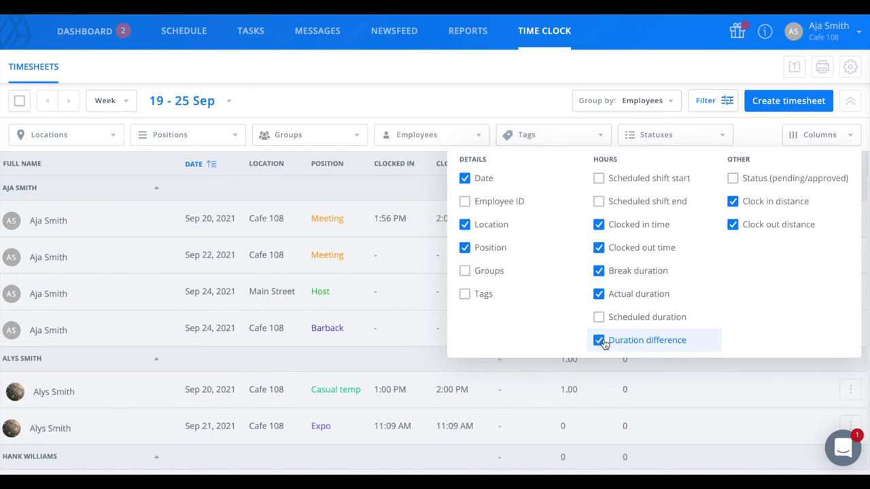
pyautogui.click(757, 136)
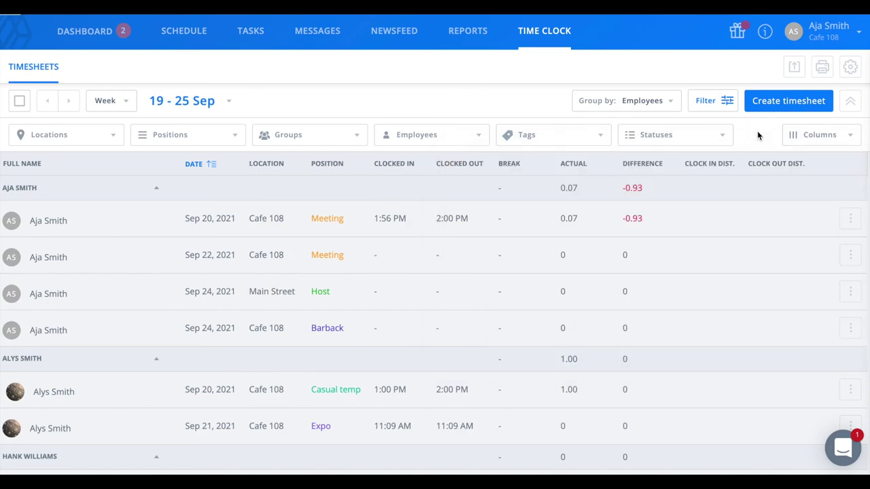
# Toggle decimal duration format off and back on, then collapse and re-expand employee groups
pyautogui.click(850, 67)
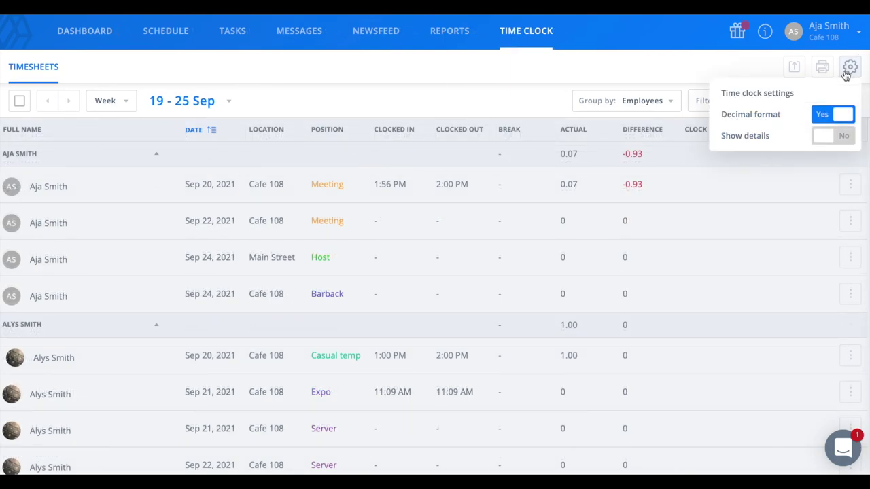
pyautogui.click(828, 114)
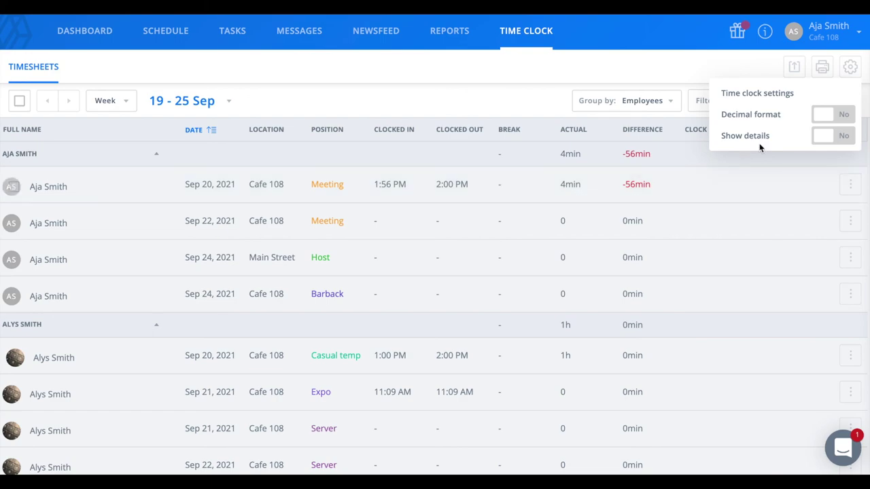
pyautogui.click(823, 116)
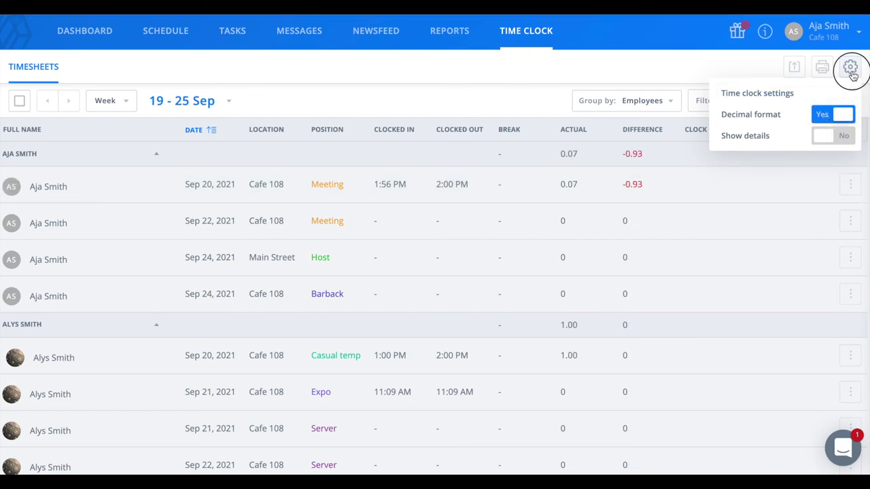
pyautogui.click(851, 69)
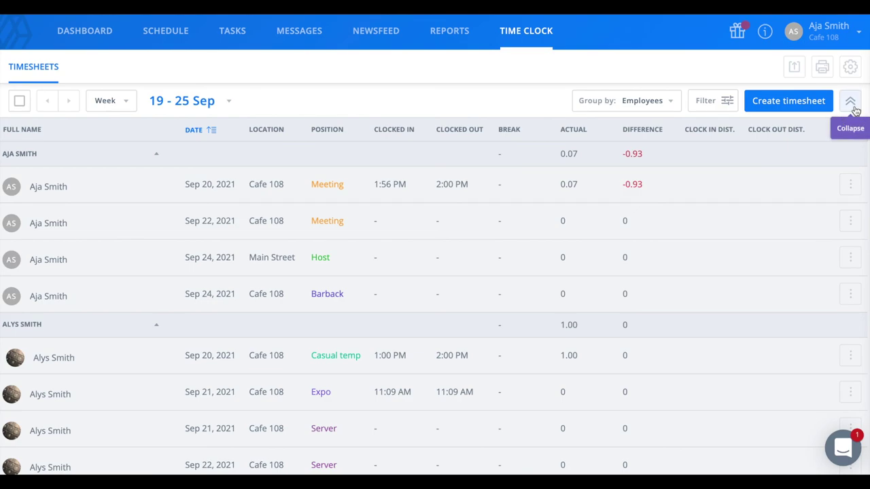
pyautogui.click(851, 102)
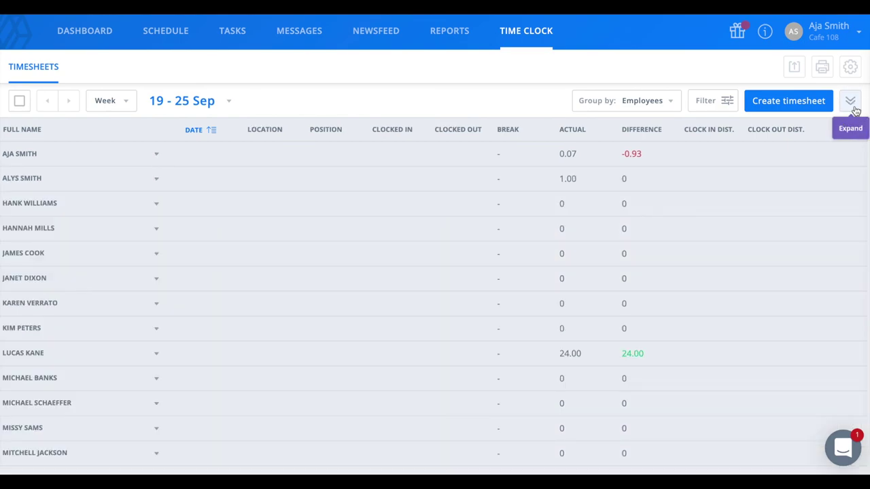
pyautogui.click(851, 102)
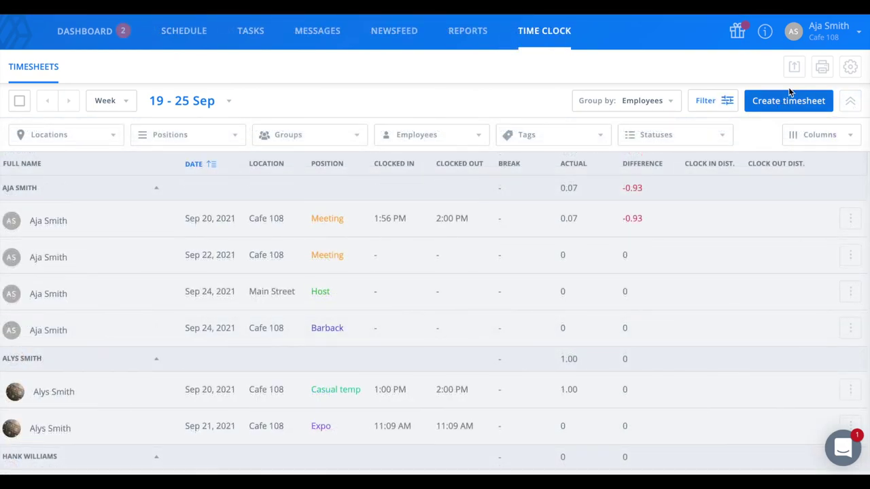